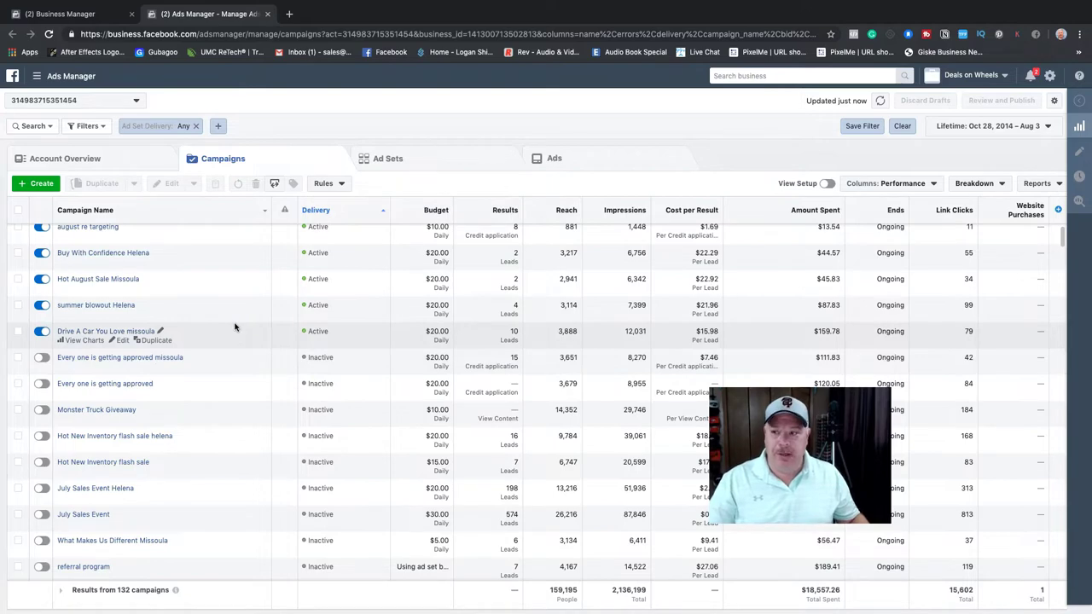
# Open Audience Insights for planning, start a new audience from Everyone on Facebook, and dismiss the location tip.
pyautogui.click(75, 79)
pyautogui.click(90, 349)
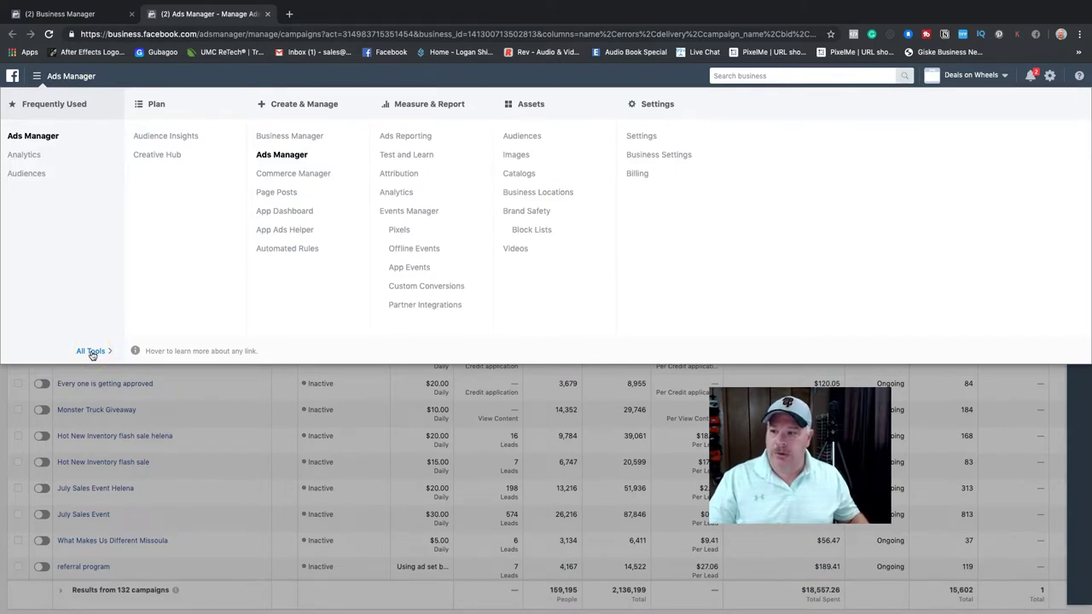
pyautogui.click(163, 138)
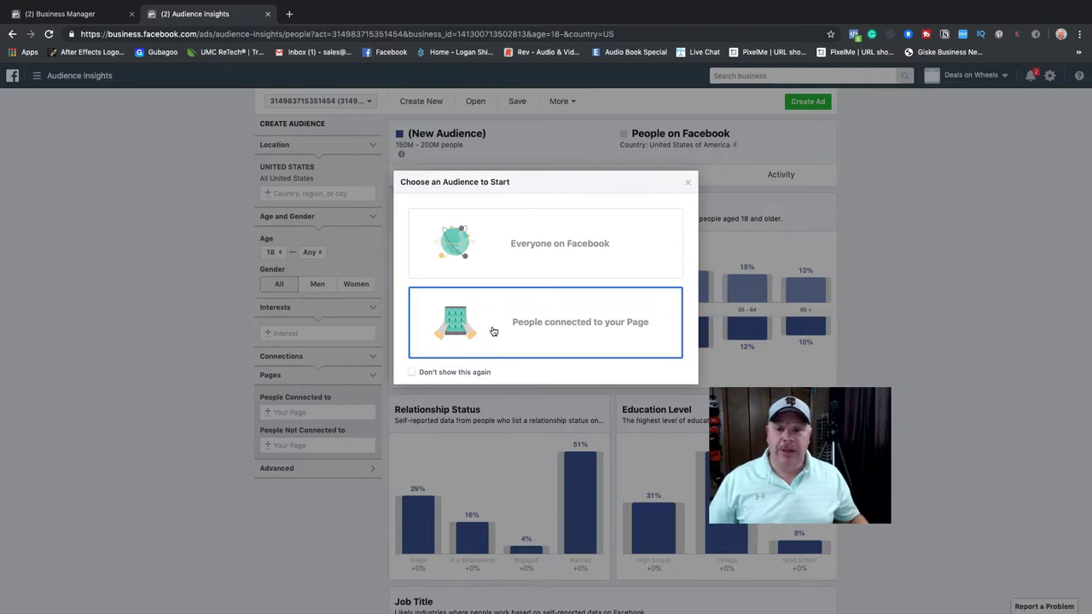
pyautogui.click(543, 246)
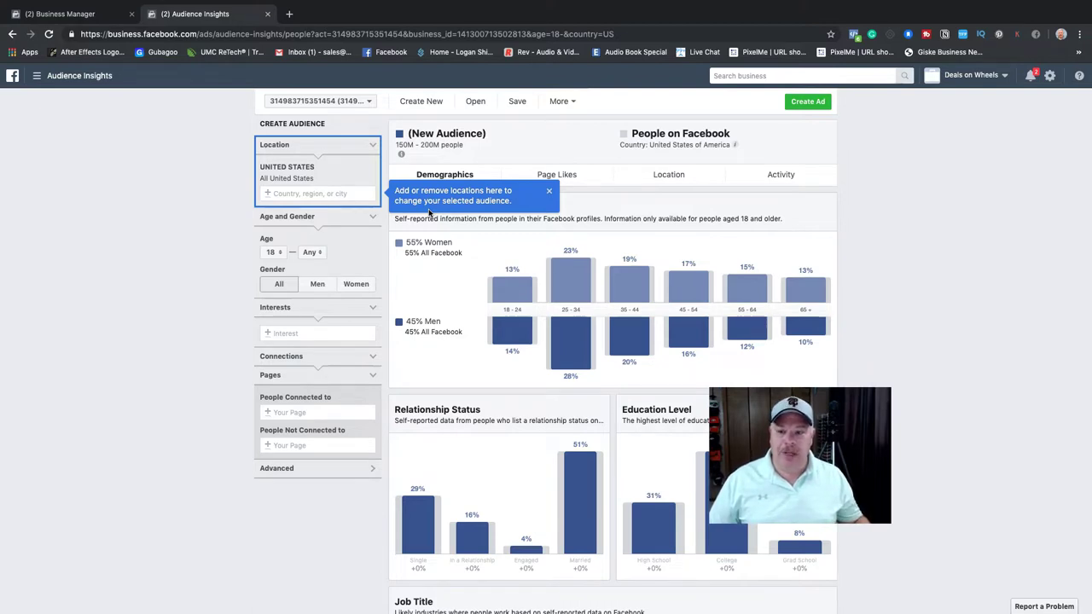
pyautogui.click(550, 193)
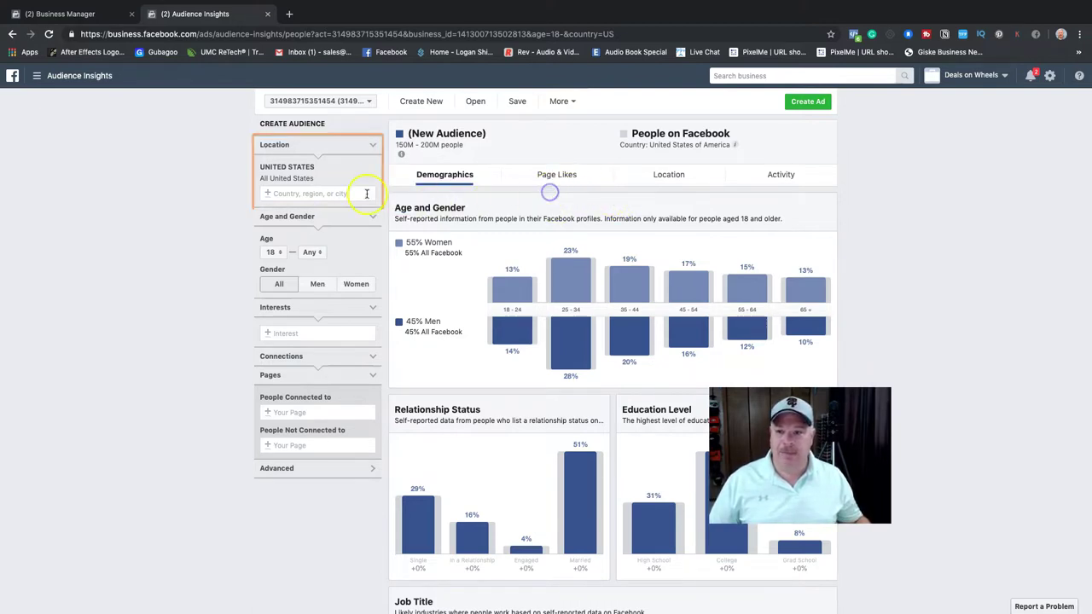
# Set the audience location to the city of Missoula, Montana, United States.
pyautogui.click(299, 193)
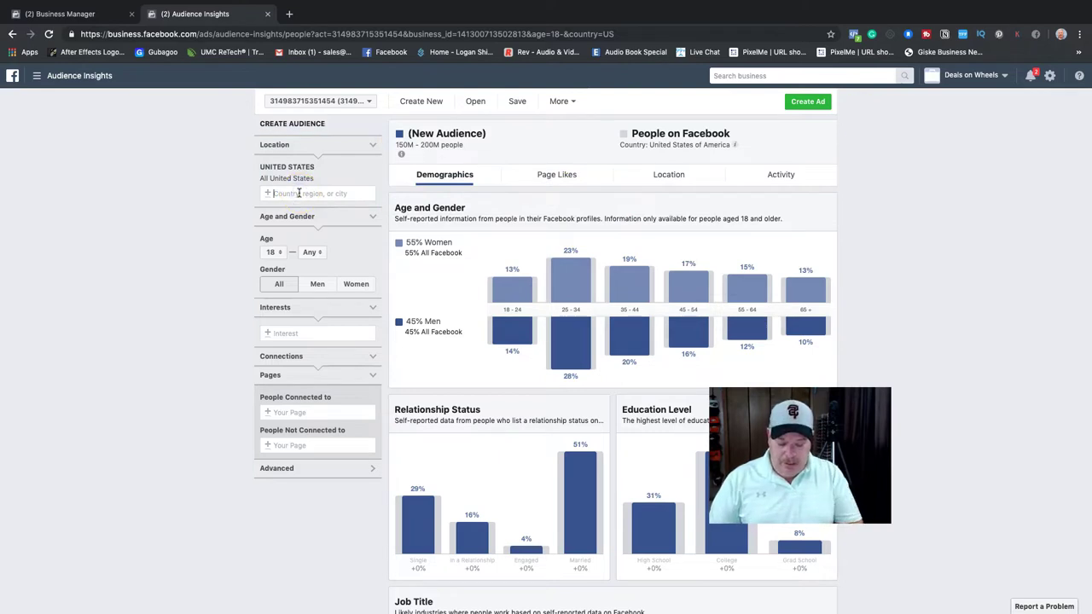
pyautogui.write('Mis')
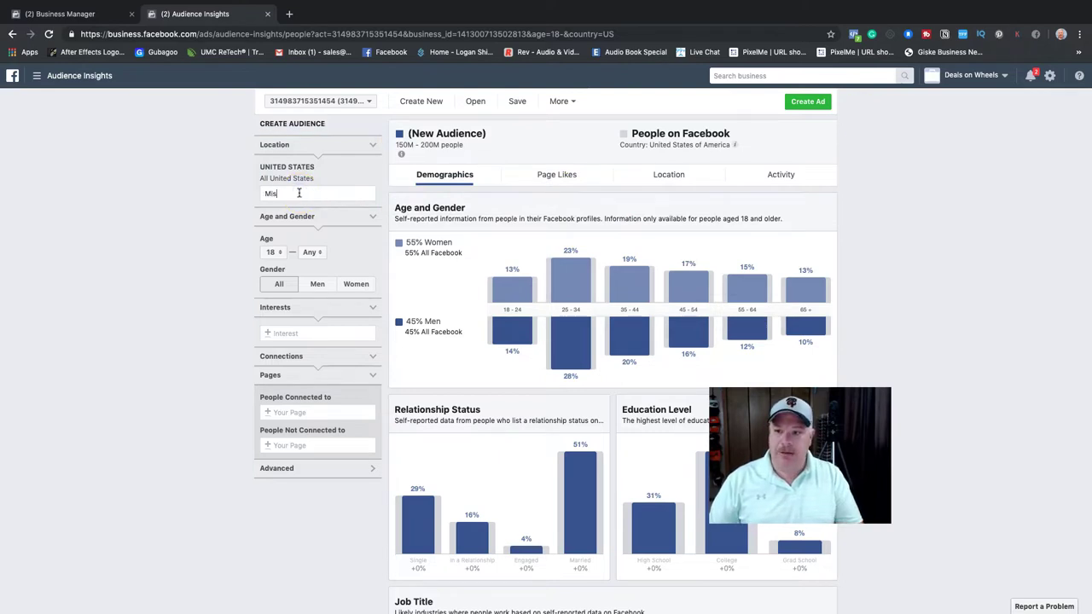
pyautogui.write('soula')
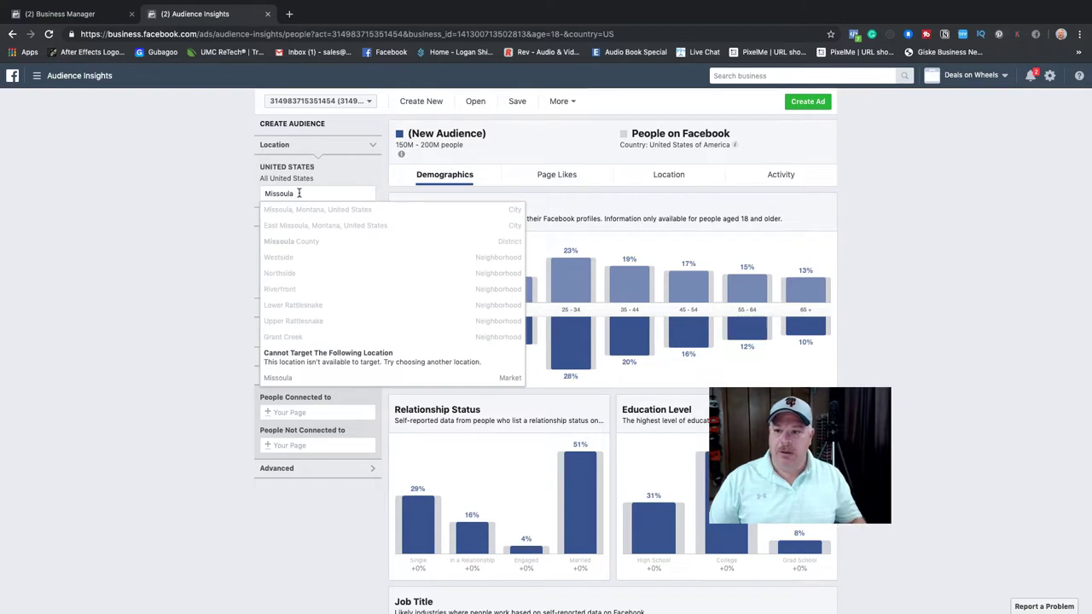
pyautogui.click(334, 210)
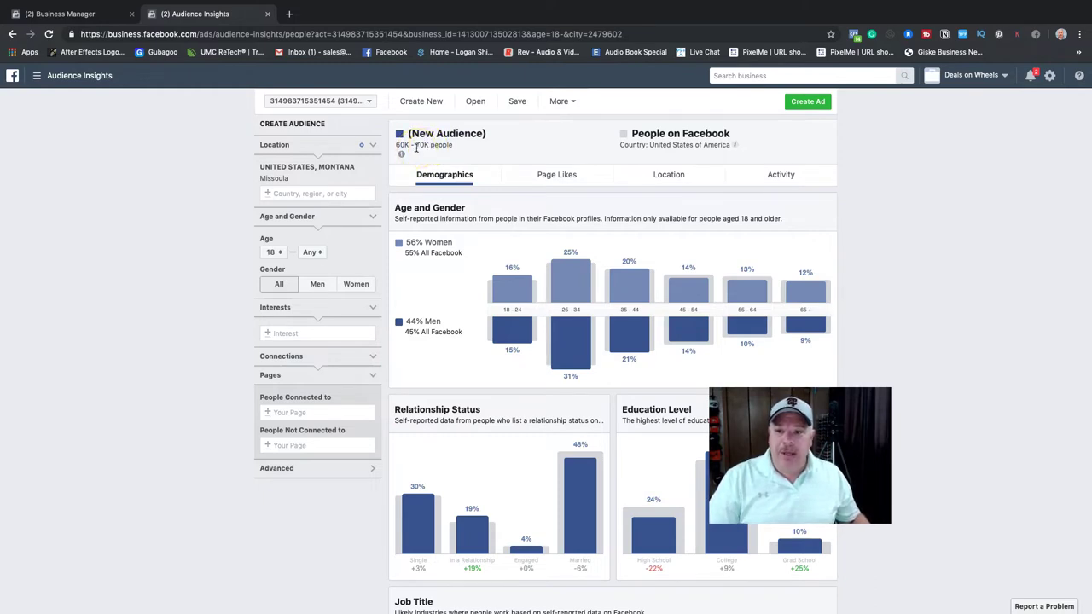
# Examine the age and gender breakdown of the Missoula audience, comparing women and men aged 25-34 and 35-44.
pyautogui.moveTo(500, 268)
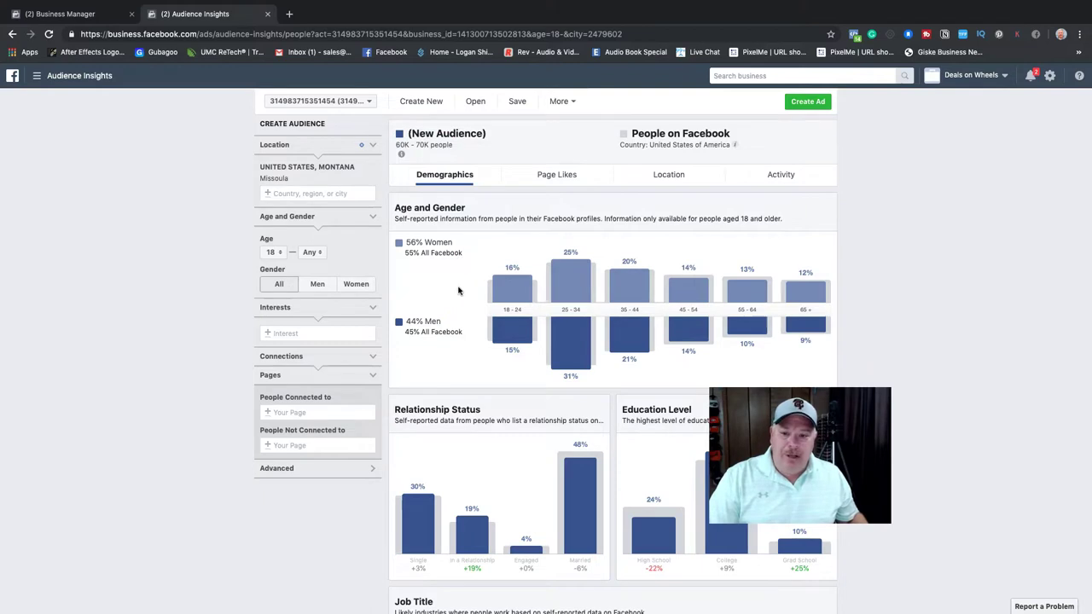
pyautogui.click(426, 247)
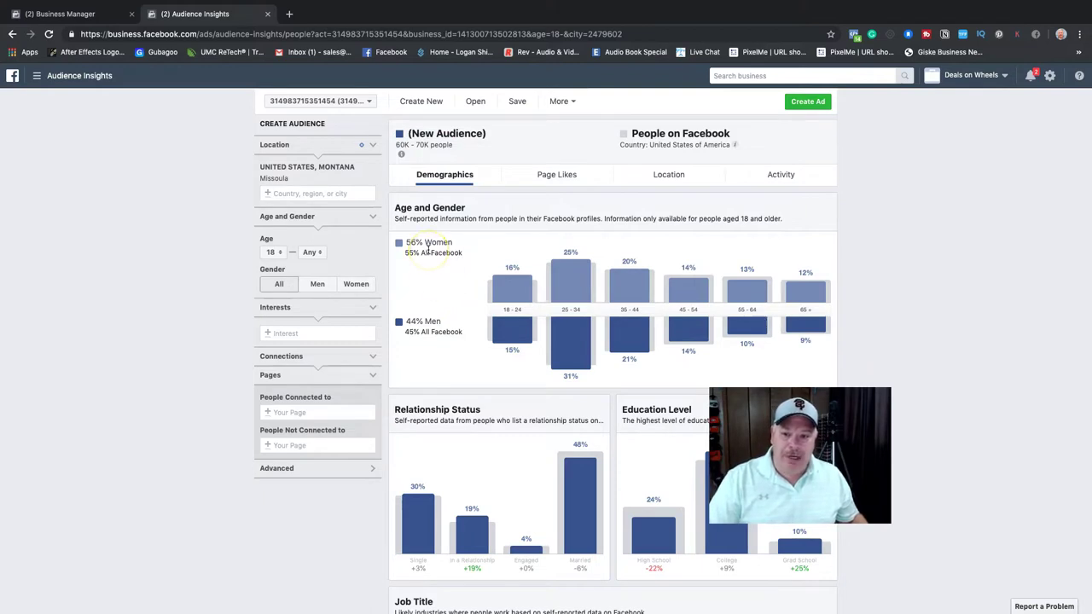
pyautogui.click(423, 335)
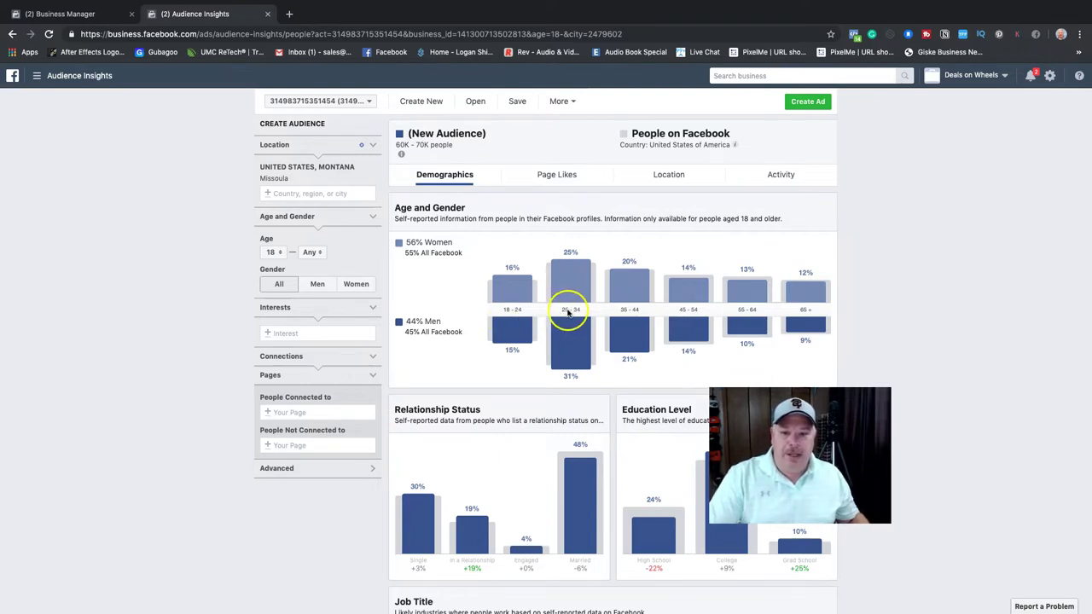
pyautogui.moveTo(570, 320)
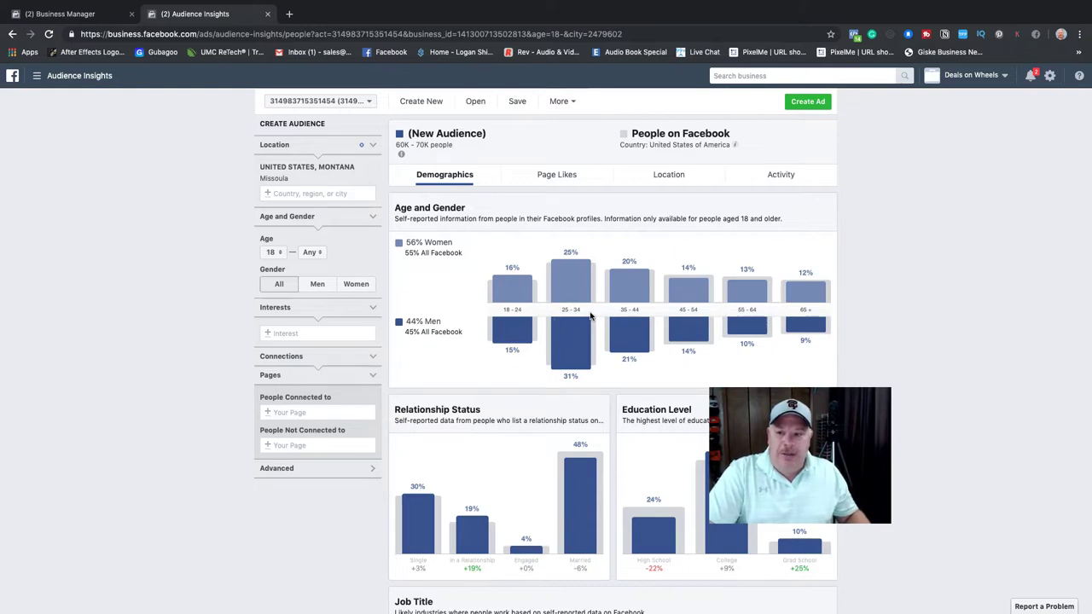
pyautogui.click(576, 312)
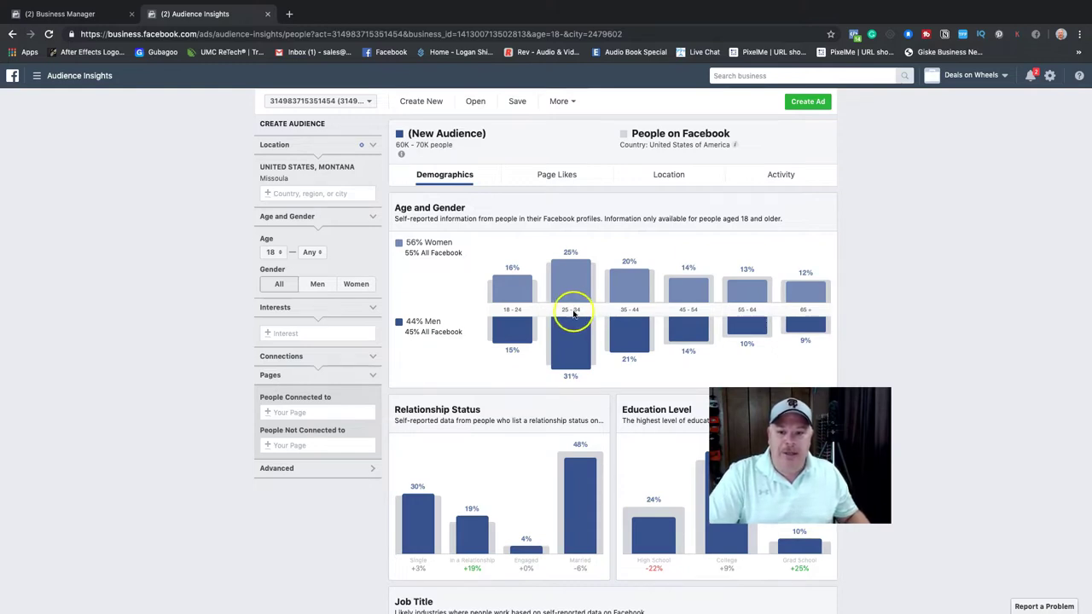
pyautogui.click(681, 314)
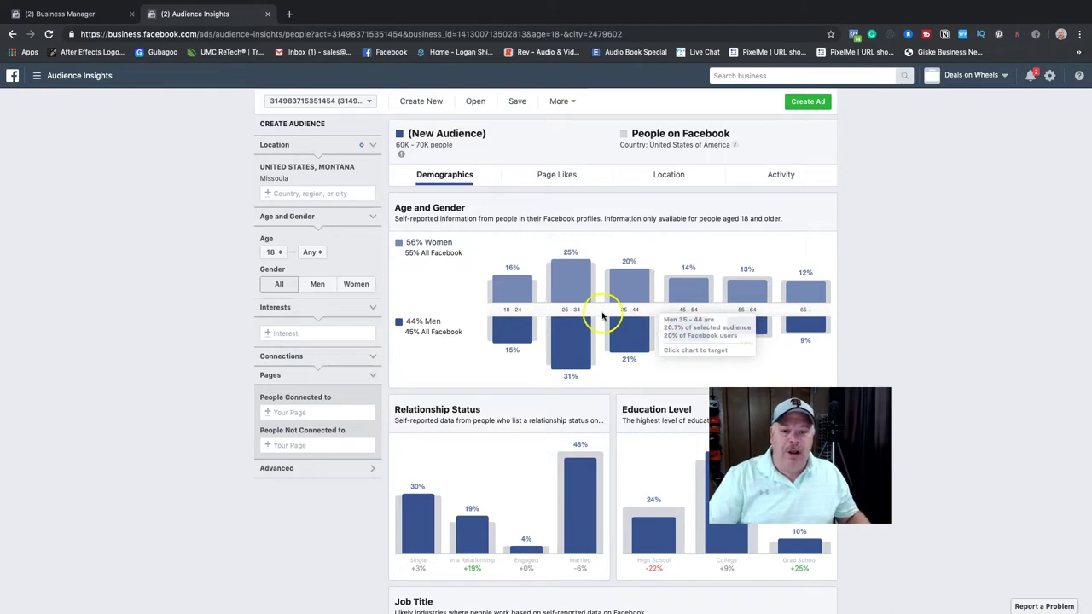
pyautogui.click(573, 312)
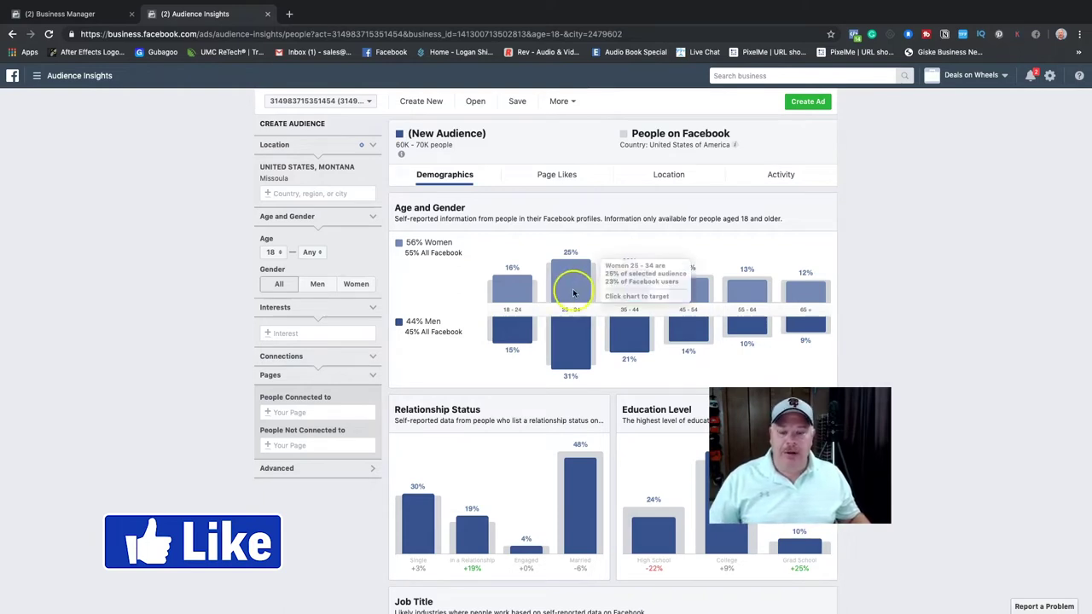
pyautogui.moveTo(629, 302)
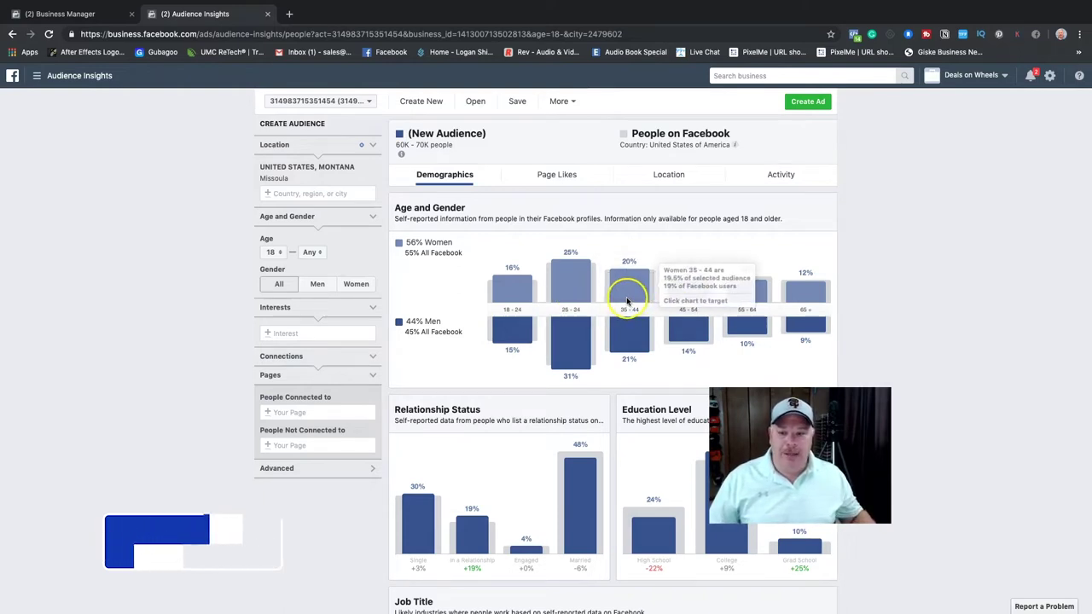
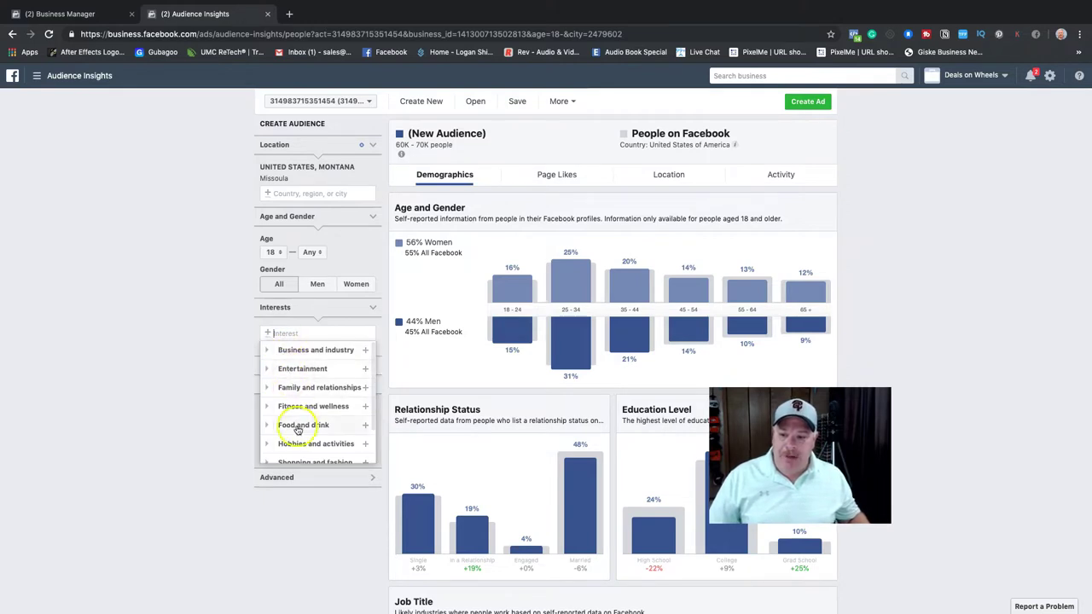
# Browse the available interest categories and the subcategories of Business and industry.
pyautogui.scroll(-2, 301, 433)
pyautogui.scroll(3, 300, 433)
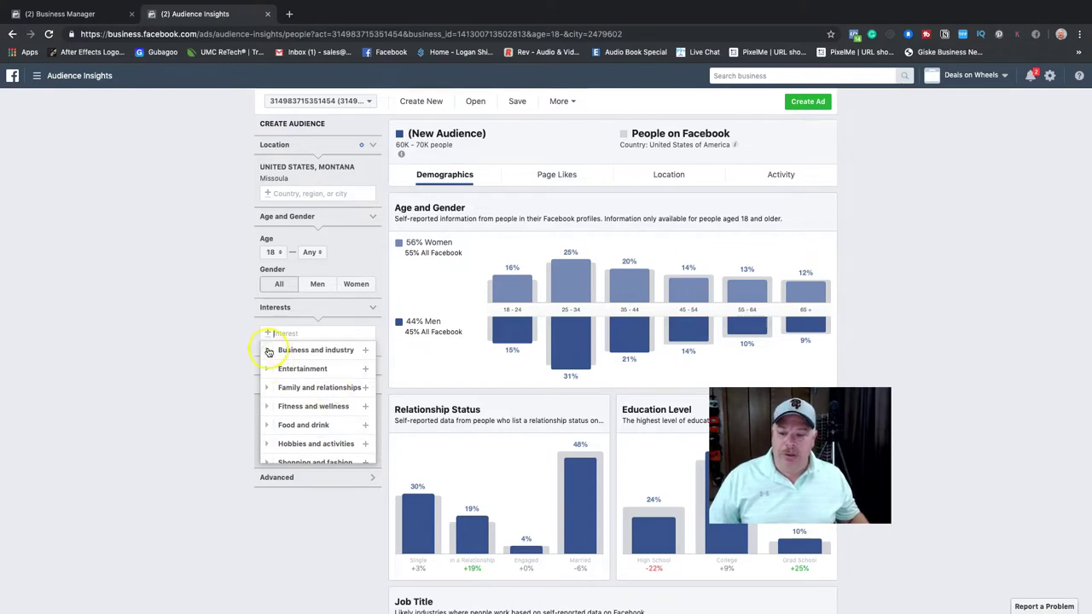
pyautogui.click(267, 351)
pyautogui.scroll(-3, 314, 392)
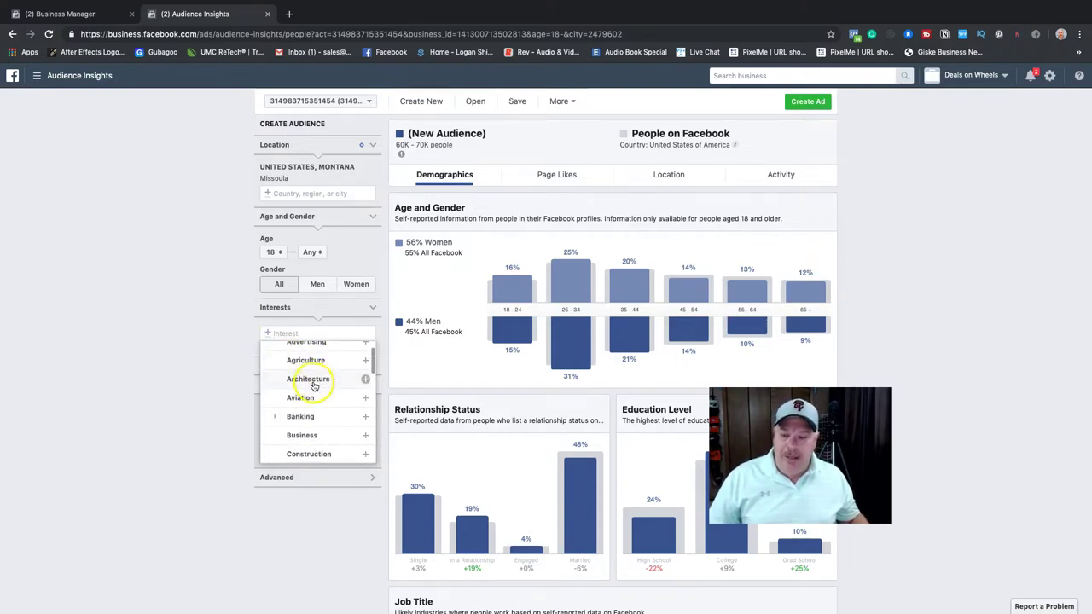
pyautogui.scroll(3, 318, 427)
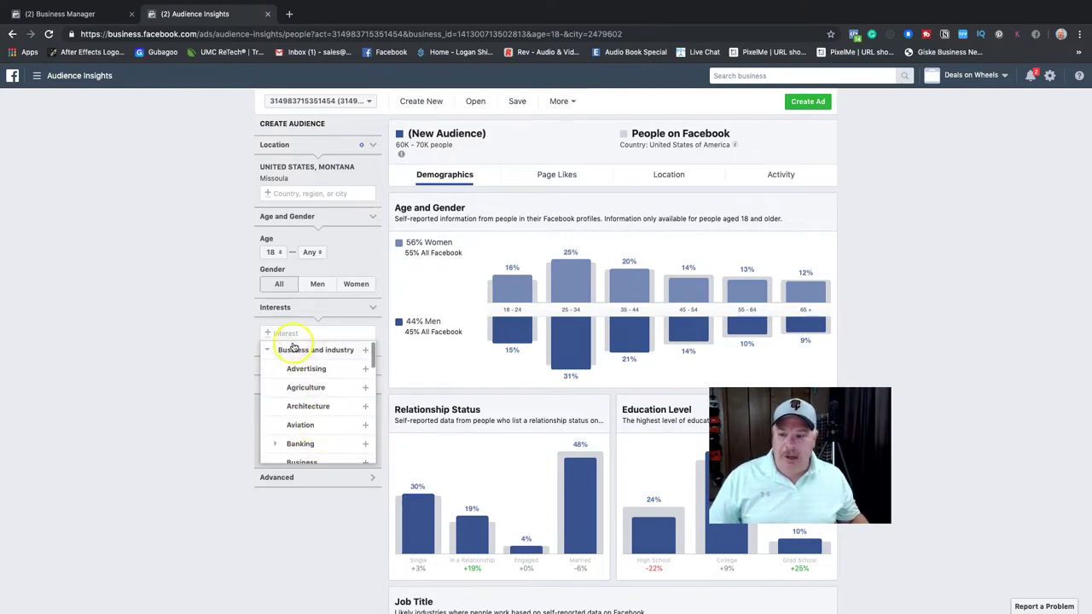
pyautogui.scroll(-1, 289, 333)
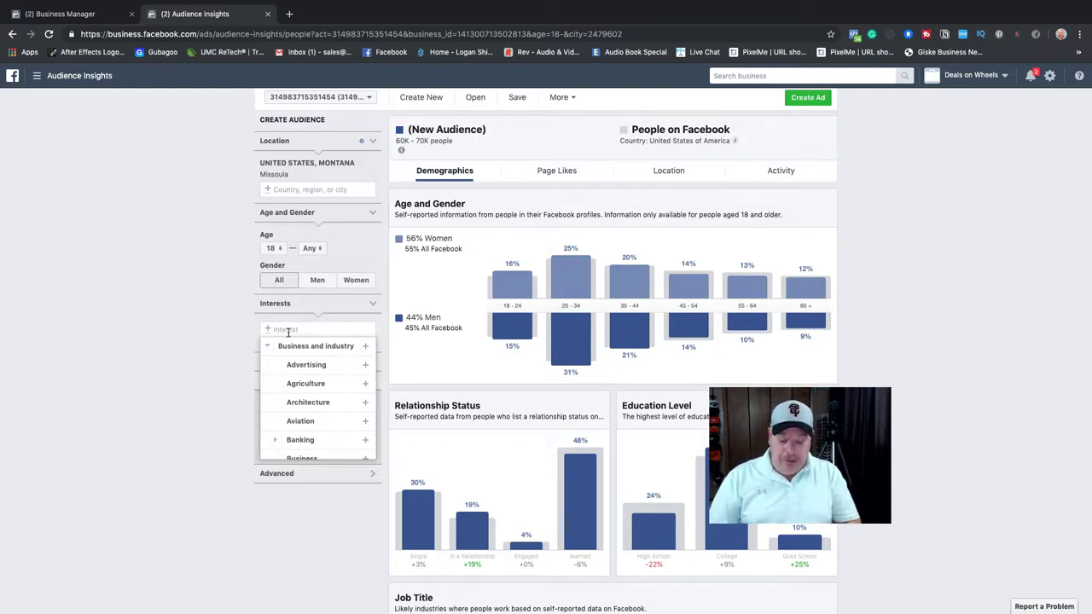
# Try narrowing the audience with the Ford Fusion (Americas) interest, found by searching "fusion", and remove that interest.
pyautogui.write('fusion')
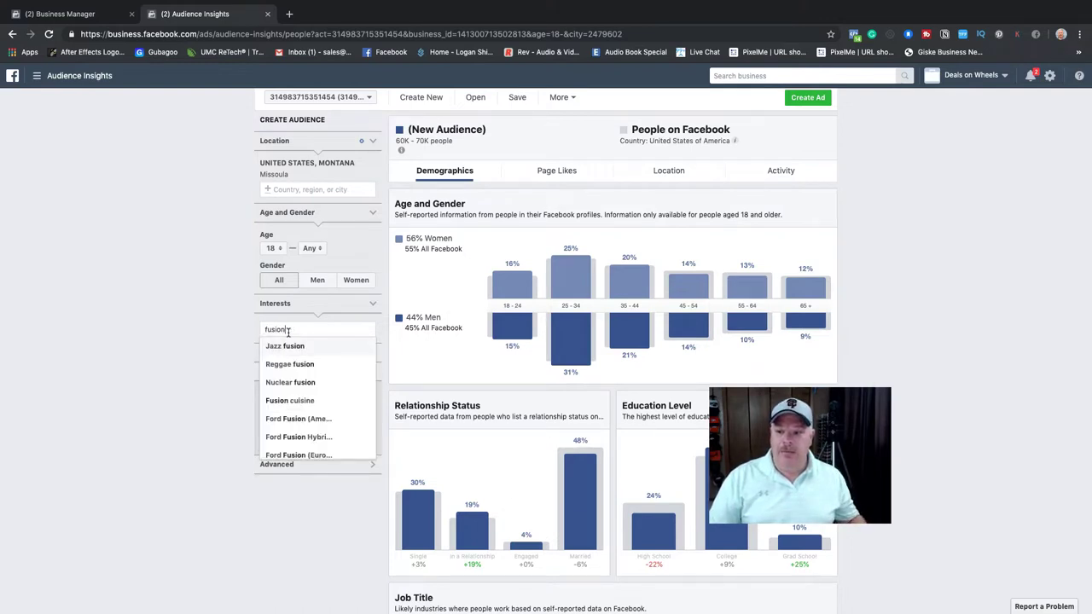
pyautogui.scroll(-1, 294, 439)
pyautogui.click(293, 401)
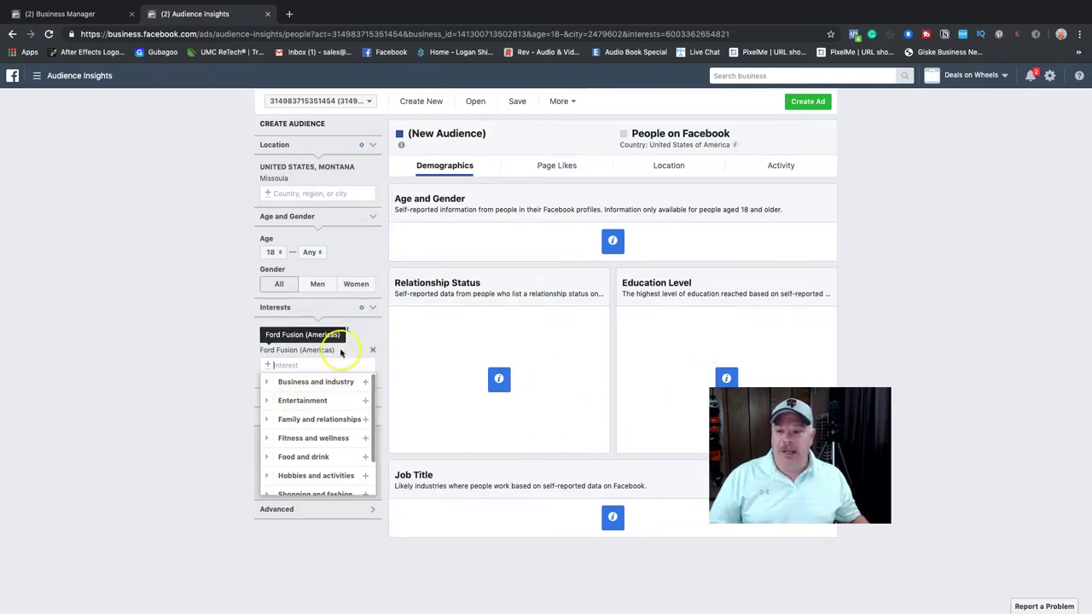
pyautogui.click(372, 349)
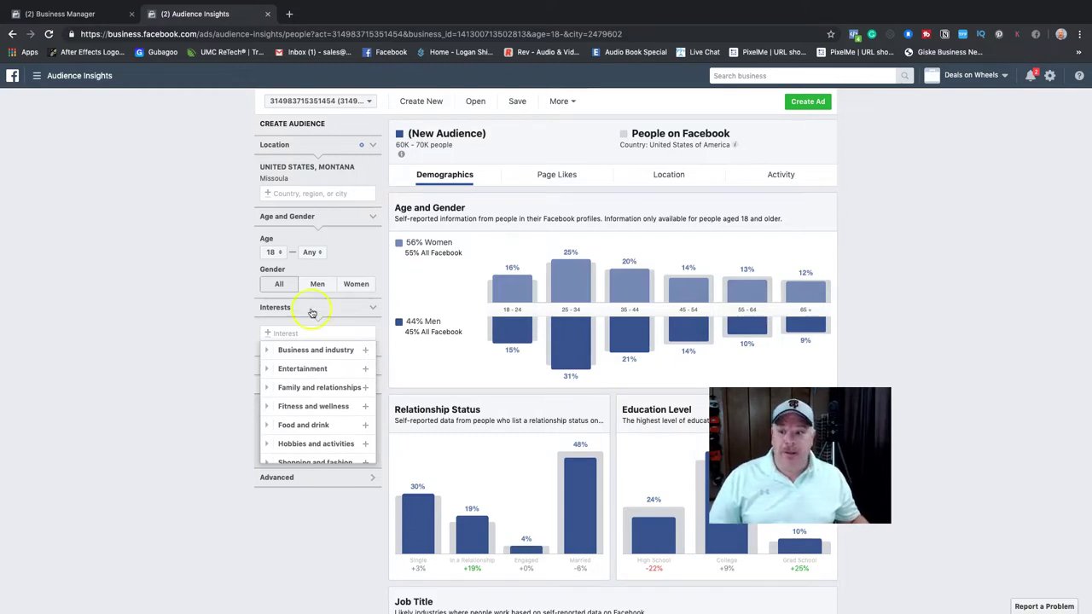
# Add Trucks, from the Vehicles interests, as an interest of the Missoula audience.
pyautogui.click(281, 333)
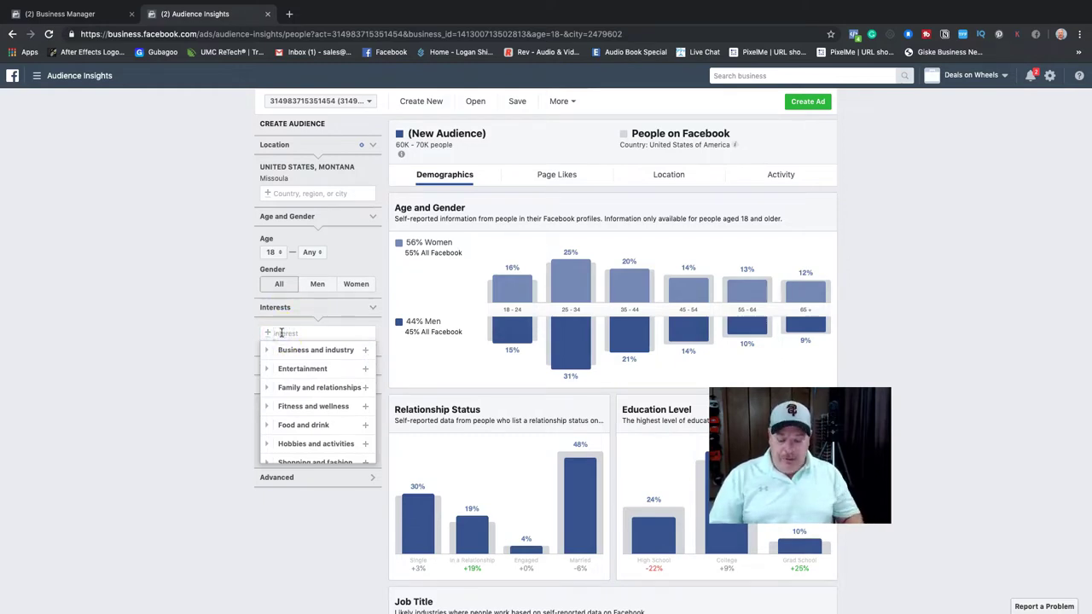
pyautogui.write('tru')
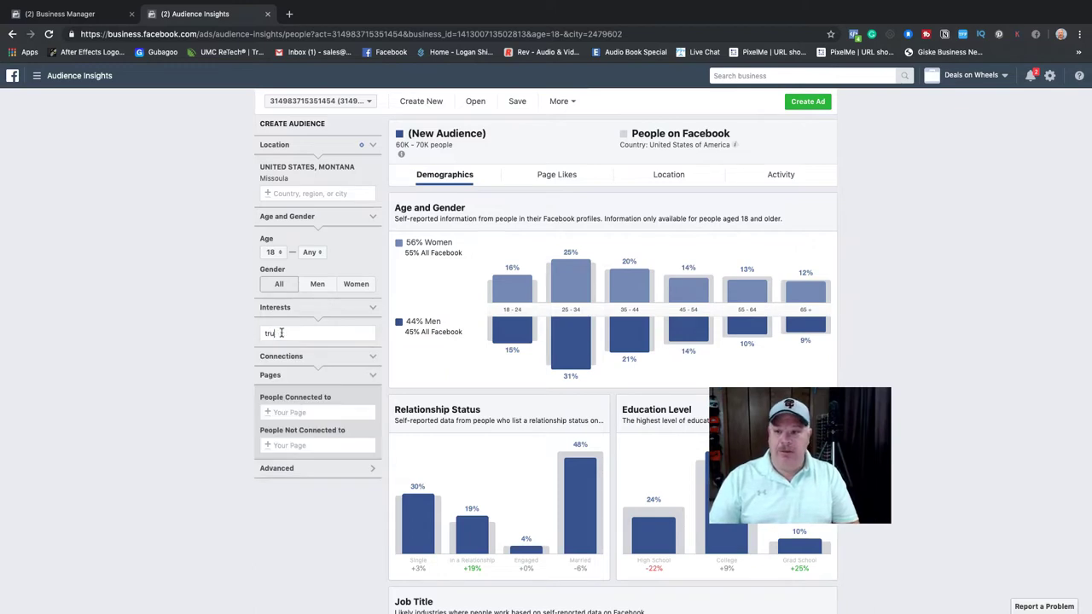
pyautogui.write('cks')
pyautogui.click(280, 350)
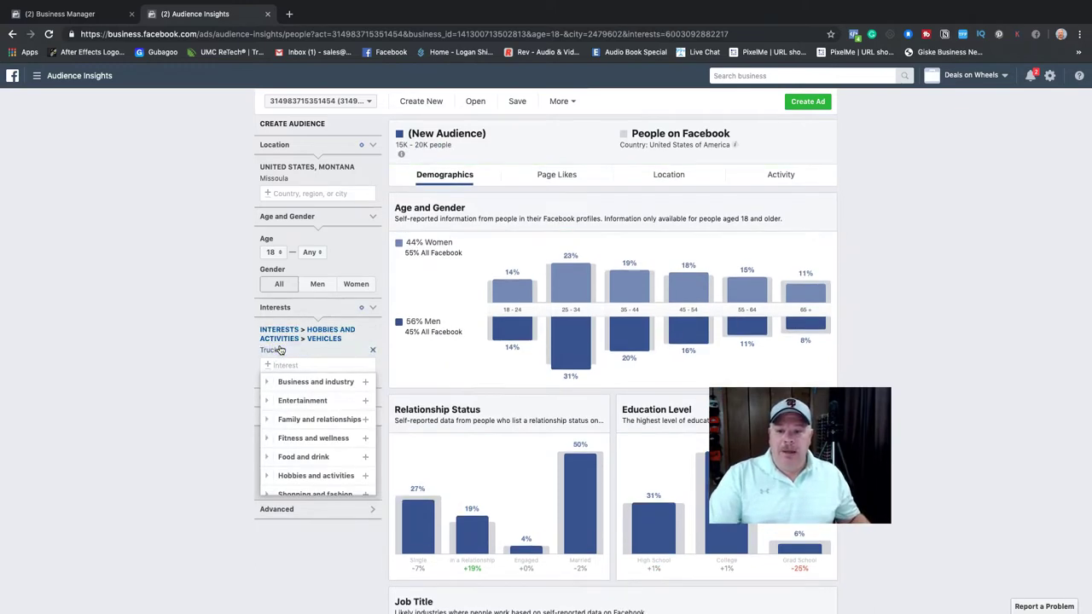
# Examine the age, gender and relationship status breakdowns of the Missoula audience interested in trucks.
pyautogui.click(438, 283)
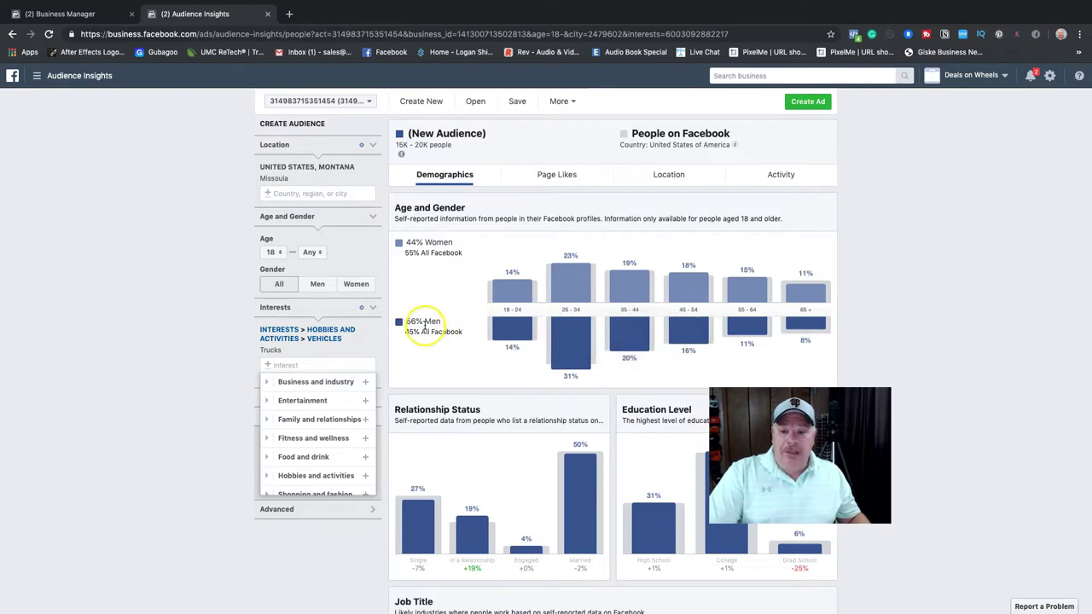
pyautogui.moveTo(575, 335)
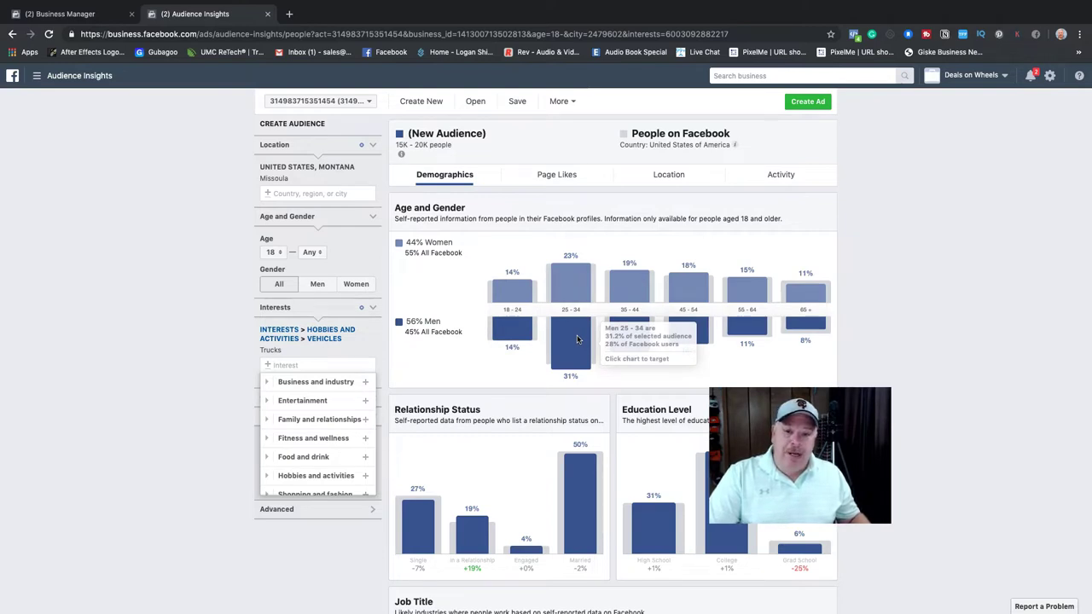
pyautogui.click(582, 284)
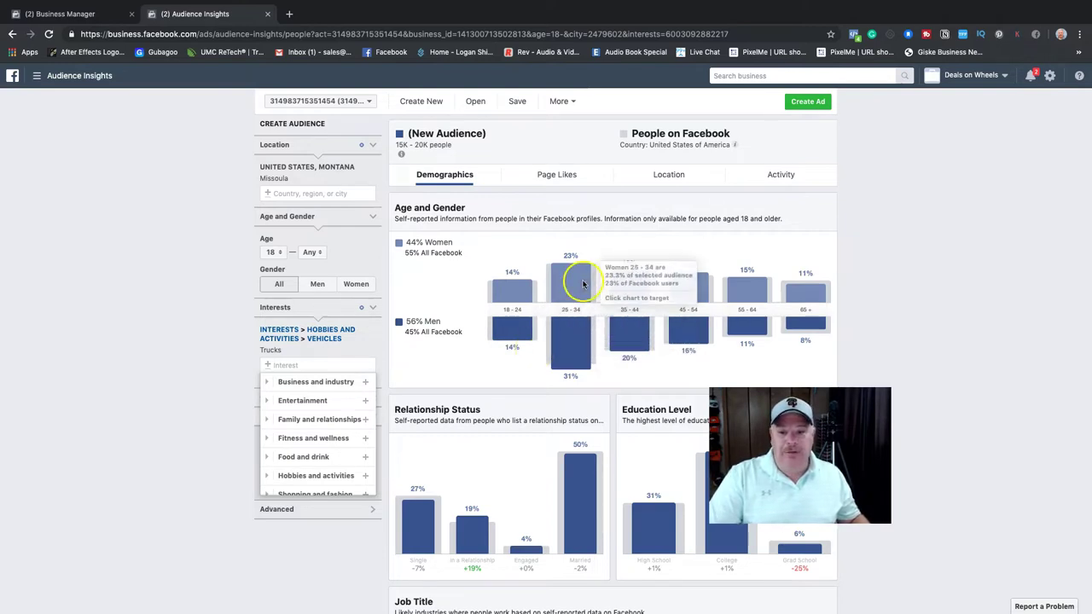
pyautogui.moveTo(667, 325)
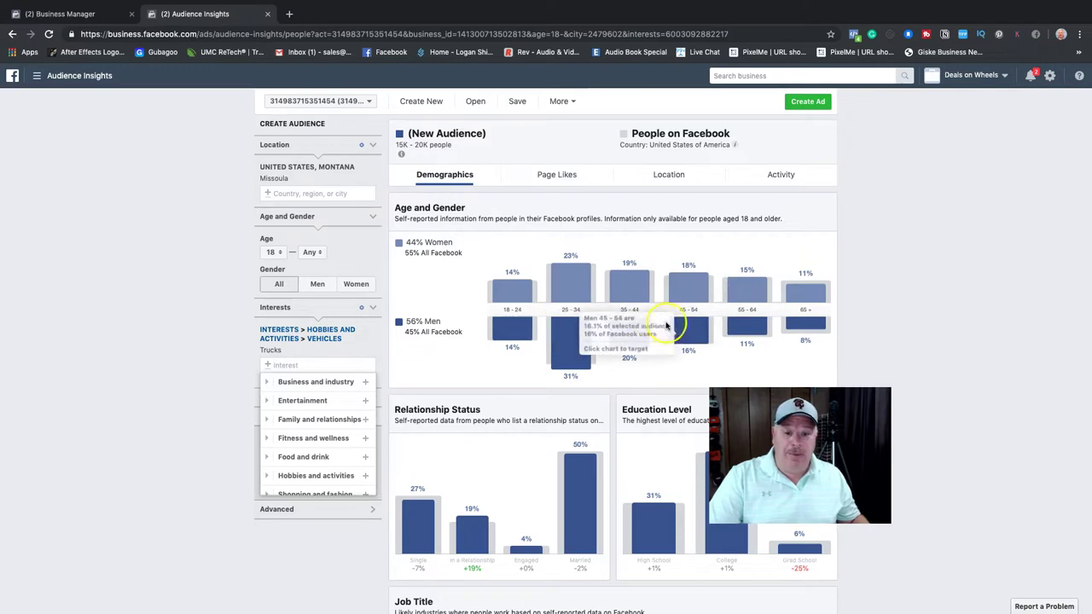
pyautogui.moveTo(576, 294)
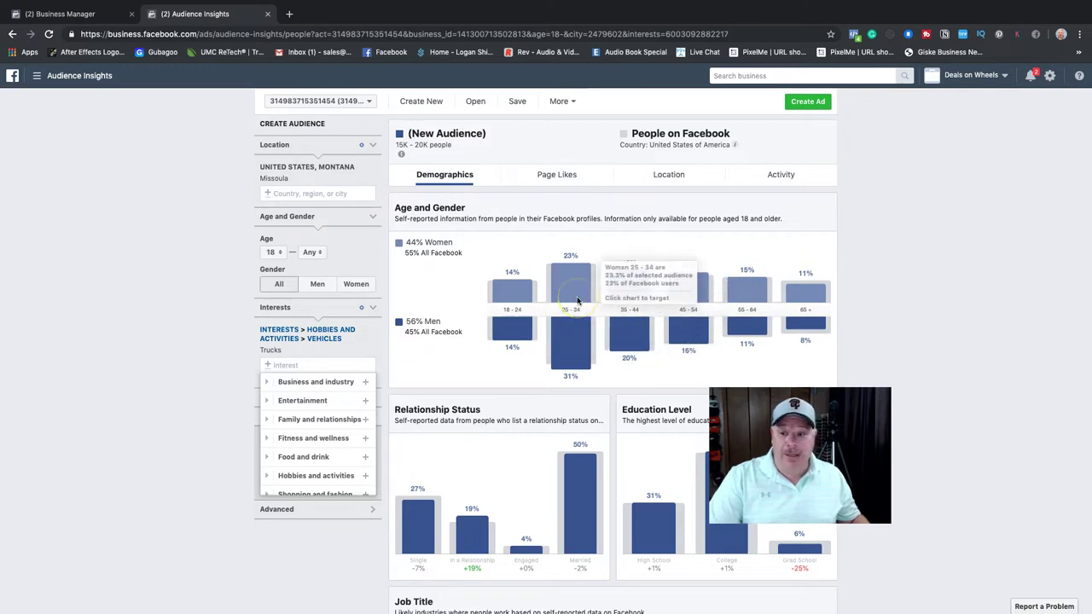
pyautogui.click(434, 358)
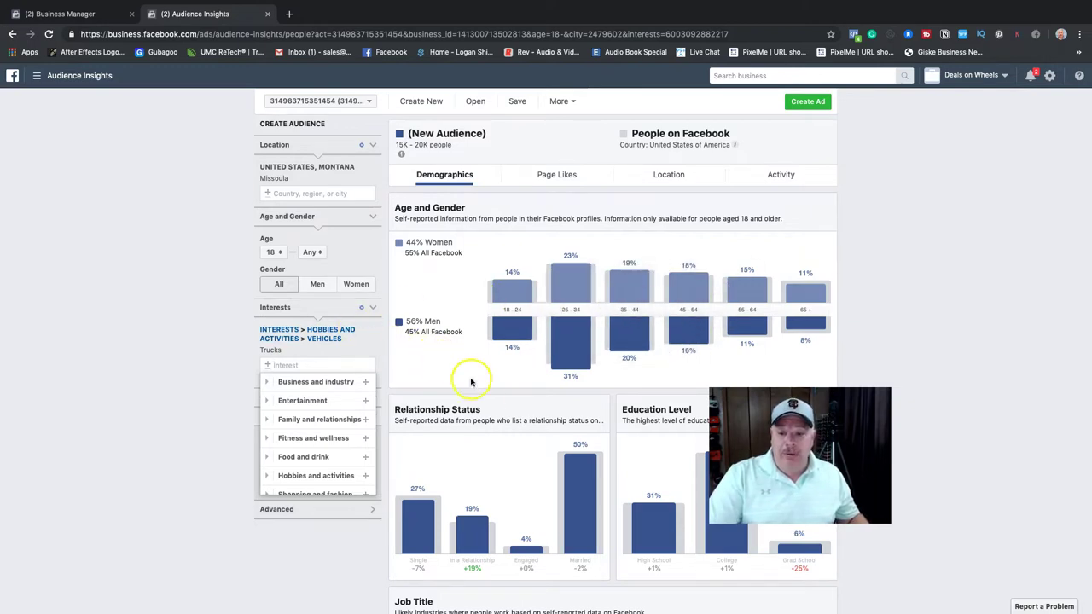
pyautogui.scroll(-2, 481, 390)
pyautogui.scroll(-1, 484, 394)
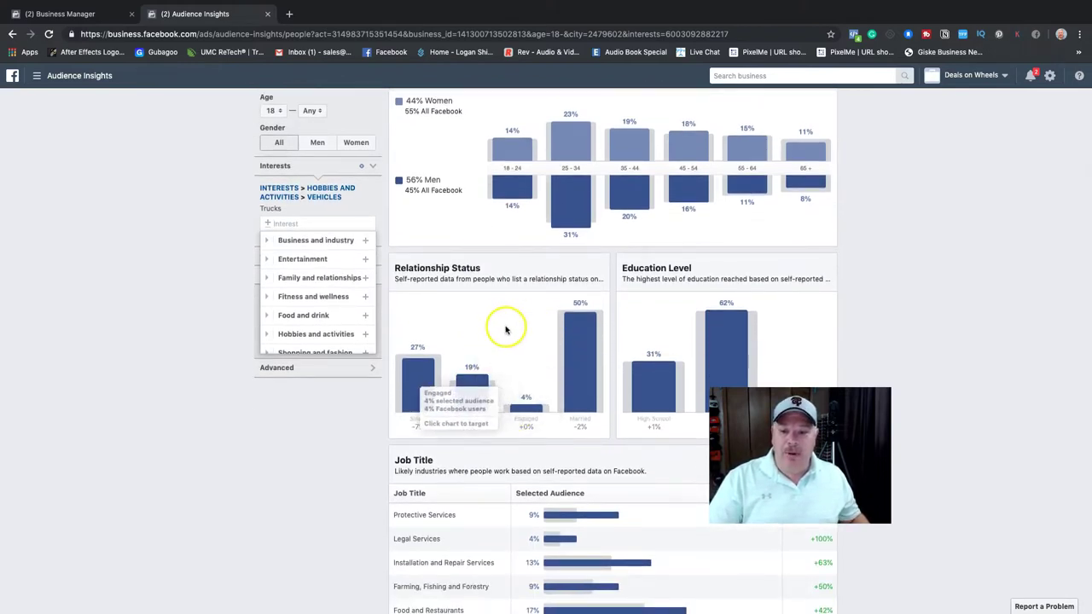
pyautogui.moveTo(414, 370)
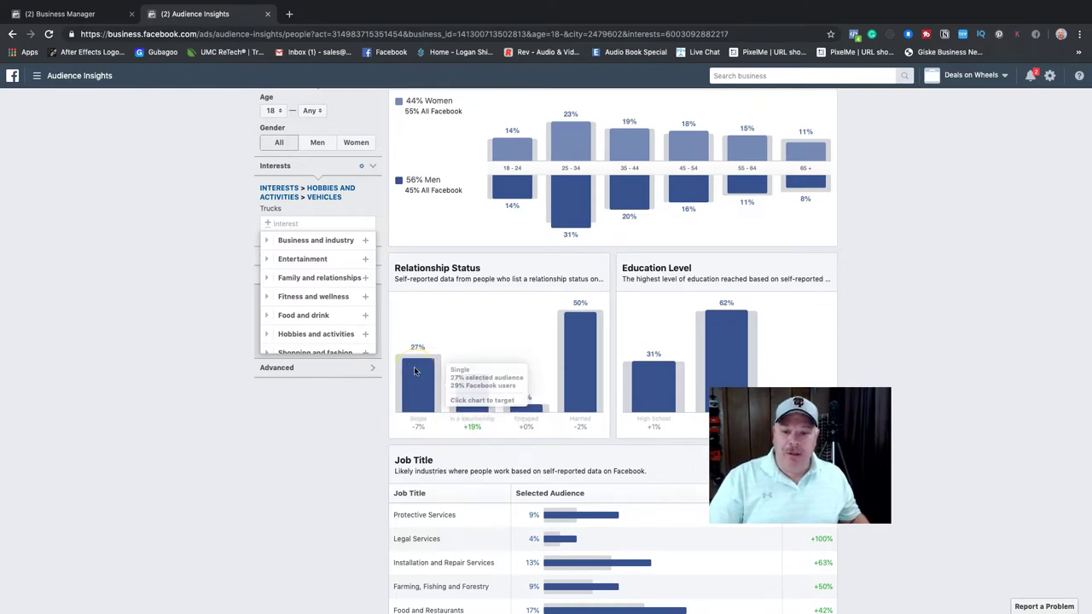
# Examine the relationship status and education level charts of the Missoula audience interested in trucks.
pyautogui.moveTo(578, 385)
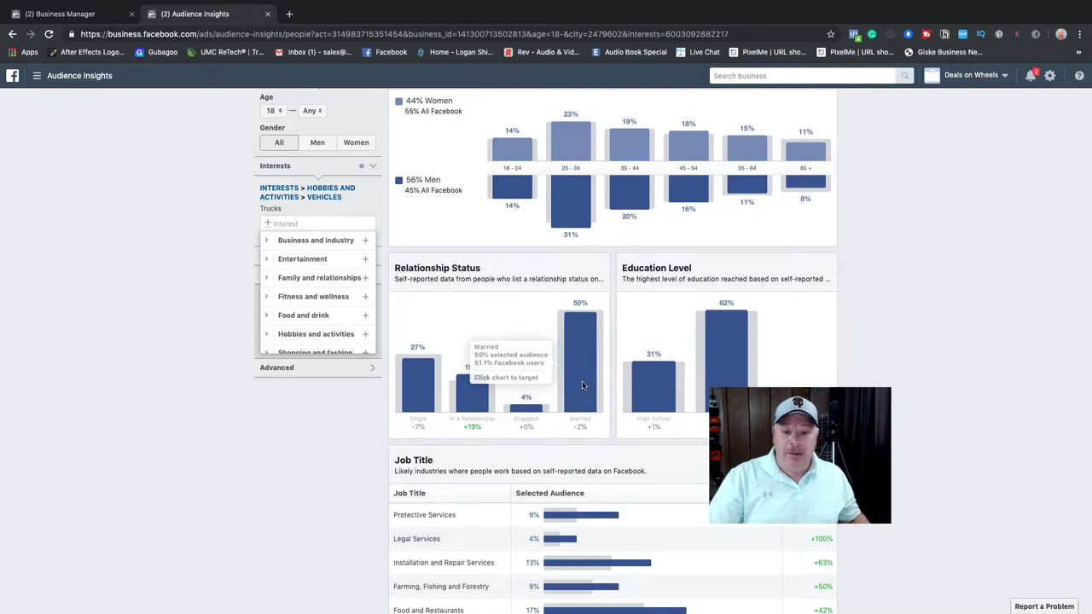
pyautogui.moveTo(738, 344)
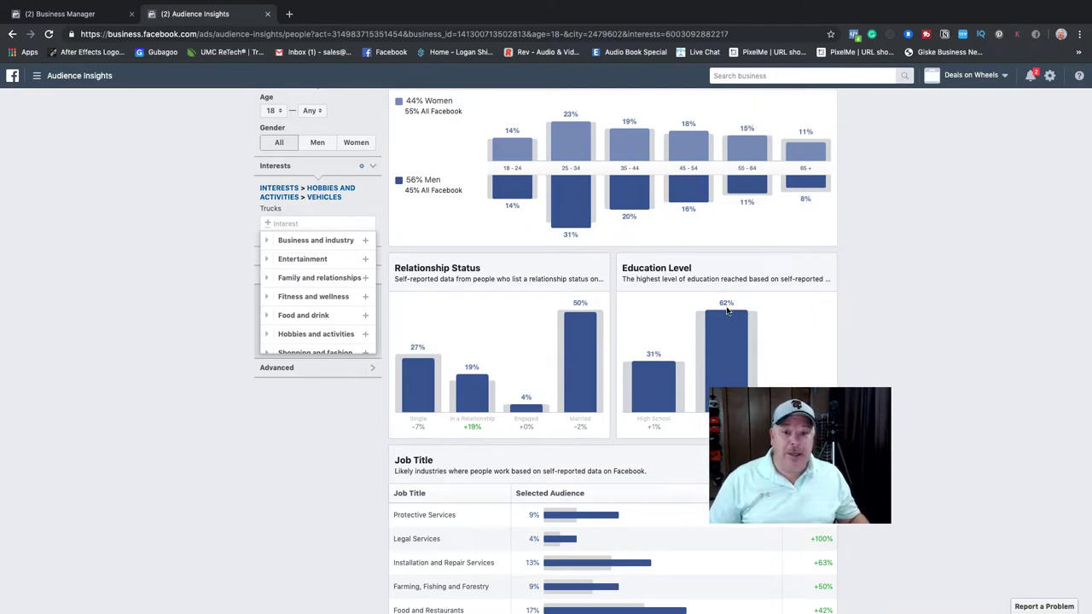
pyautogui.moveTo(726, 324)
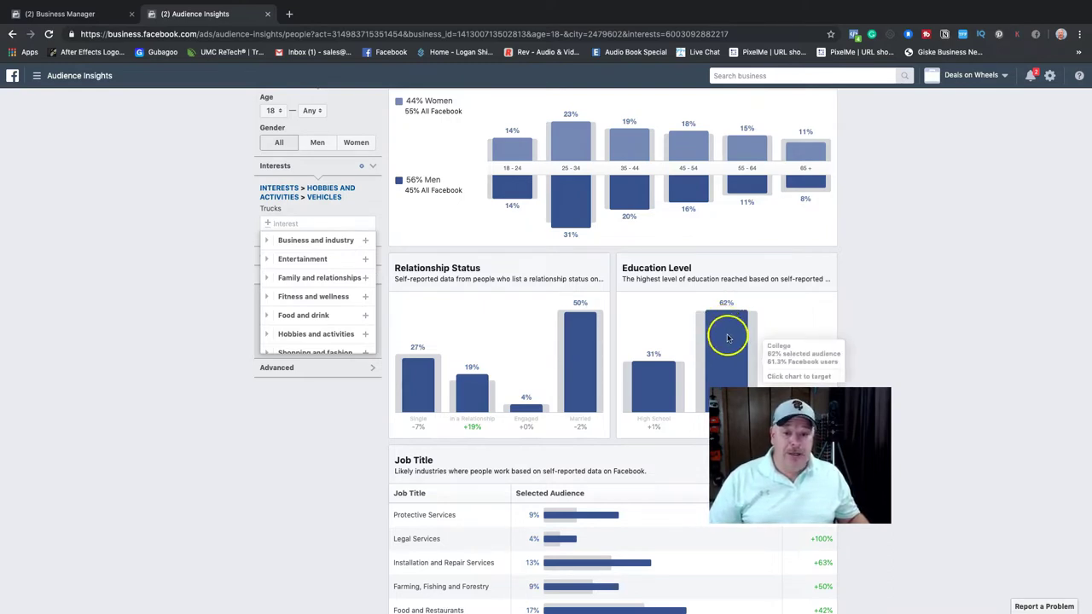
pyautogui.moveTo(560, 215)
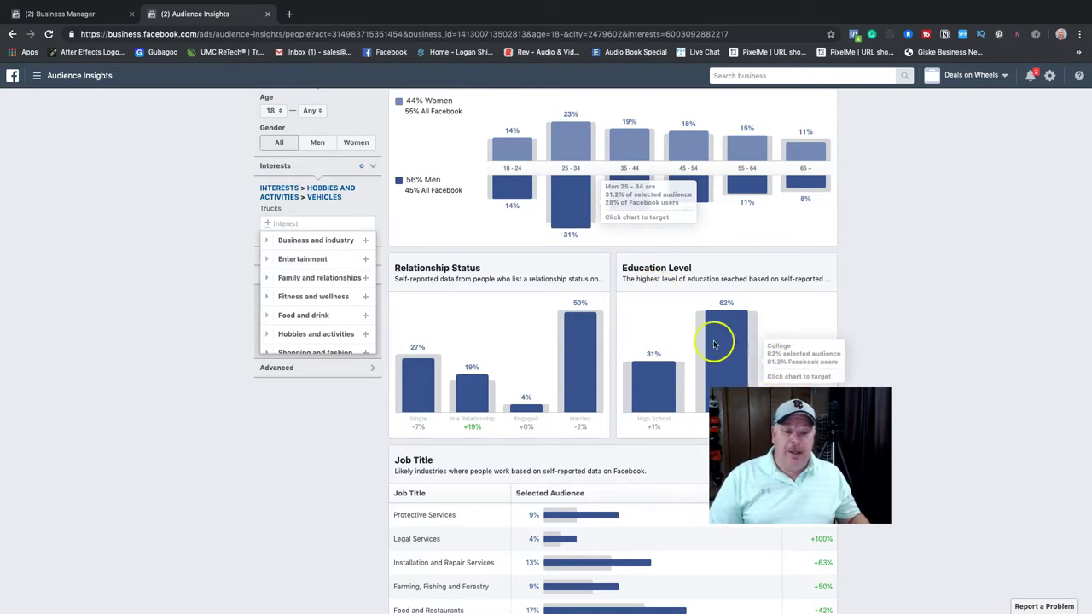
pyautogui.scroll(-1, 715, 353)
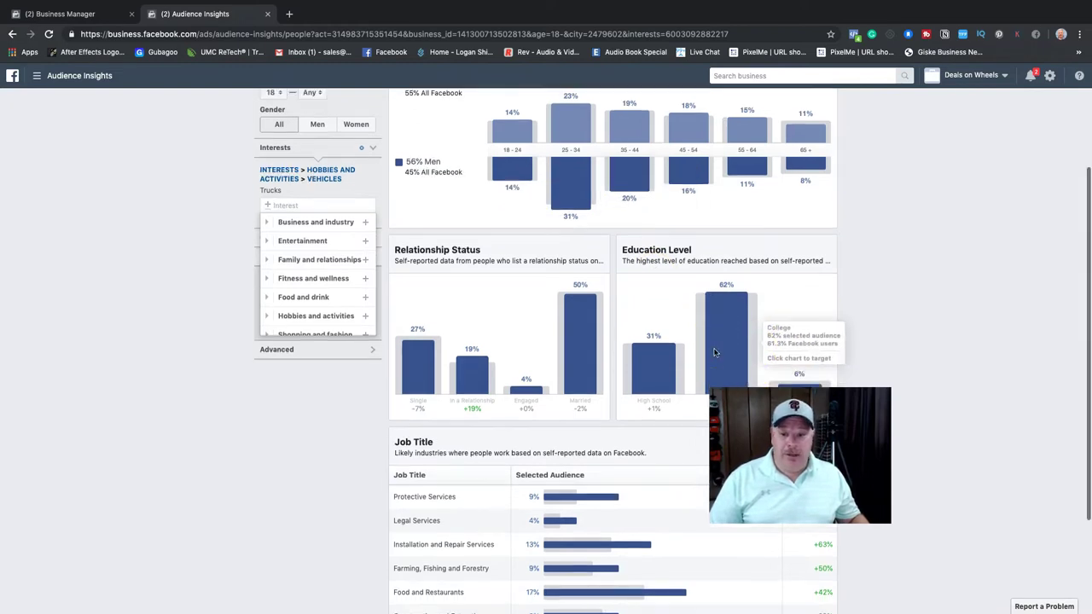
pyautogui.scroll(3, 715, 352)
pyautogui.scroll(1, 715, 352)
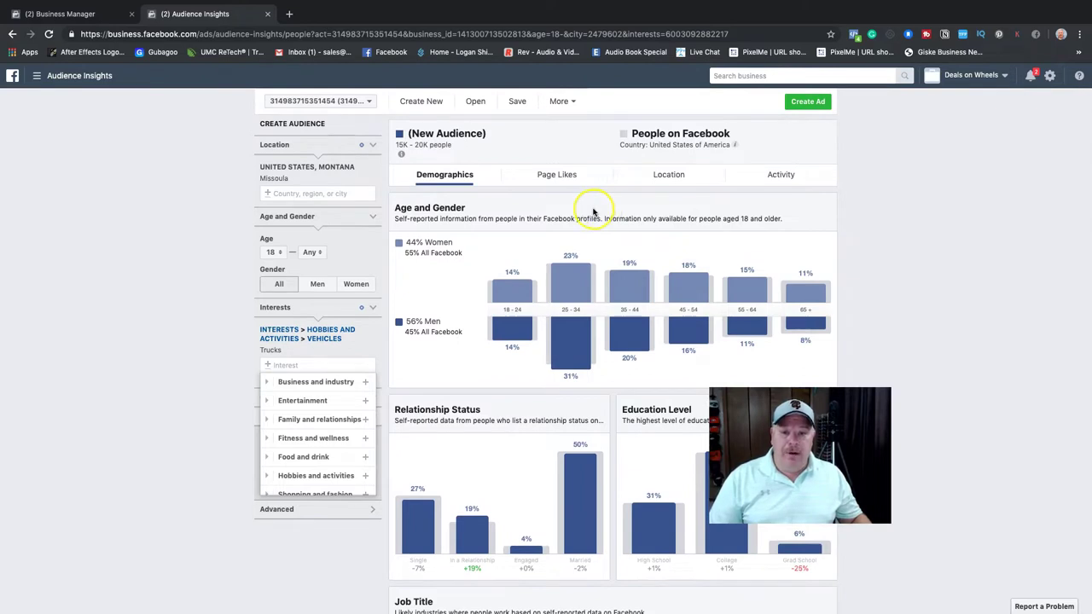
# Review the top categories and the most relevant liked Facebook Pages of the Missoula truck audience.
pyautogui.click(553, 177)
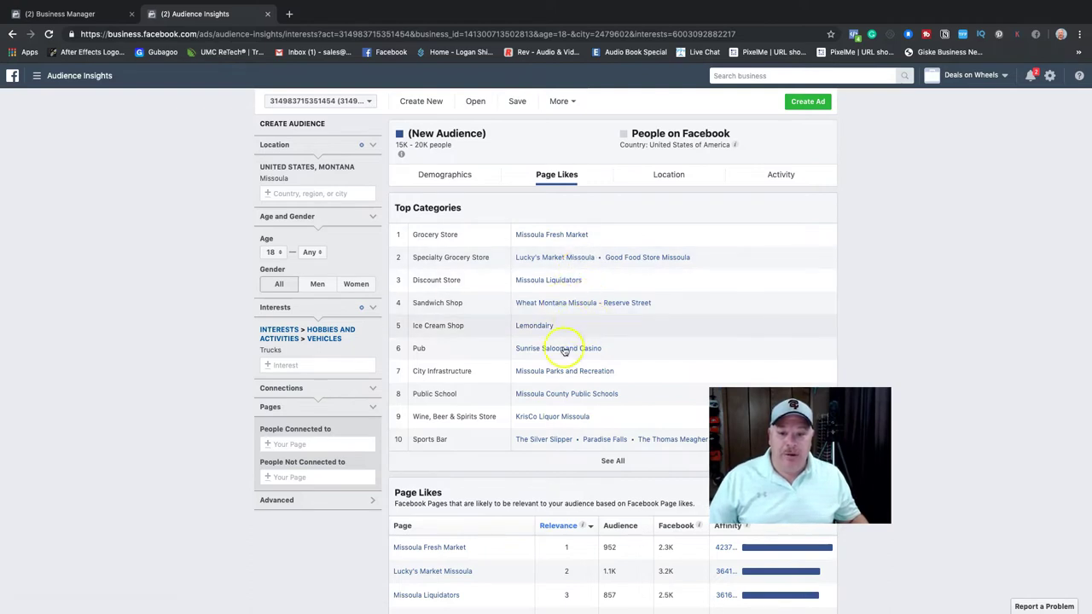
pyautogui.scroll(-2, 564, 351)
pyautogui.scroll(-1, 561, 346)
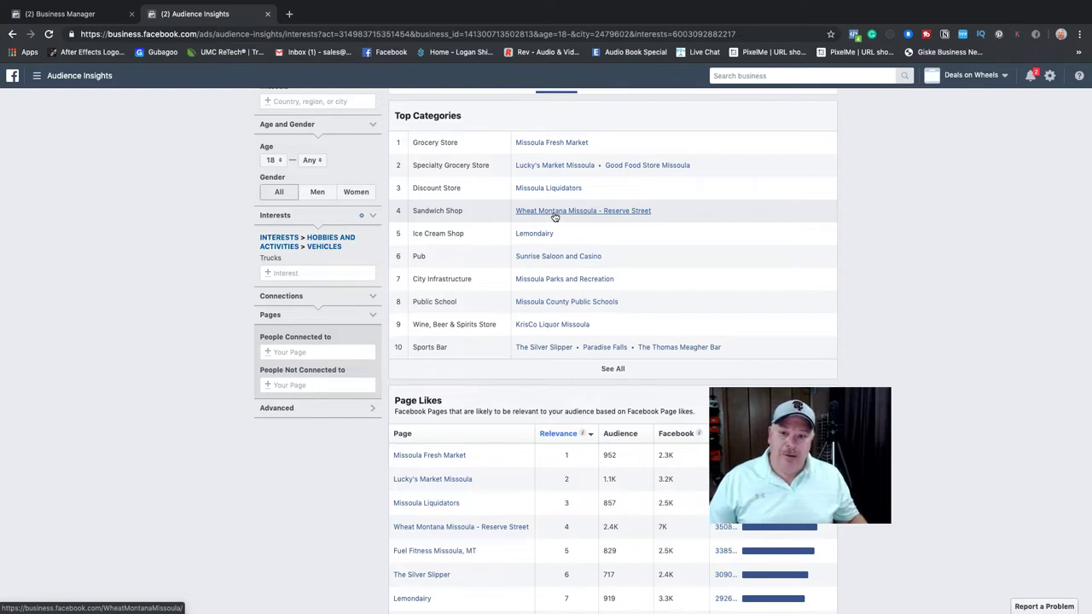
pyautogui.click(564, 145)
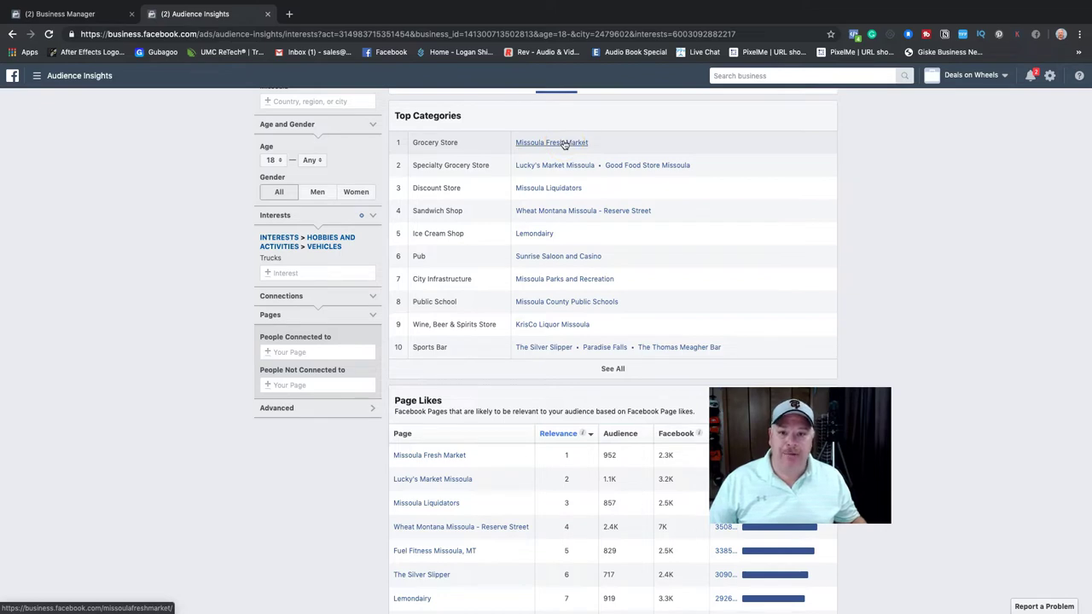
pyautogui.click(562, 147)
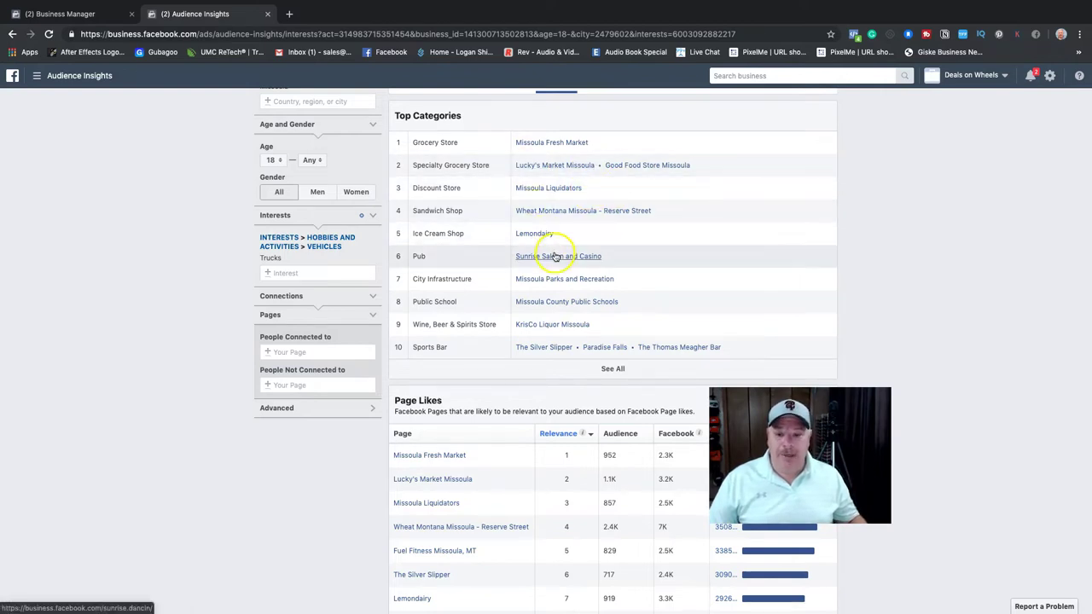
pyautogui.scroll(-3, 552, 249)
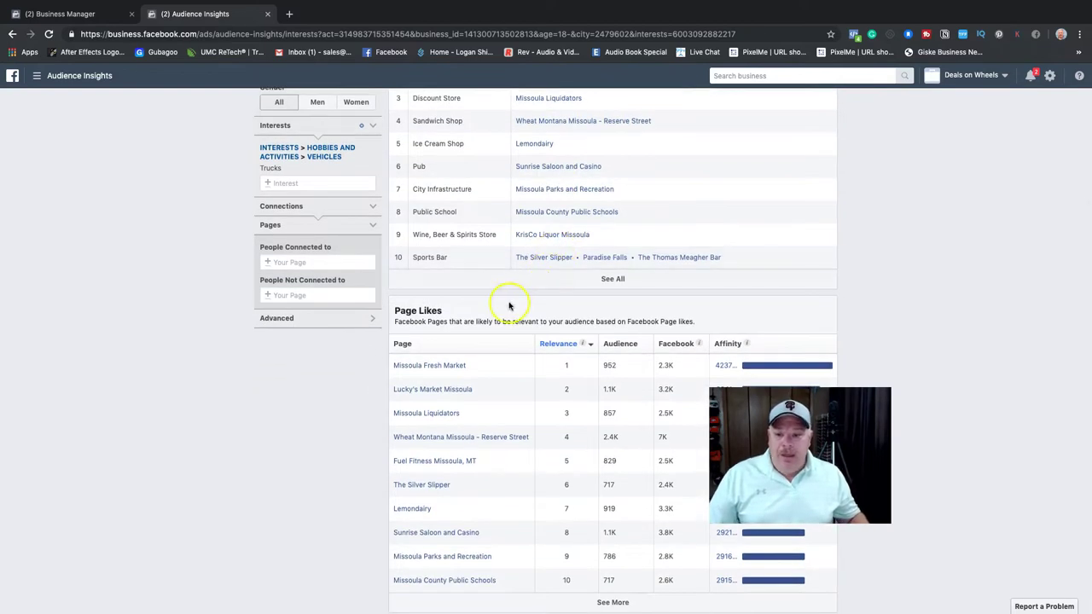
pyautogui.moveTo(587, 350)
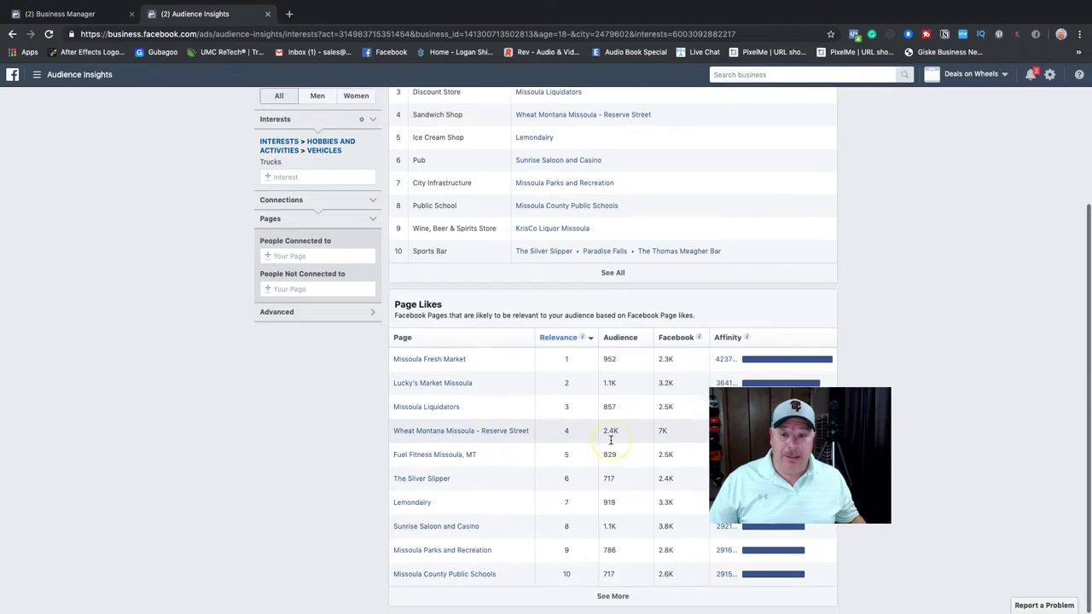
# Examine the truck audience's activity frequency and the devices it uses to access Facebook.
pyautogui.scroll(4, 611, 439)
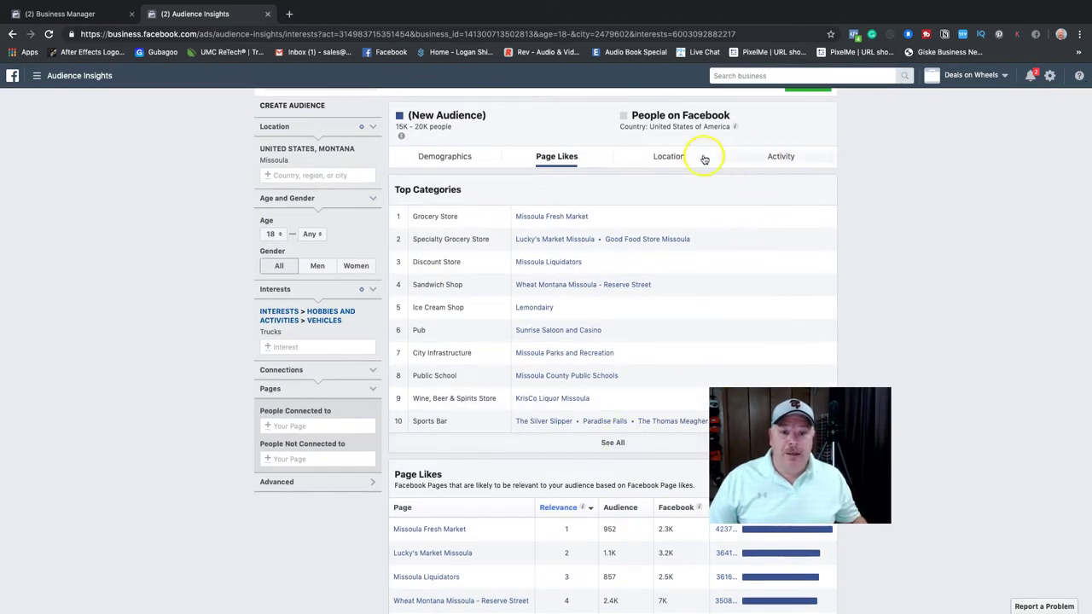
pyautogui.click(778, 157)
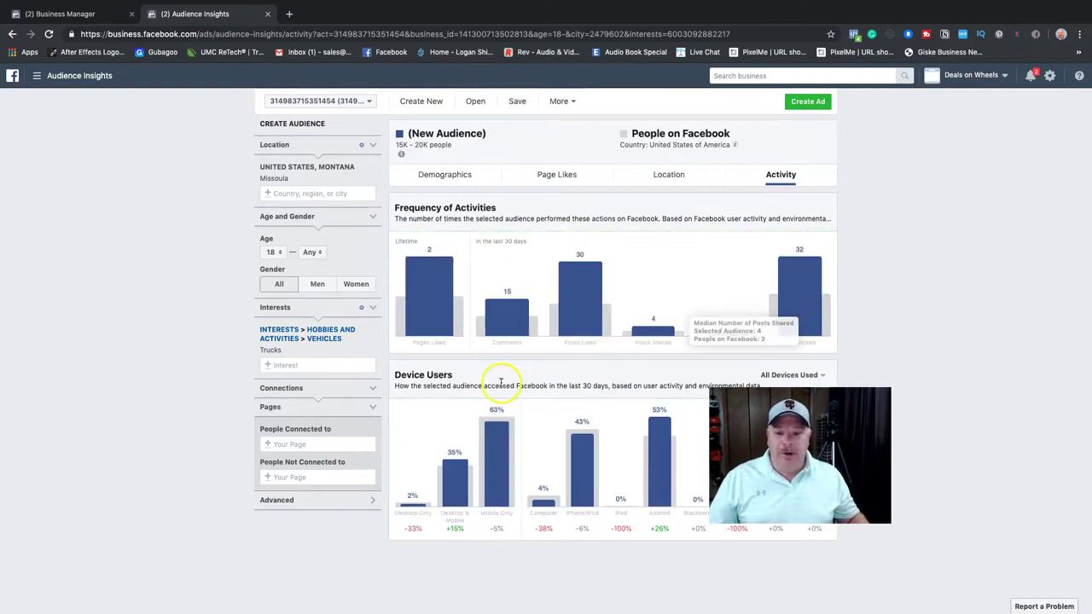
pyautogui.scroll(-1, 500, 378)
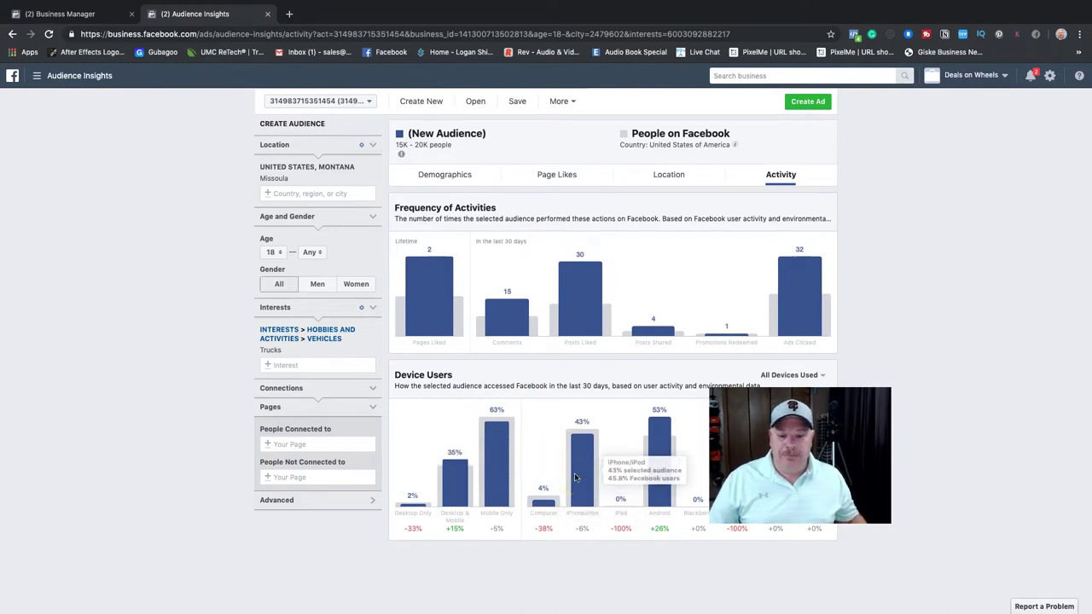
pyautogui.click(660, 475)
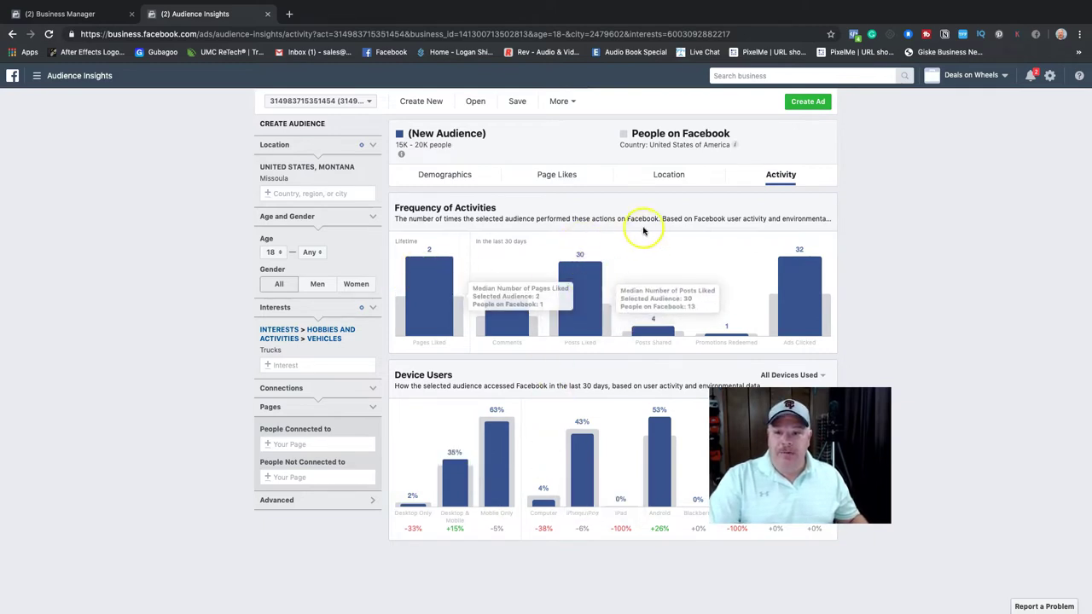
# Return to the audience's demographics and add SUVs as an interest alongside Trucks.
pyautogui.click(444, 175)
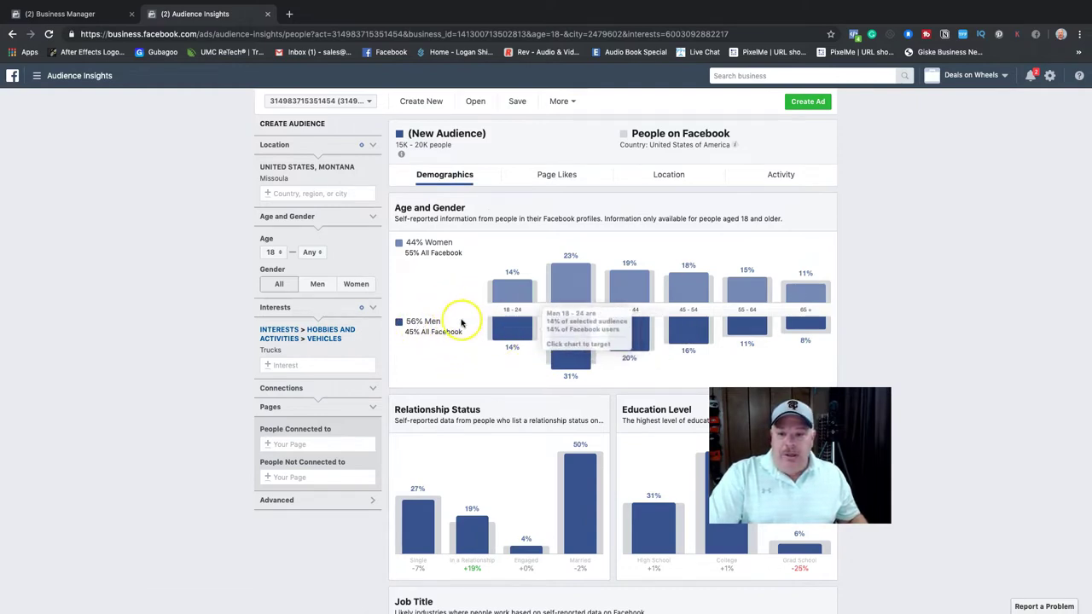
pyautogui.scroll(-1, 463, 321)
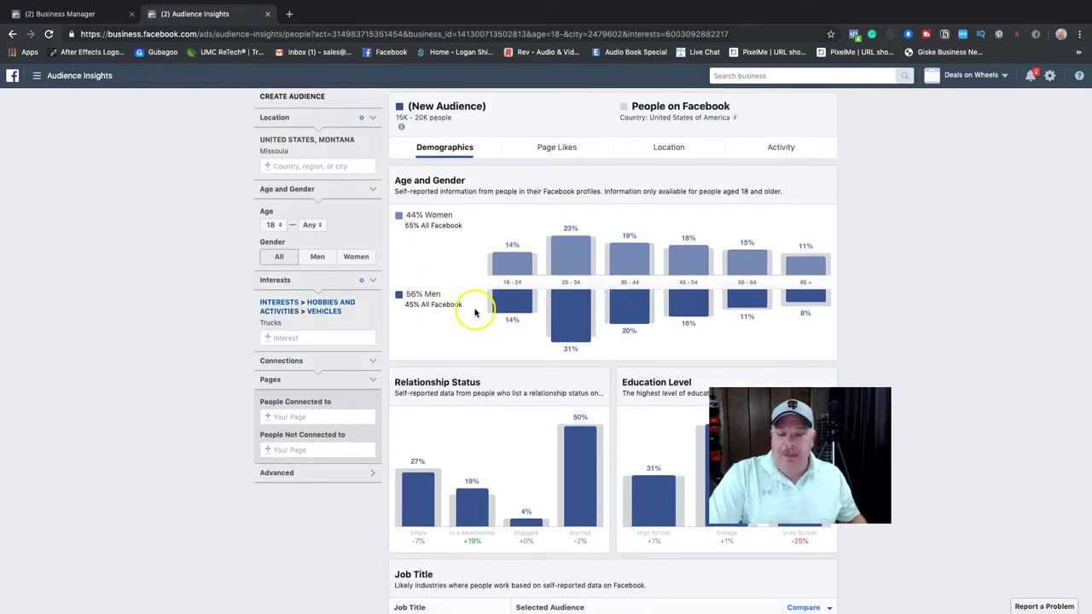
pyautogui.scroll(1, 461, 205)
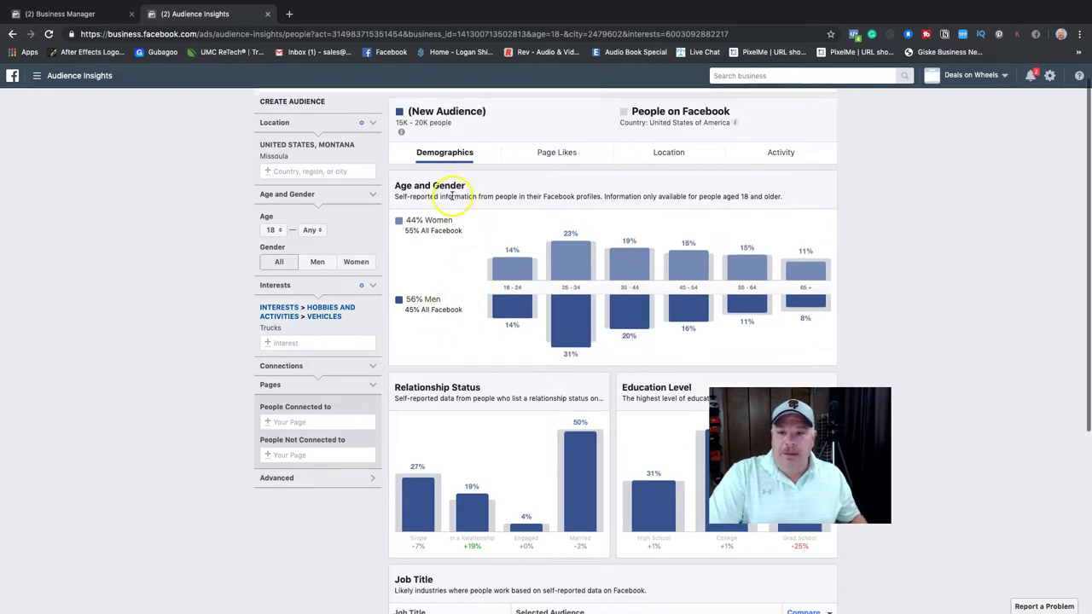
pyautogui.scroll(1, 414, 136)
pyautogui.scroll(-1, 423, 128)
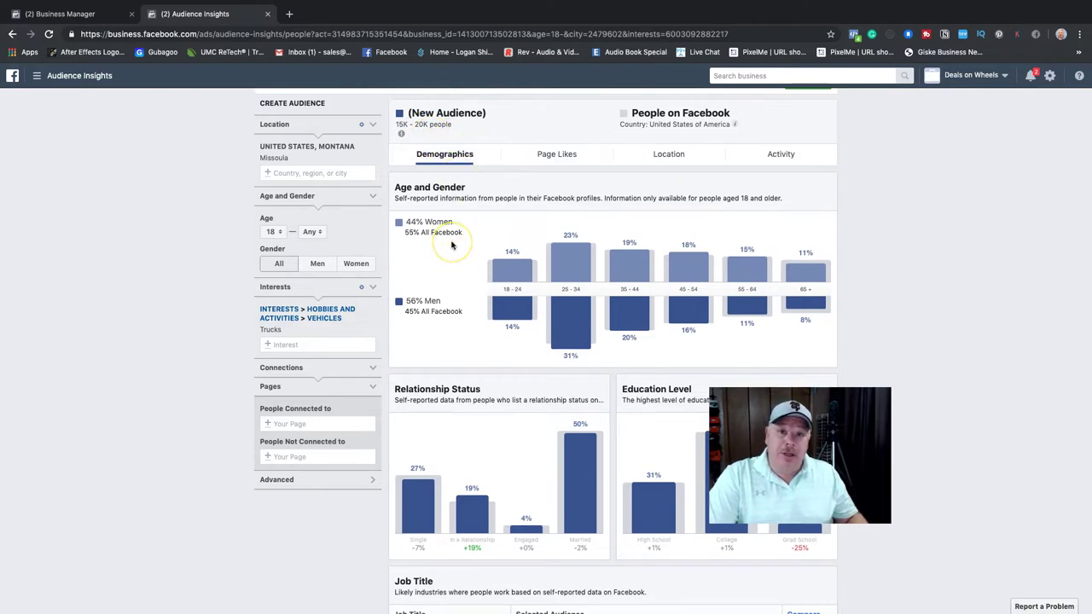
pyautogui.click(283, 345)
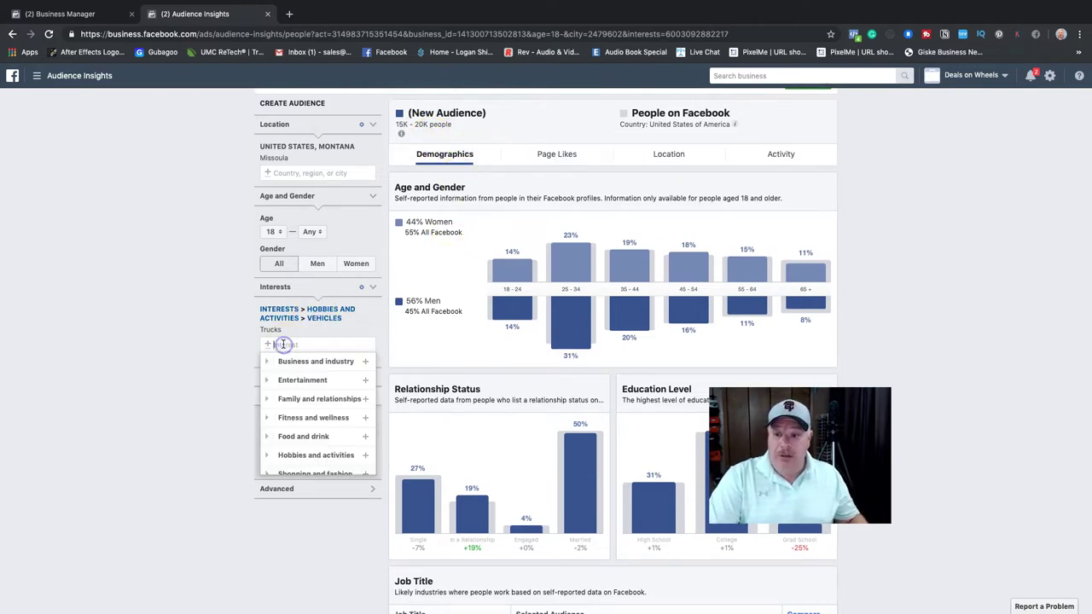
pyautogui.write('suv')
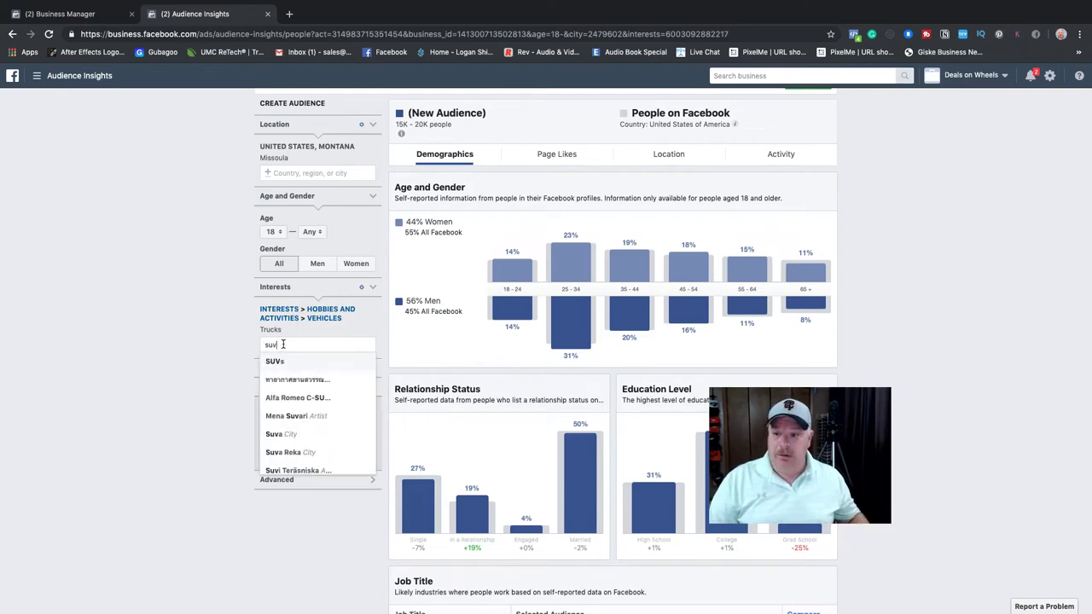
pyautogui.click(281, 361)
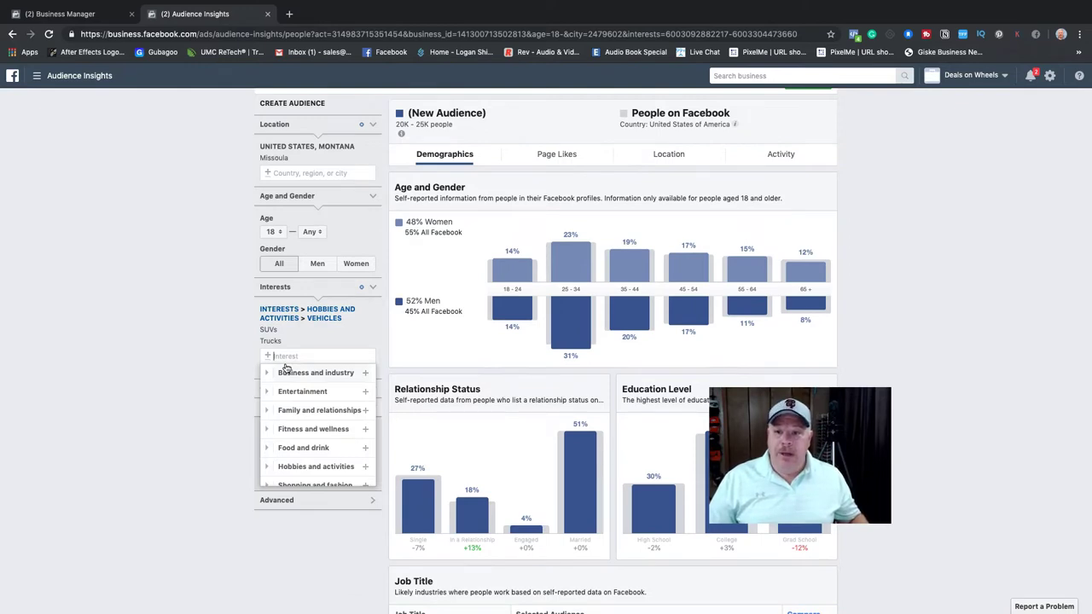
pyautogui.click(275, 342)
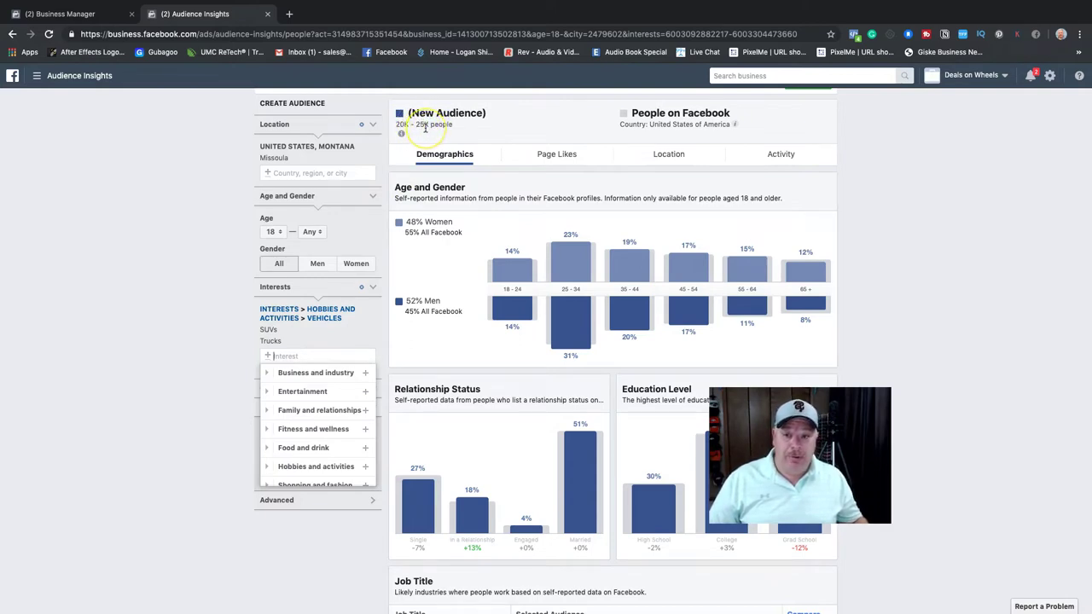
# Examine the age and gender breakdown of the Missoula audience interested in trucks and SUVs, comparing the age groups.
pyautogui.moveTo(566, 322)
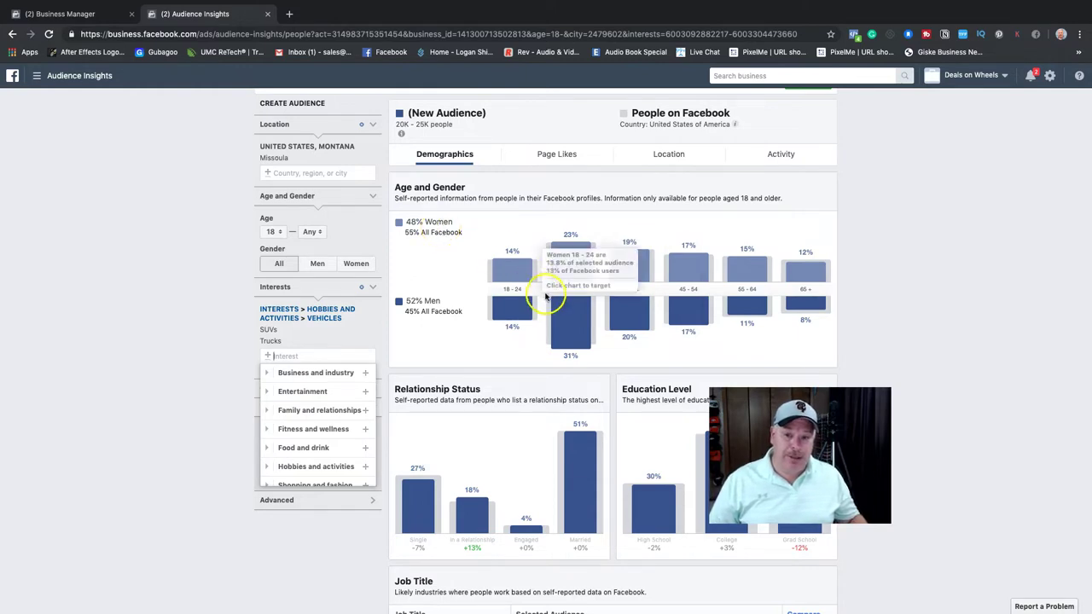
pyautogui.moveTo(560, 262)
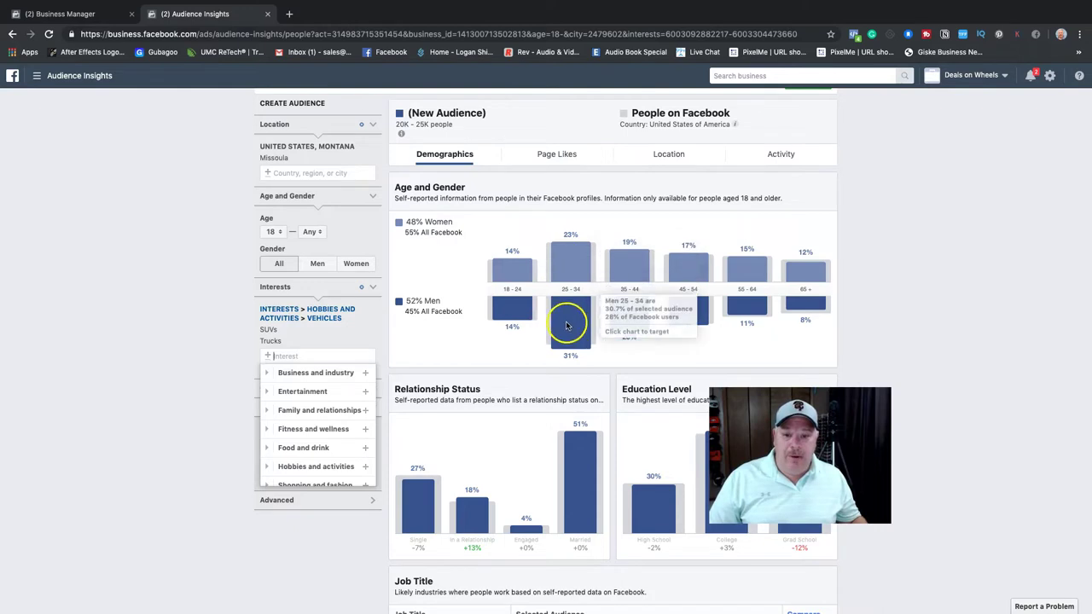
pyautogui.scroll(-1, 563, 315)
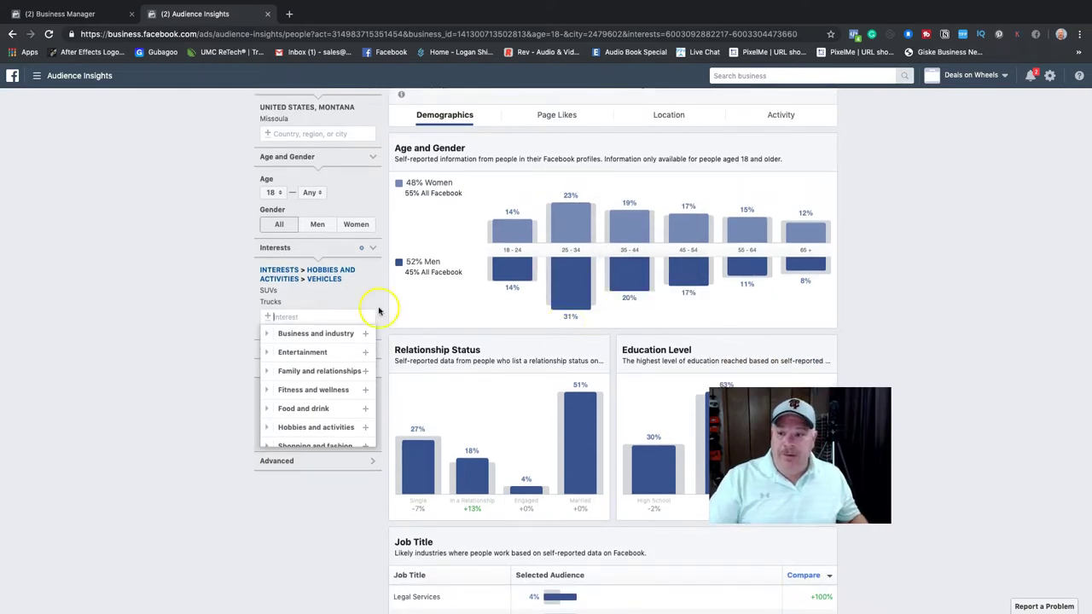
pyautogui.click(283, 295)
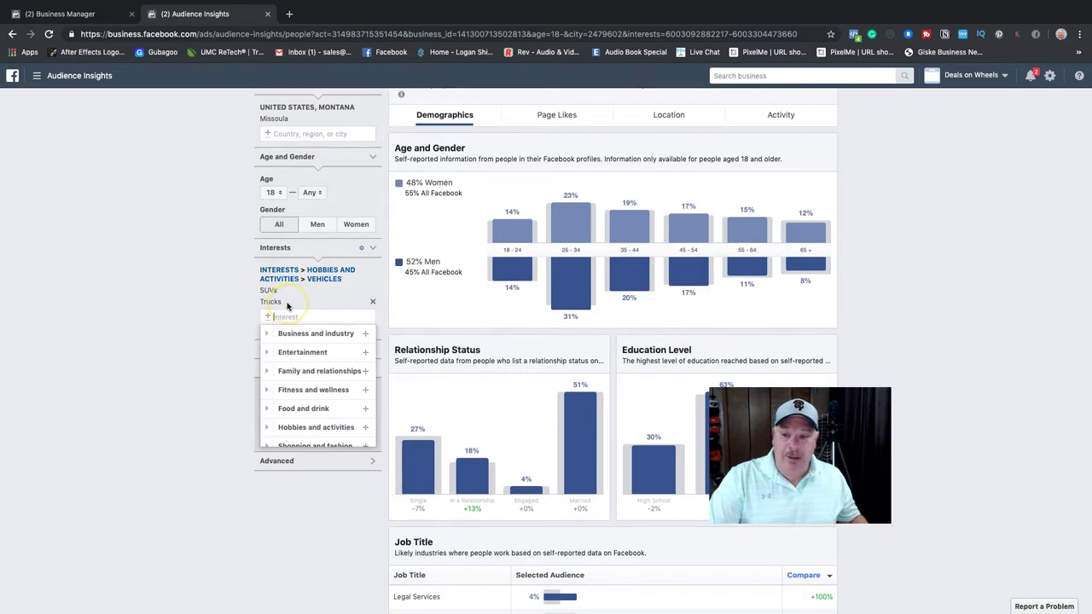
pyautogui.moveTo(550, 243)
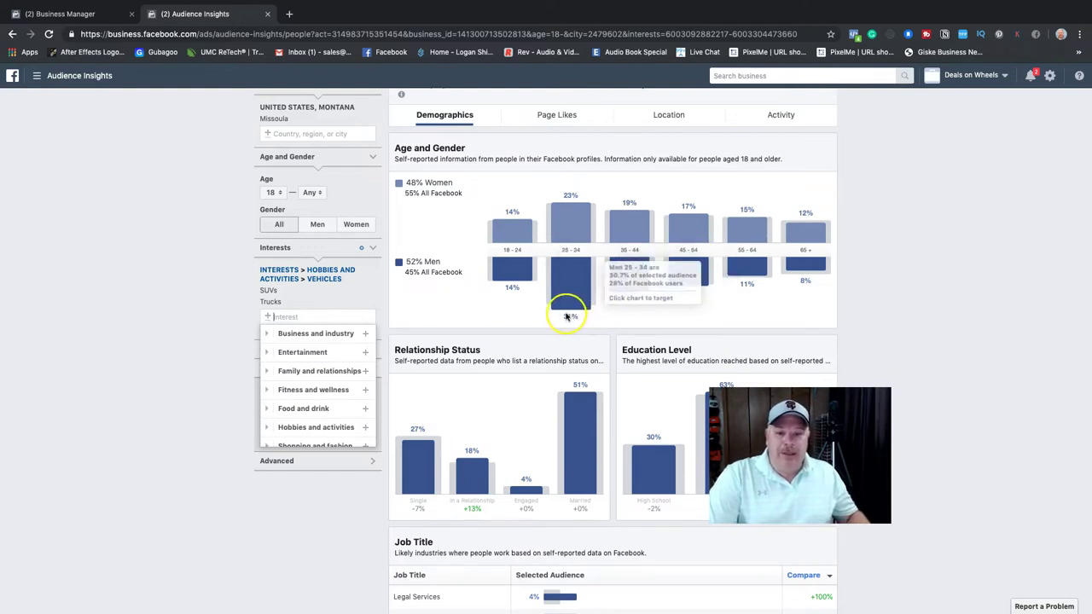
pyautogui.moveTo(674, 285)
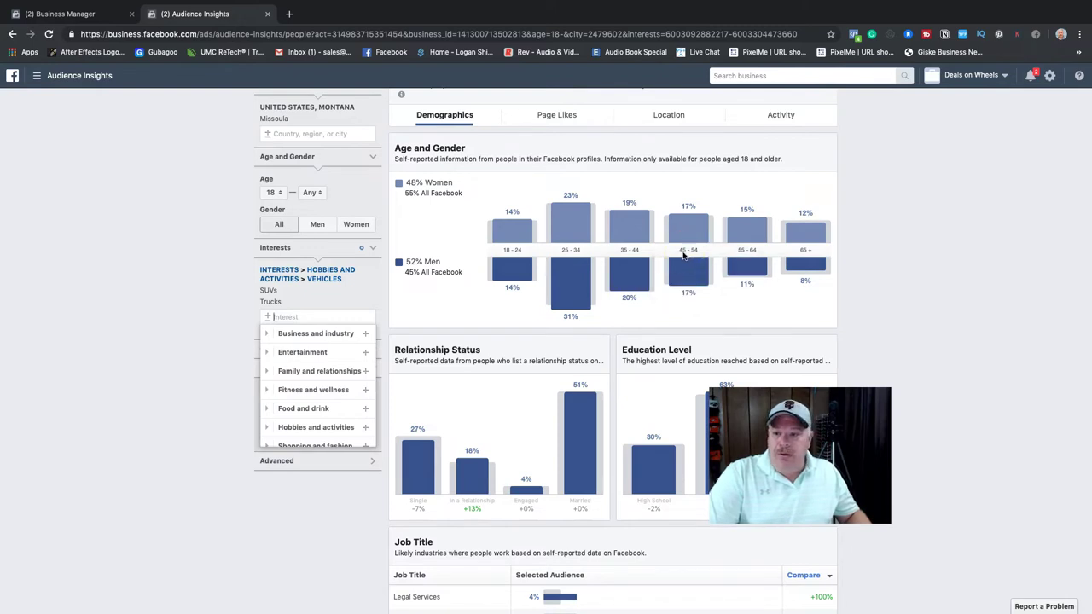
# Search the interests for "cabelas" and add Cabela's to the Missoula audience.
pyautogui.moveTo(279, 293)
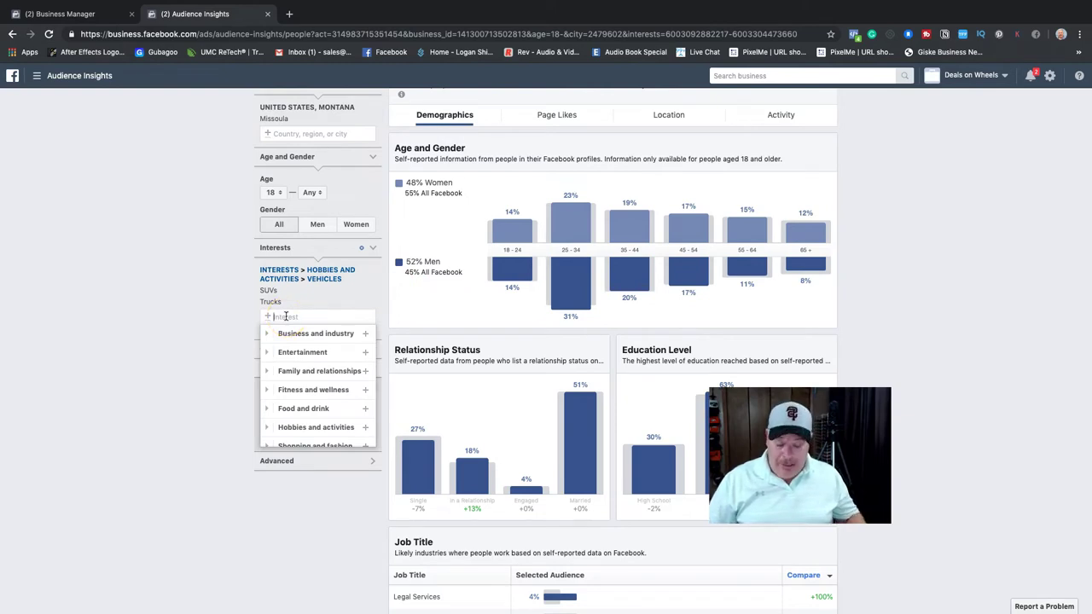
pyautogui.write('cab')
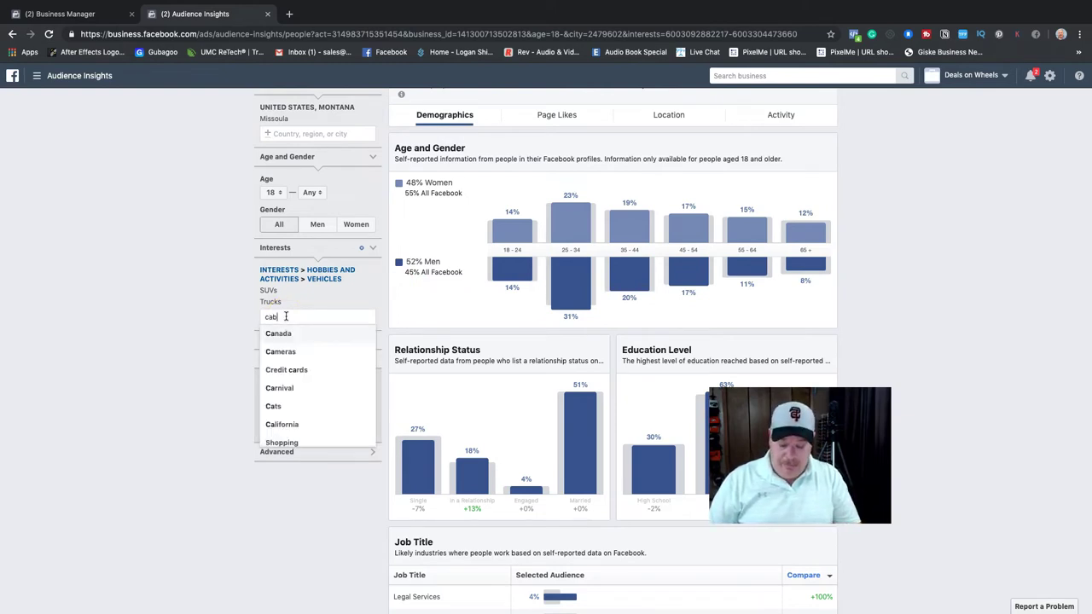
pyautogui.write('elas')
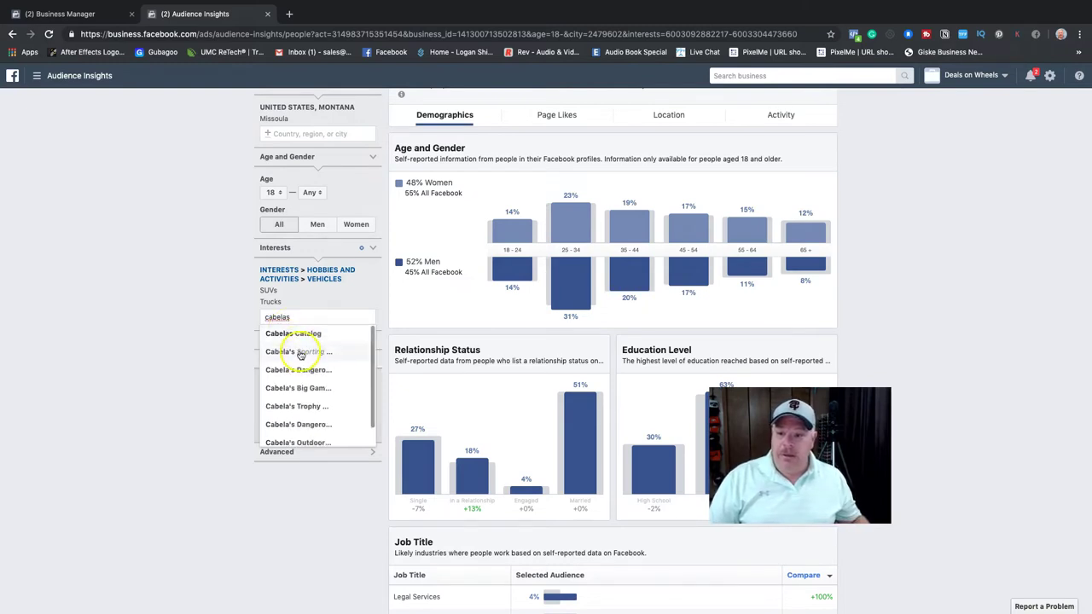
pyautogui.click(299, 352)
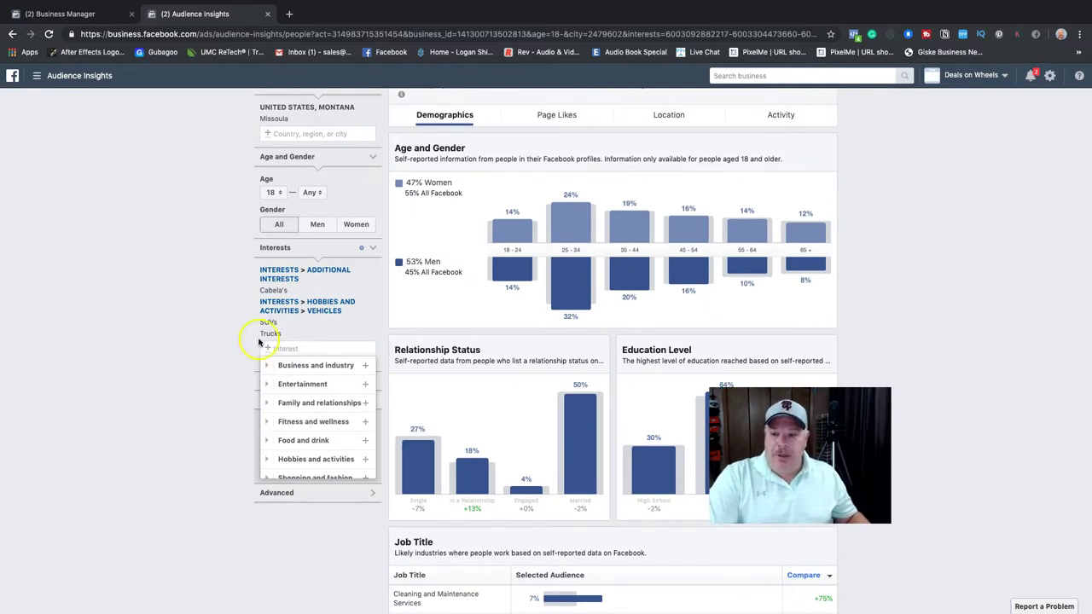
pyautogui.scroll(1, 440, 334)
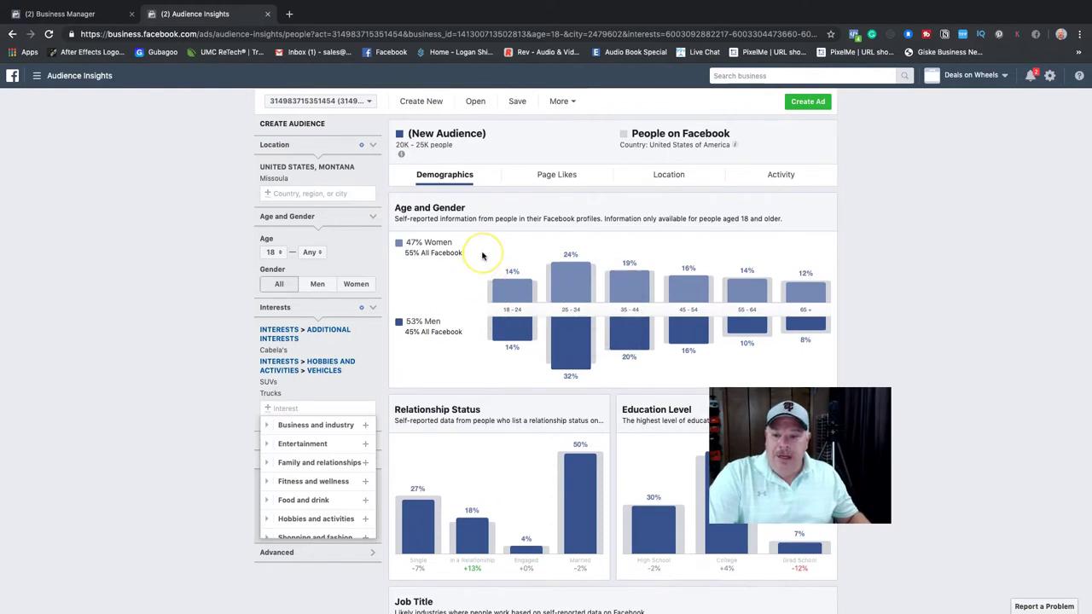
# Review the demographics of the combined audience and remove the SUVs interest, keeping Cabela's and Trucks.
pyautogui.scroll(-1, 230, 393)
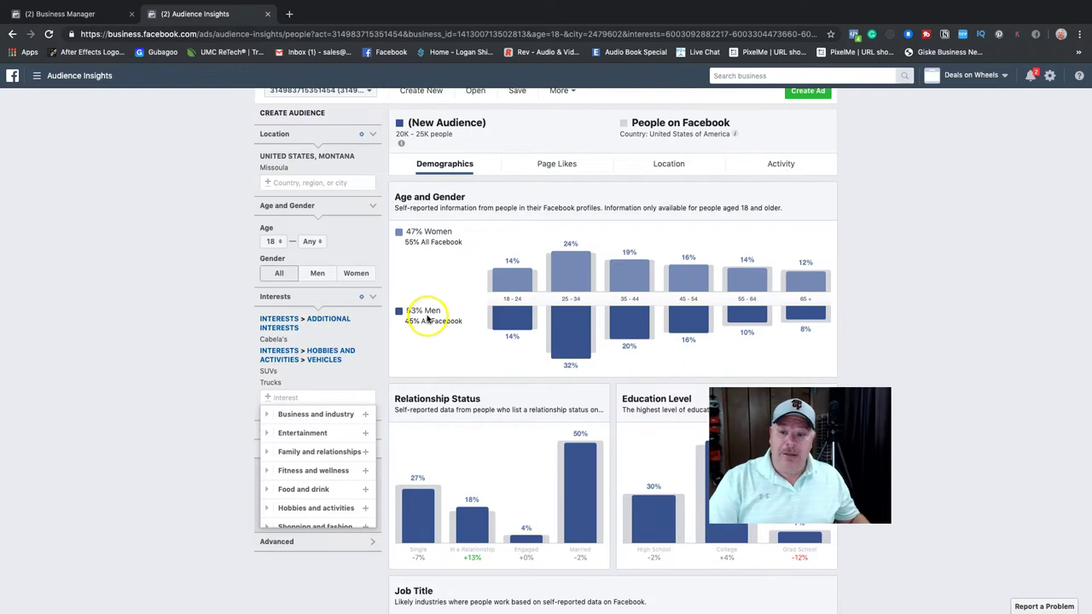
pyautogui.moveTo(501, 342)
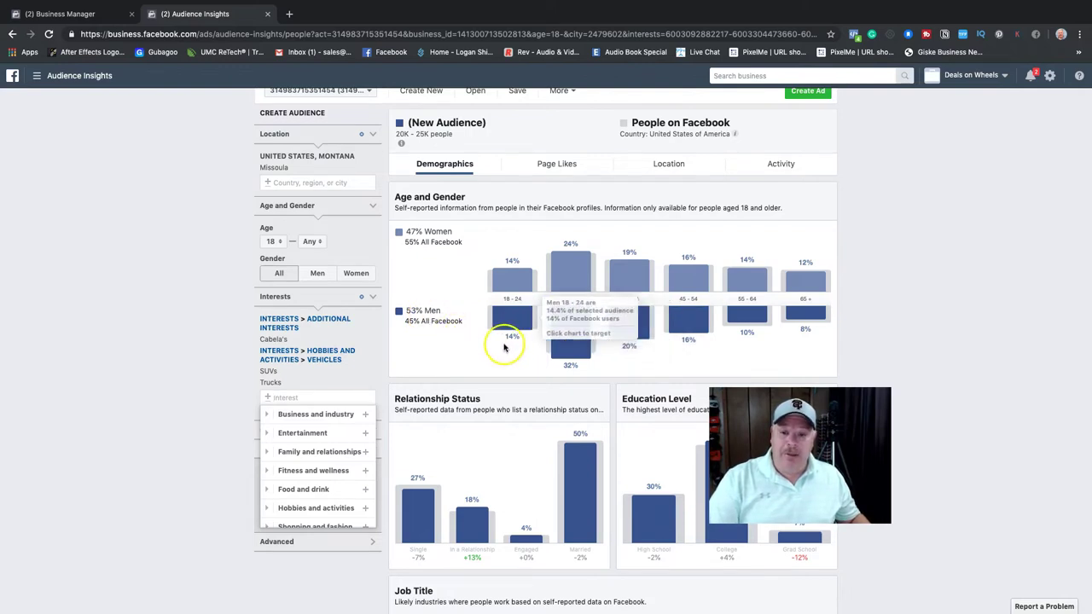
pyautogui.scroll(-1, 503, 345)
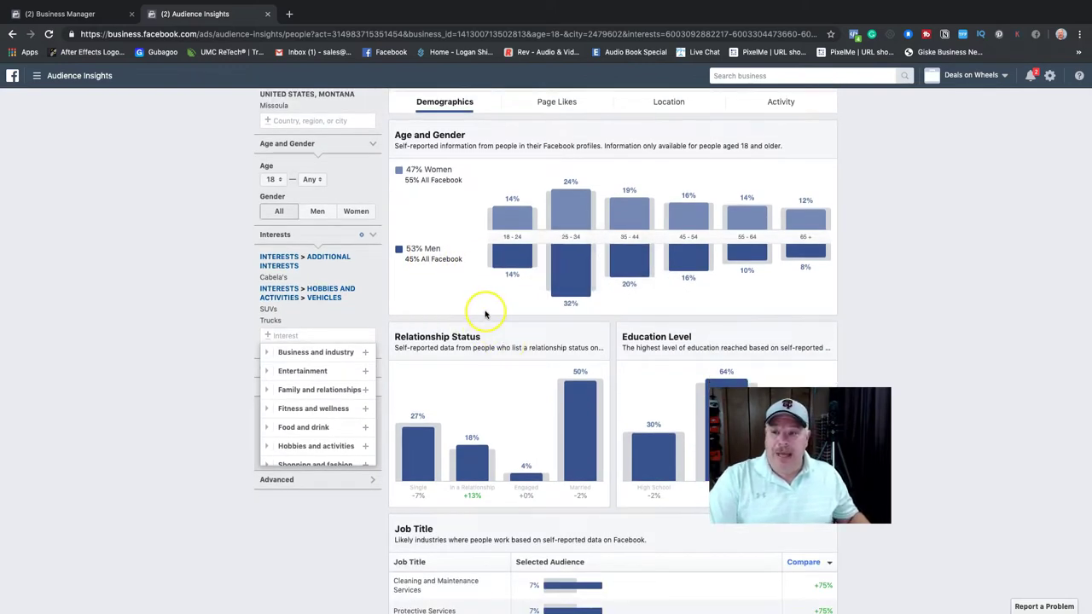
pyautogui.scroll(1, 499, 312)
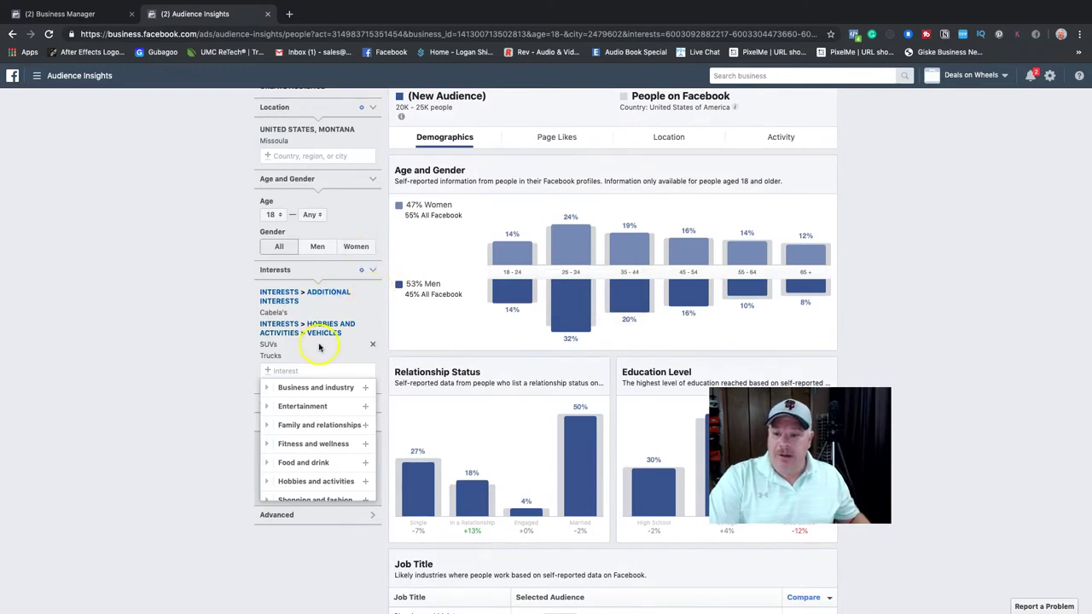
pyautogui.click(375, 347)
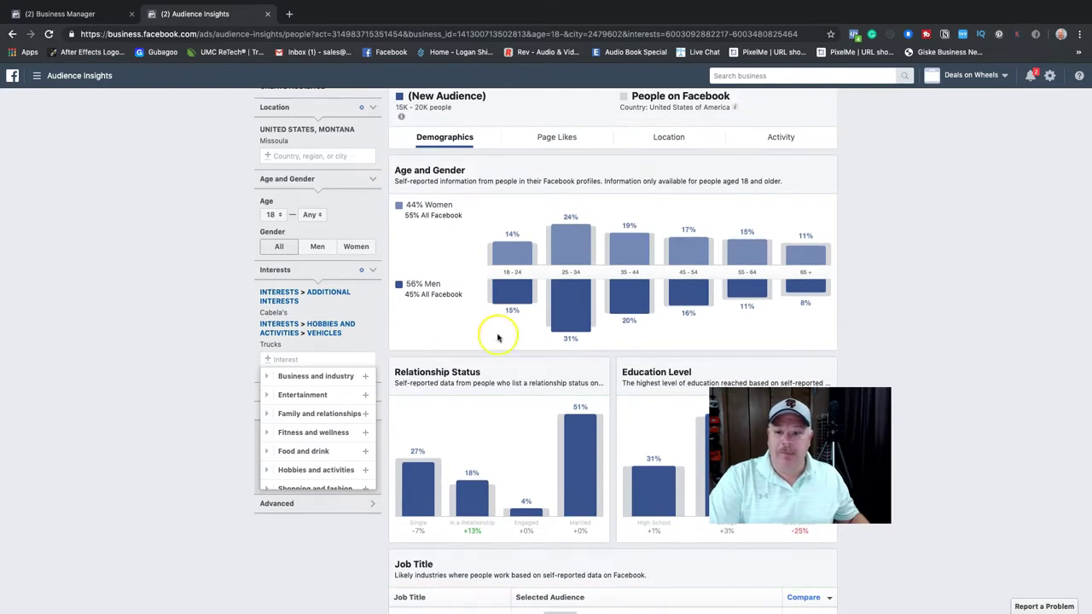
# Examine the age and gender breakdown for the Trucks and Cabela's audience, comparing men and women across the age groups.
pyautogui.moveTo(531, 310)
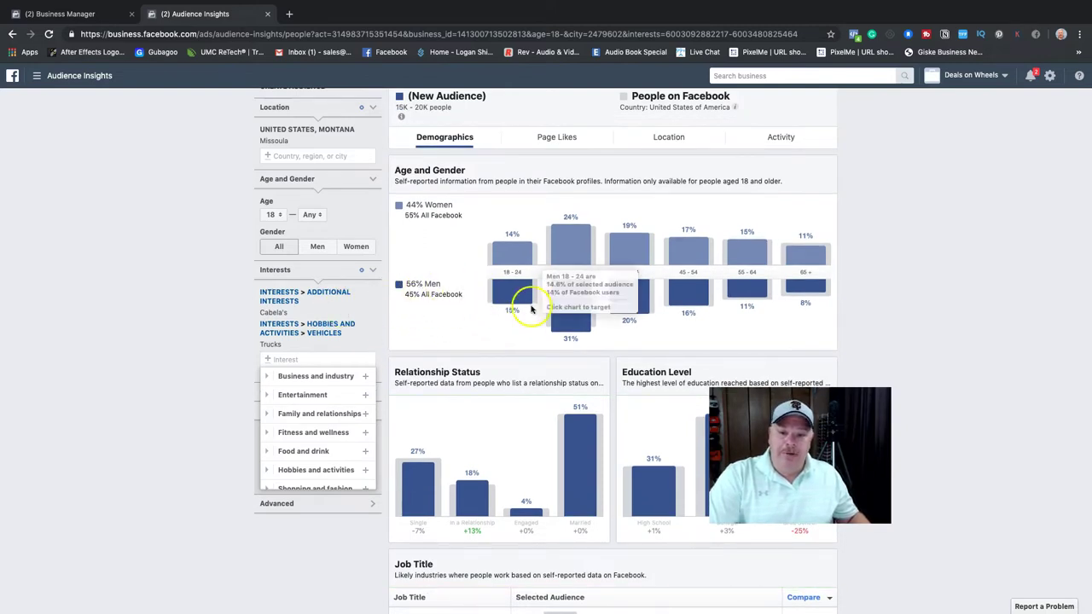
pyautogui.moveTo(567, 309)
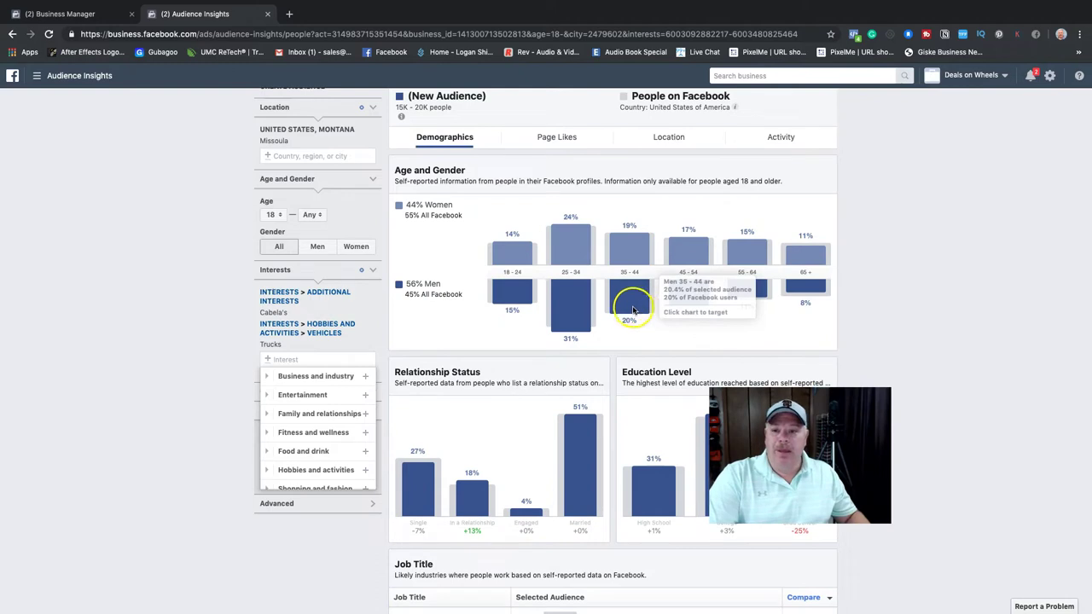
pyautogui.click(577, 249)
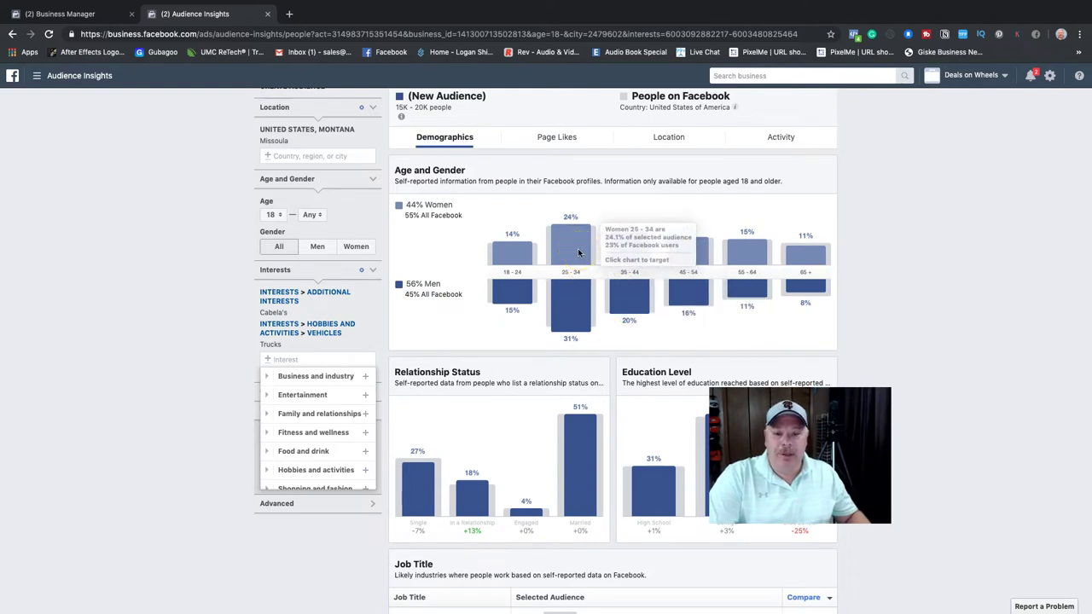
pyautogui.click(581, 310)
pyautogui.click(676, 302)
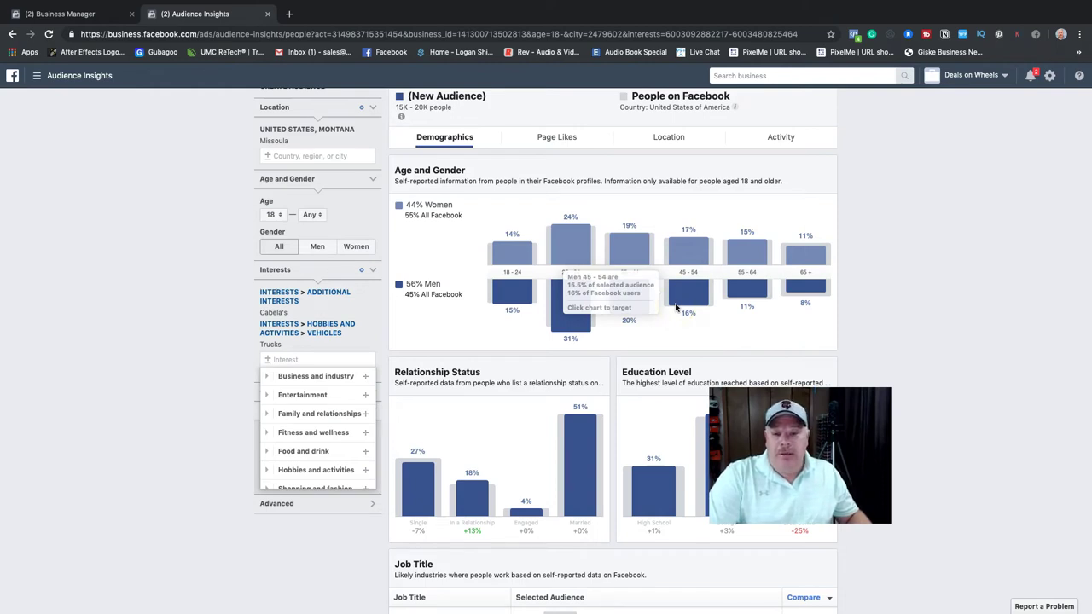
pyautogui.click(676, 306)
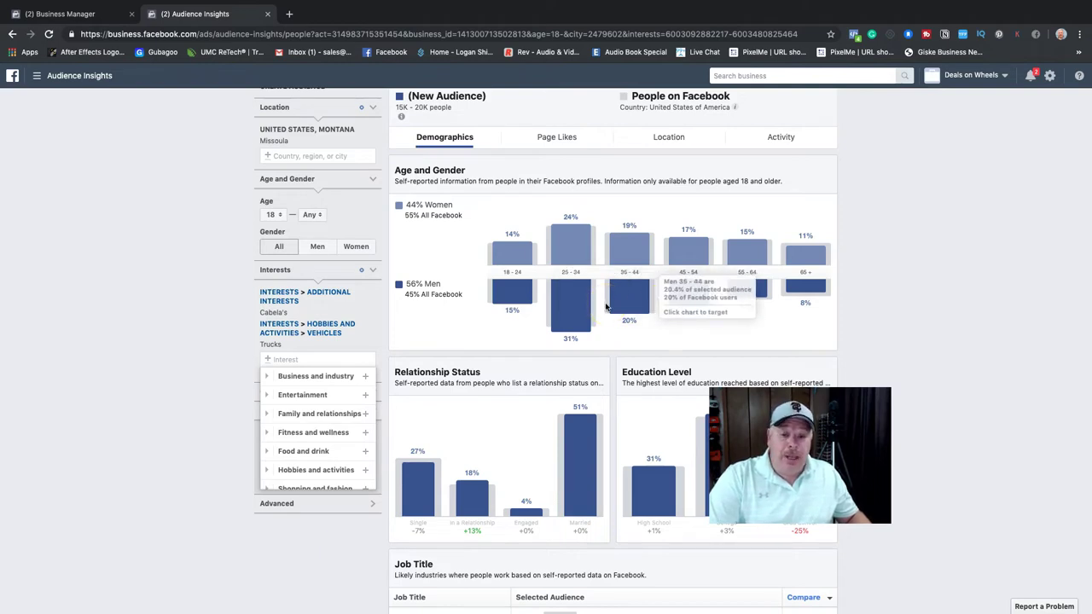
pyautogui.click(568, 250)
pyautogui.click(634, 238)
pyautogui.click(687, 250)
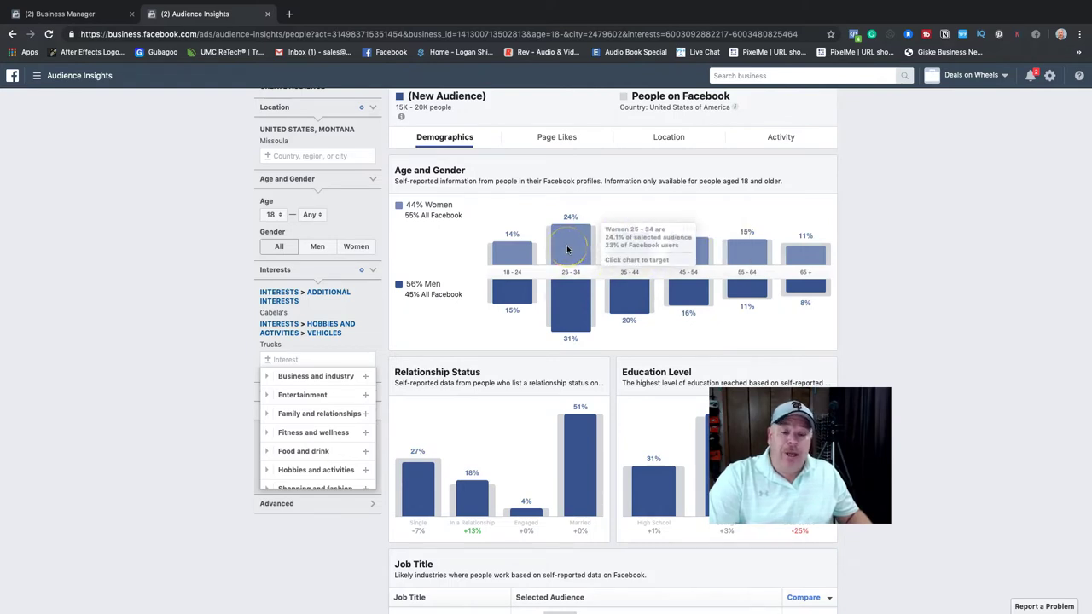
pyautogui.click(569, 285)
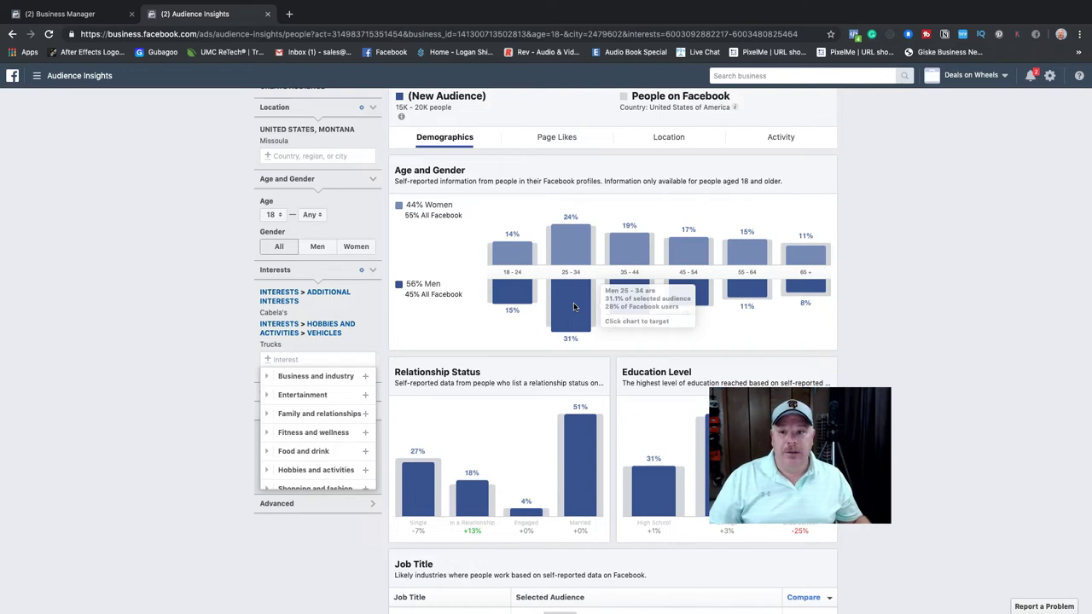
# Restrict the Missoula audience to men and examine their relationship status.
pyautogui.click(318, 247)
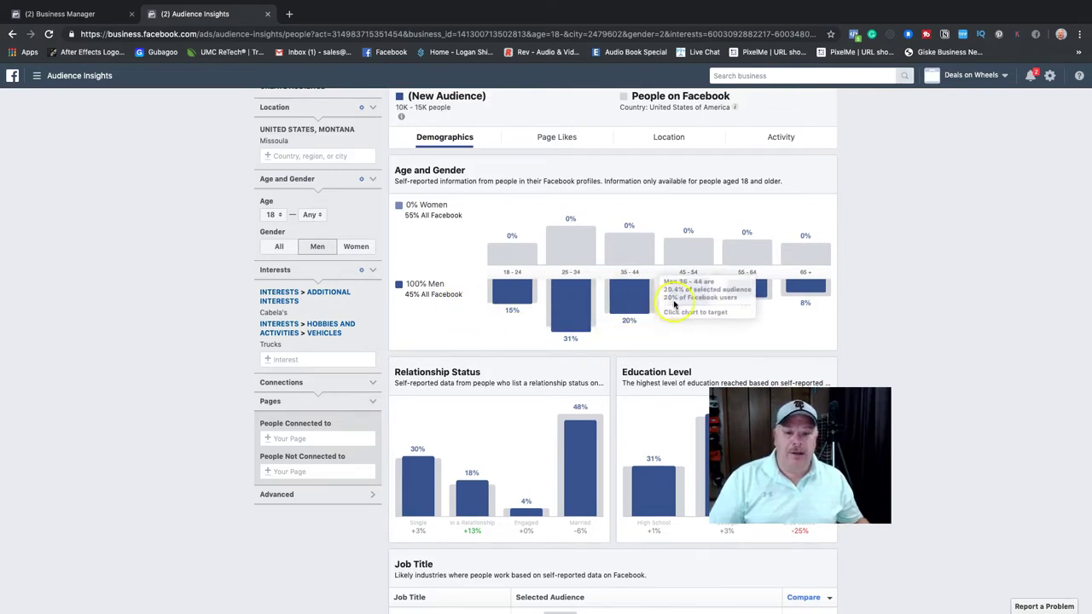
pyautogui.scroll(-2, 512, 408)
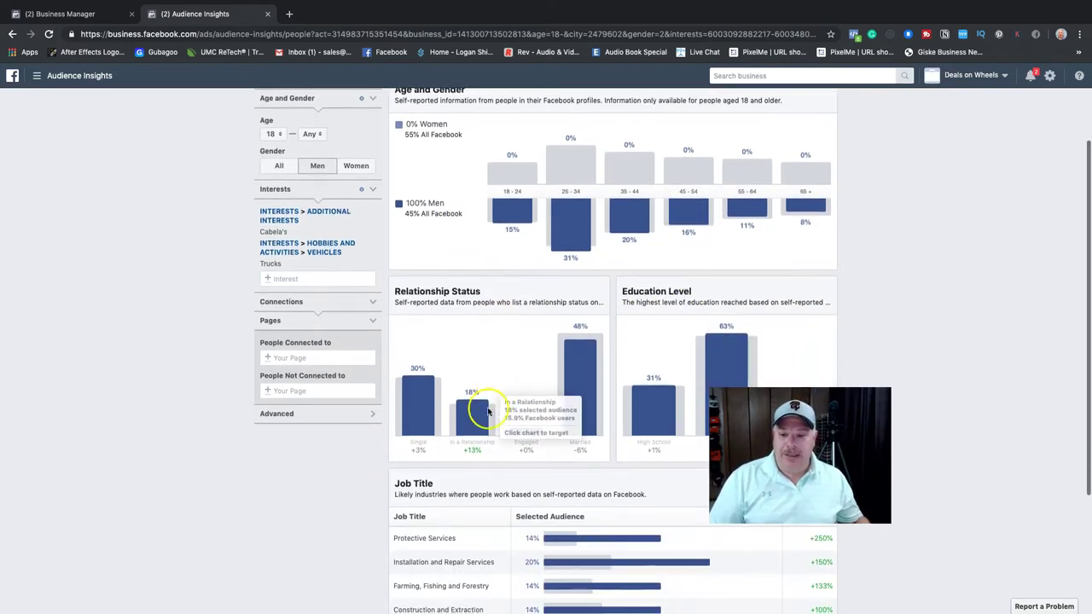
pyautogui.click(420, 401)
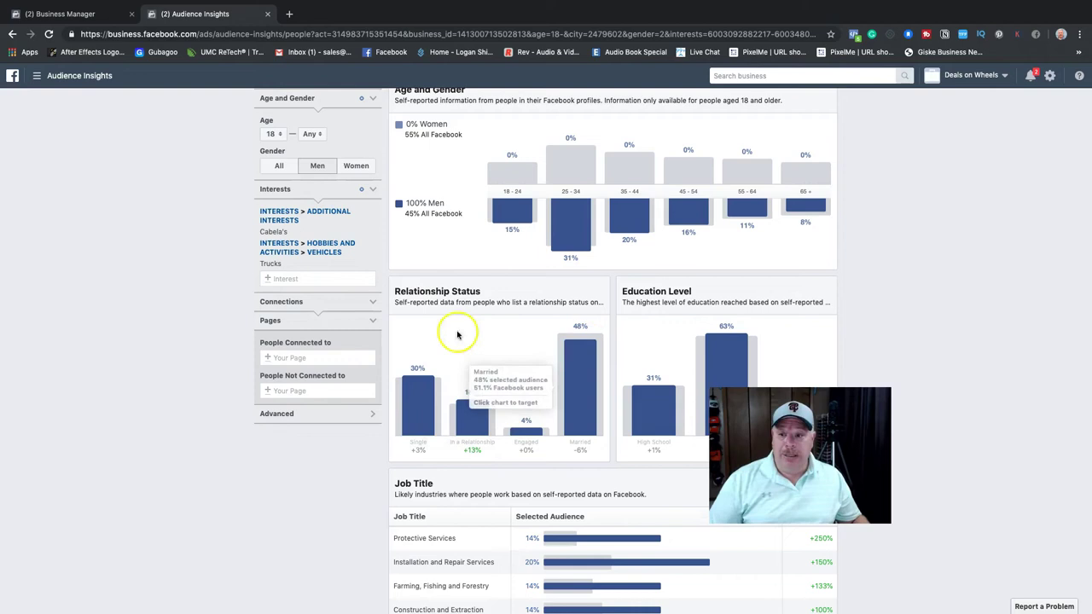
# Search the interests for "family" and add Family to the men's audience.
pyautogui.click(286, 279)
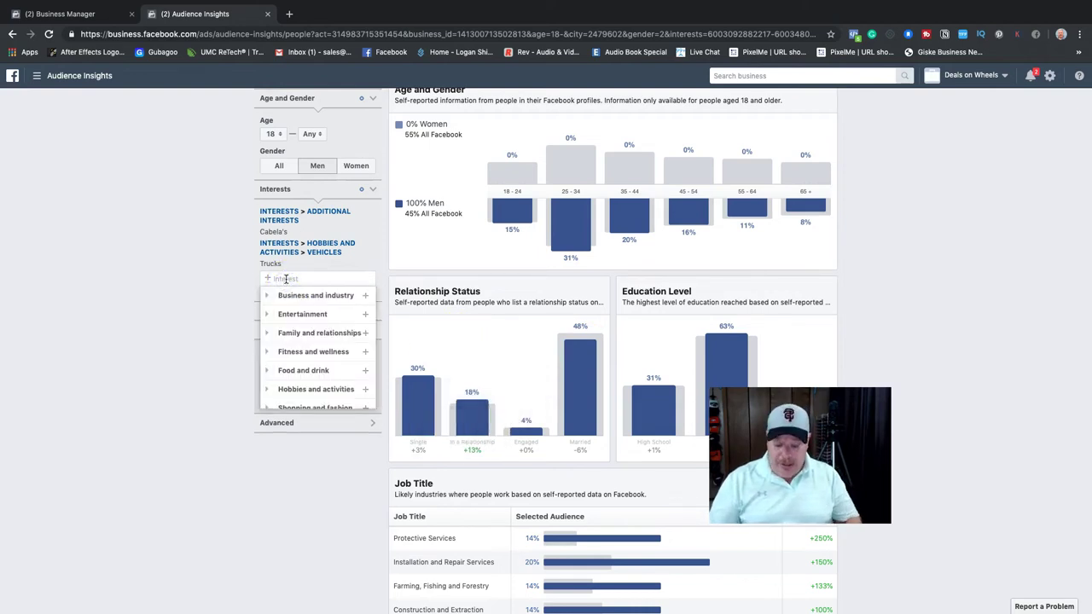
pyautogui.write('family')
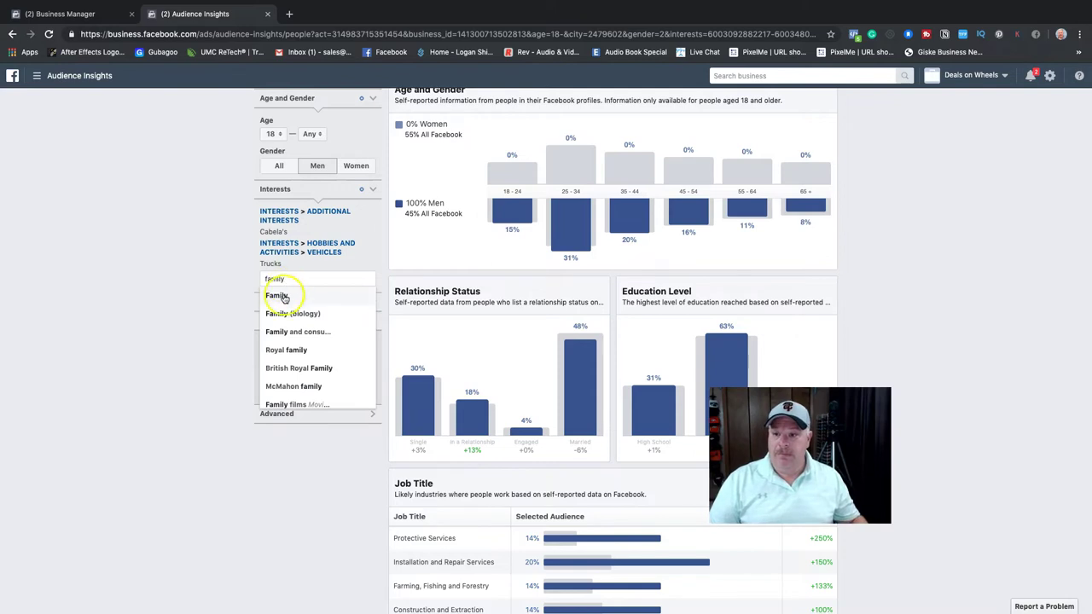
pyautogui.click(280, 295)
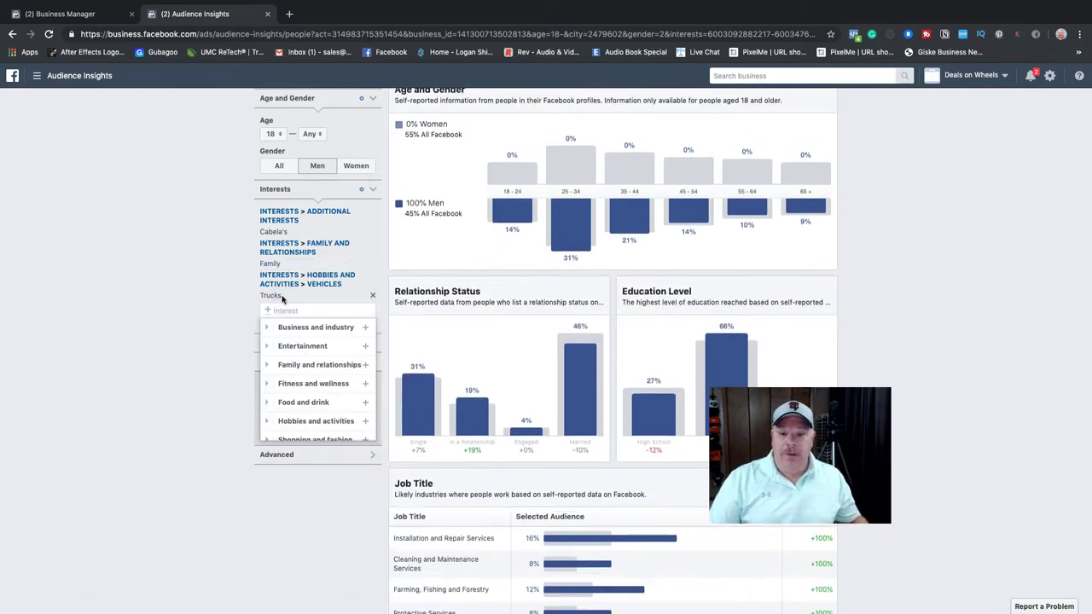
# Examine how adding Family affects the men's relationship status, job titles and age distribution.
pyautogui.moveTo(413, 402)
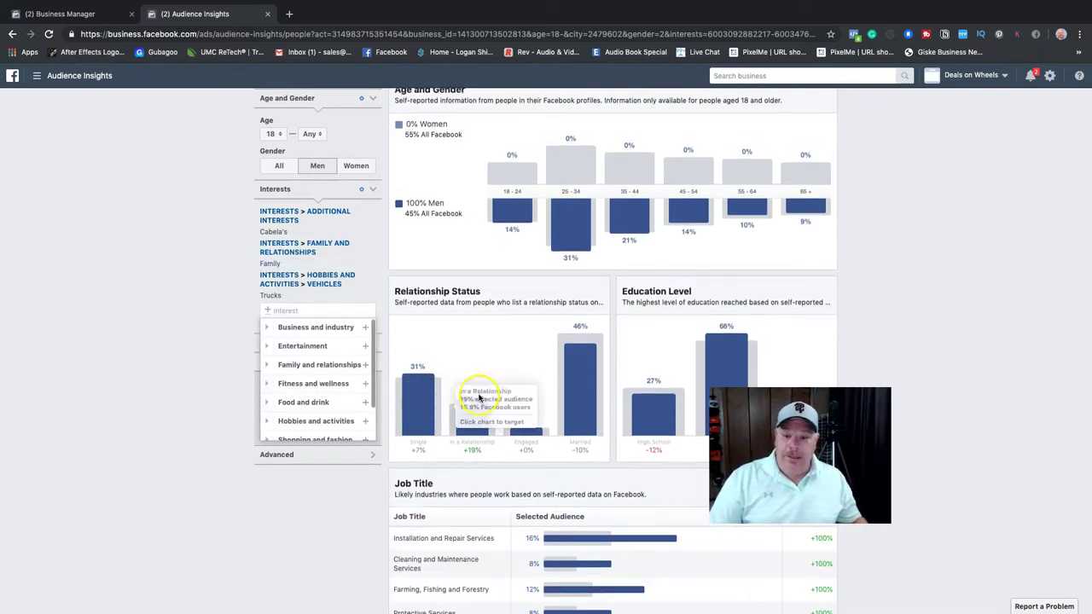
pyautogui.moveTo(504, 434)
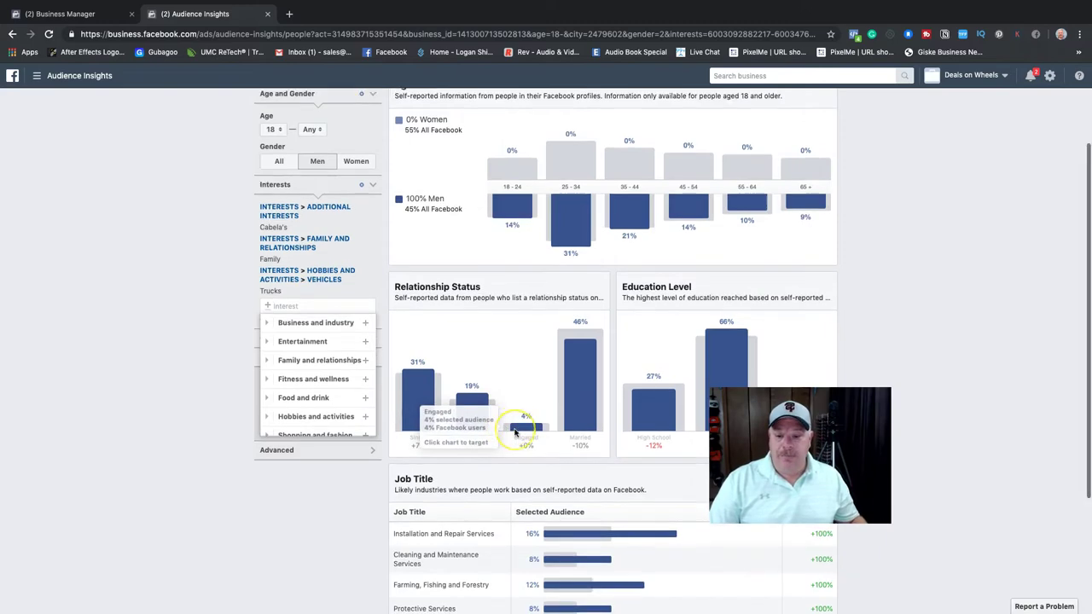
pyautogui.scroll(-3, 512, 433)
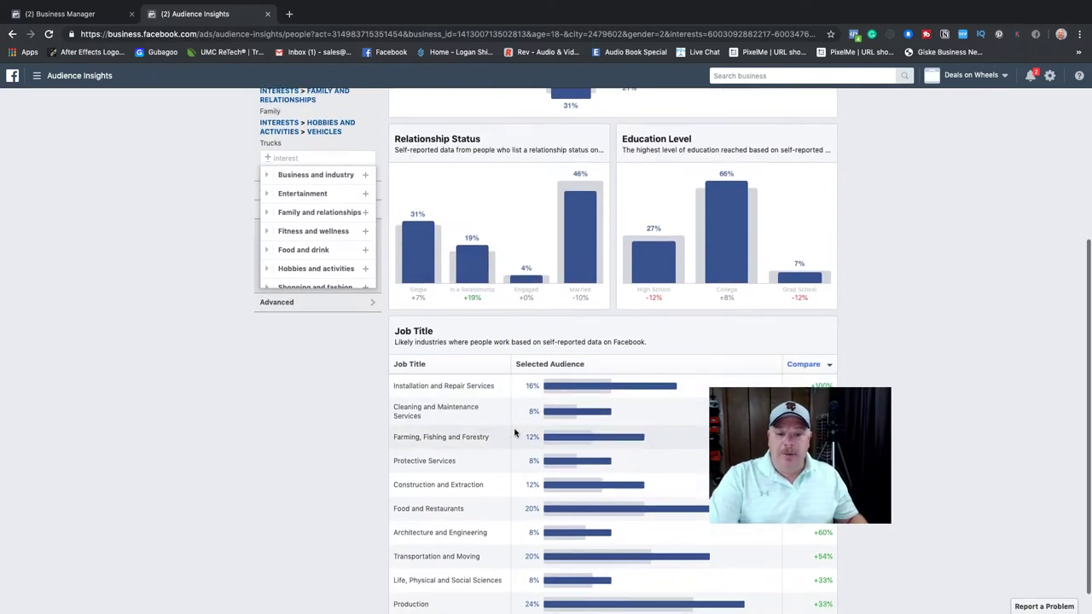
pyautogui.scroll(4, 515, 433)
pyautogui.scroll(1, 514, 433)
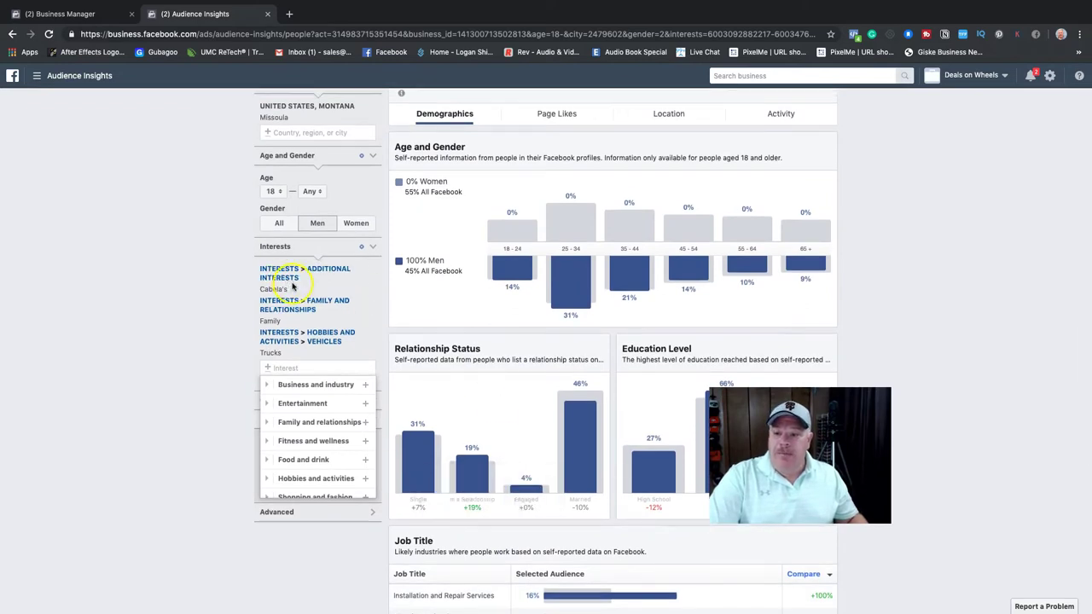
pyautogui.scroll(1, 470, 305)
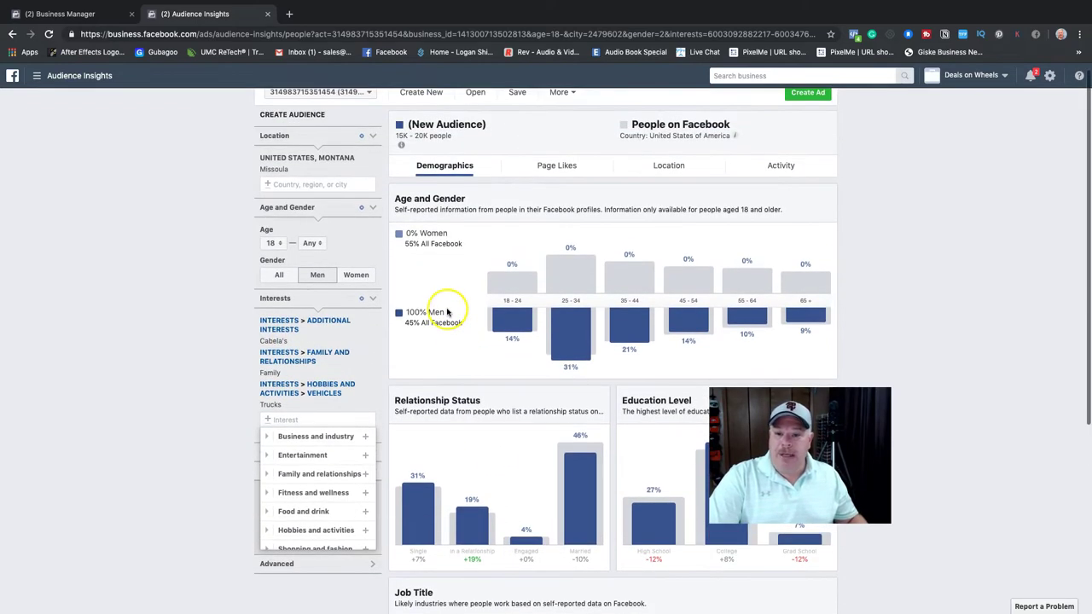
pyautogui.moveTo(566, 312)
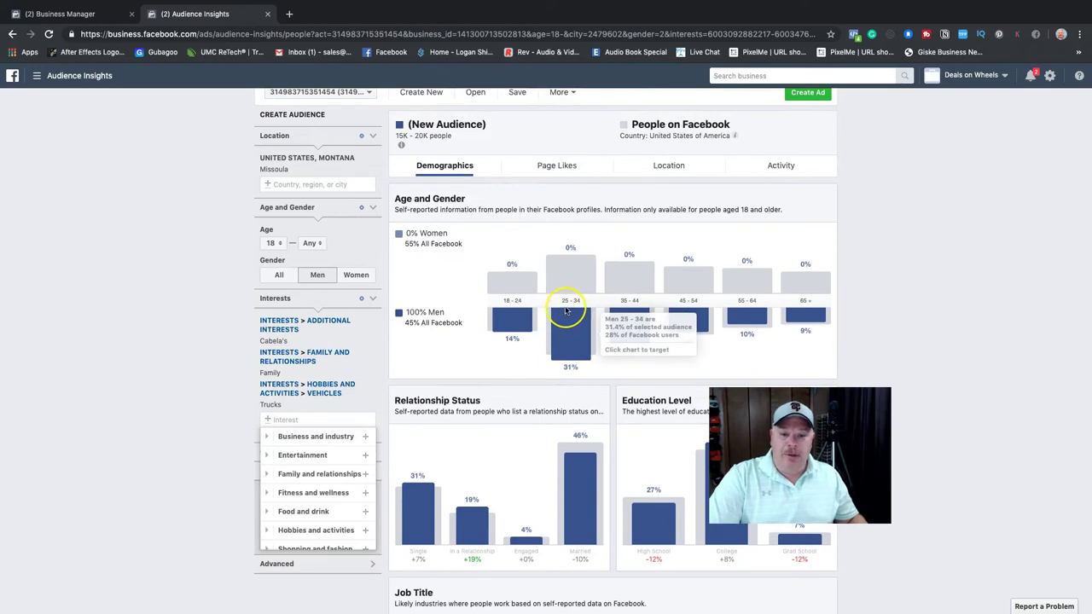
pyautogui.moveTo(661, 309)
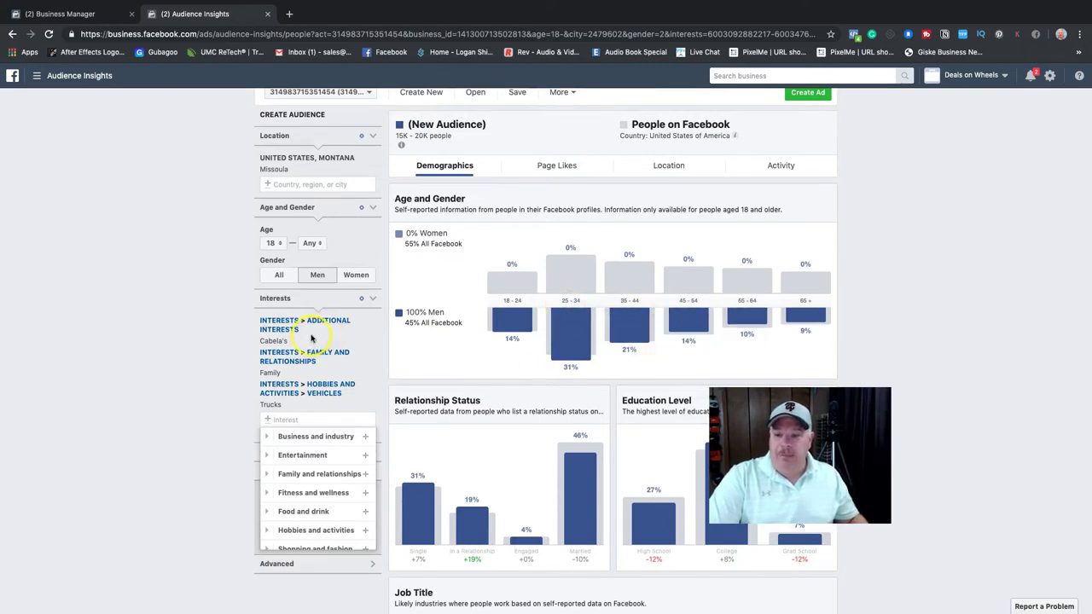
# Compare the men's relationship status and job title categories, and check the estimated size of the audience.
pyautogui.scroll(-1, 396, 405)
pyautogui.moveTo(470, 461)
pyautogui.scroll(-2, 471, 461)
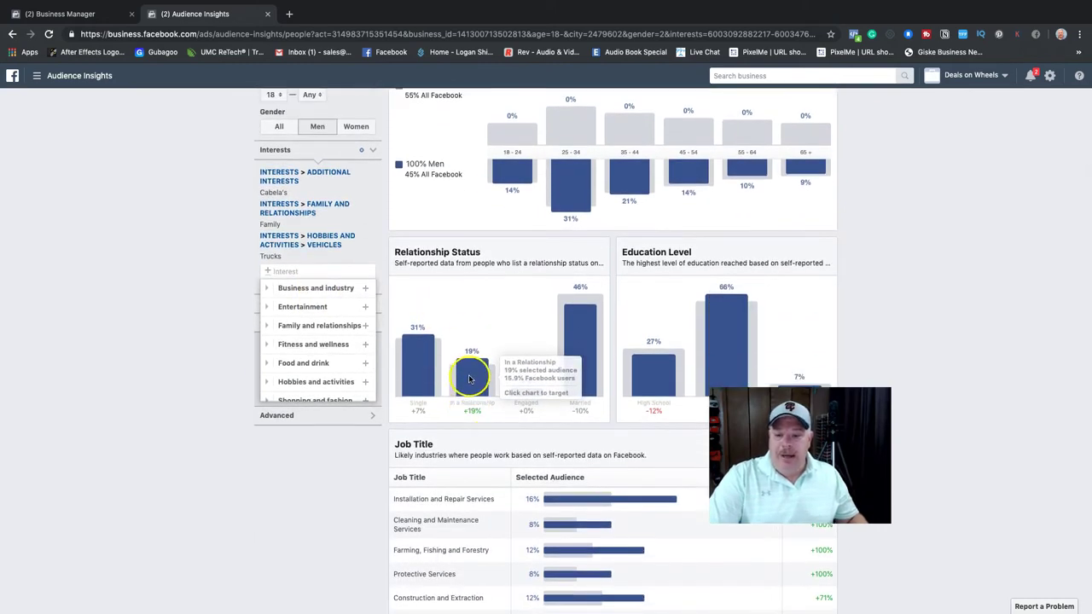
pyautogui.scroll(-2, 468, 378)
pyautogui.scroll(-1, 492, 384)
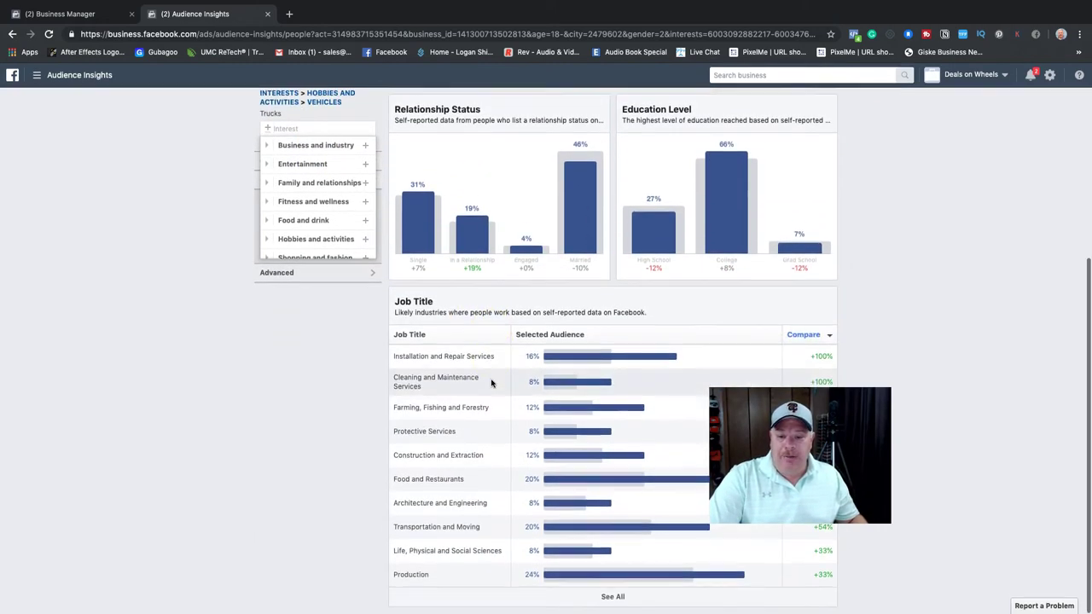
pyautogui.click(516, 345)
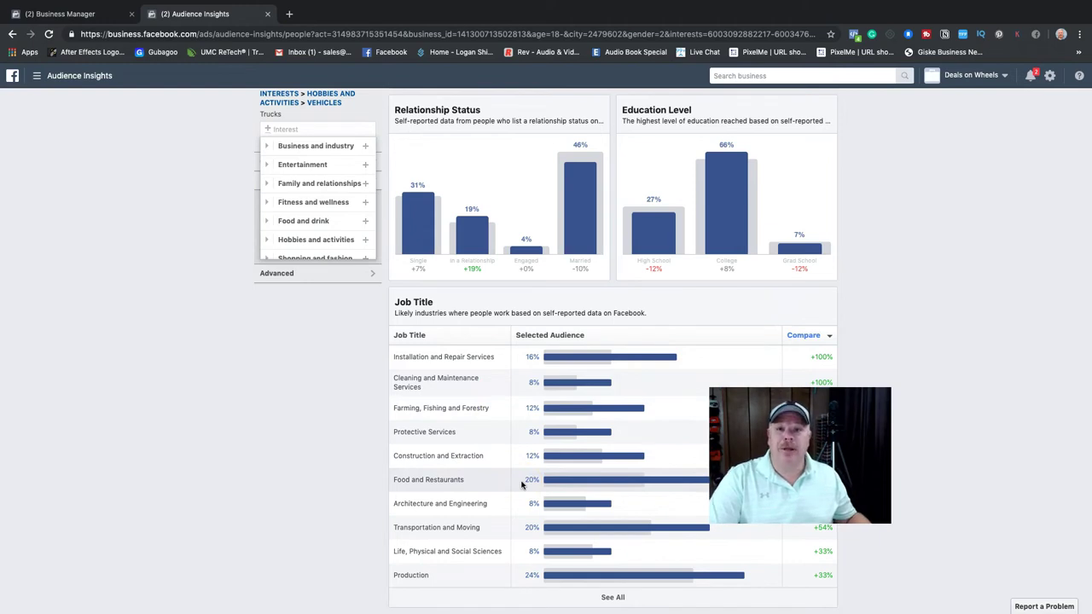
pyautogui.click(485, 484)
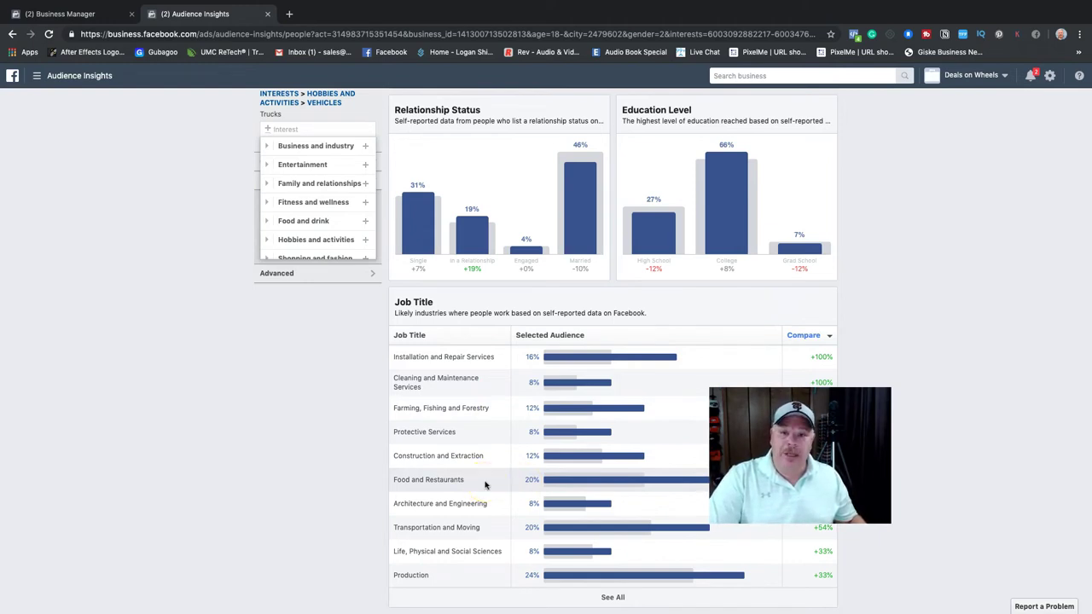
pyautogui.scroll(3, 485, 484)
pyautogui.scroll(1, 485, 485)
pyautogui.click(416, 147)
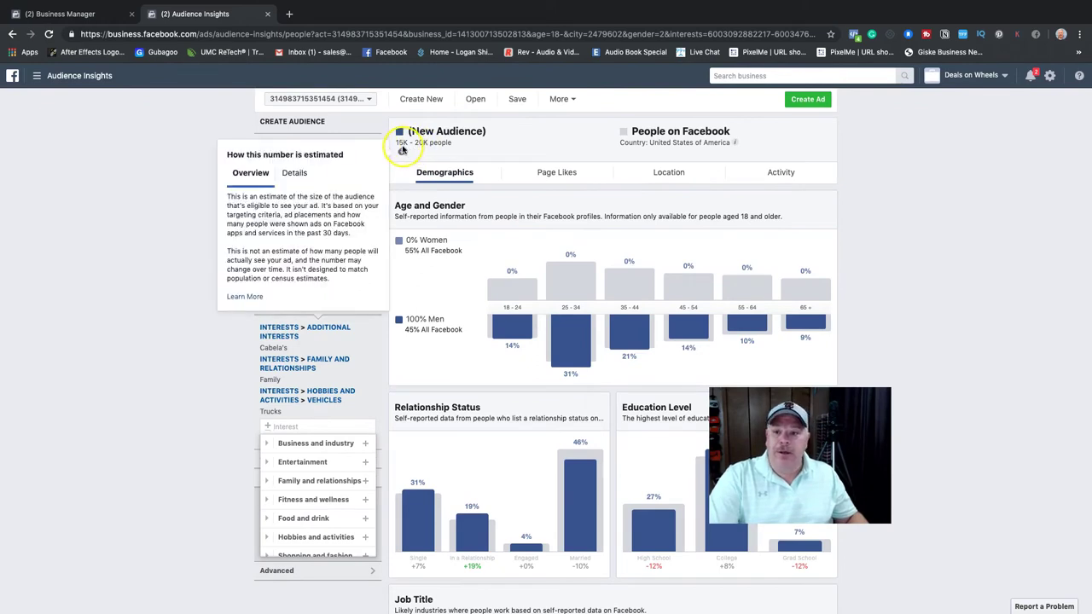
pyautogui.click(420, 144)
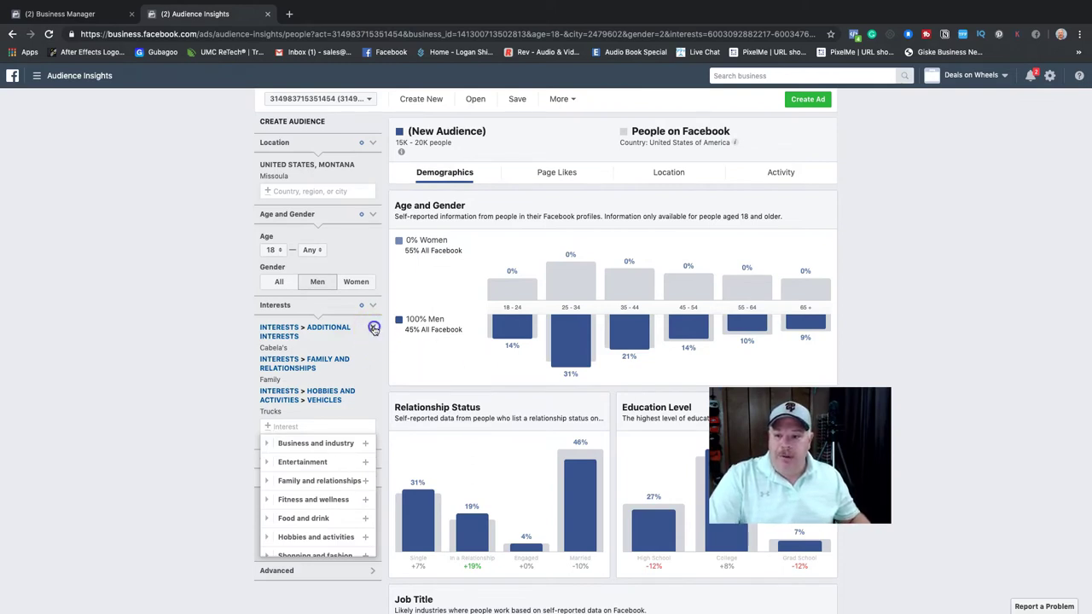
# Remove the Cabela's, Family and Trucks interests from the men's audience and close the interest suggestions.
pyautogui.click(374, 329)
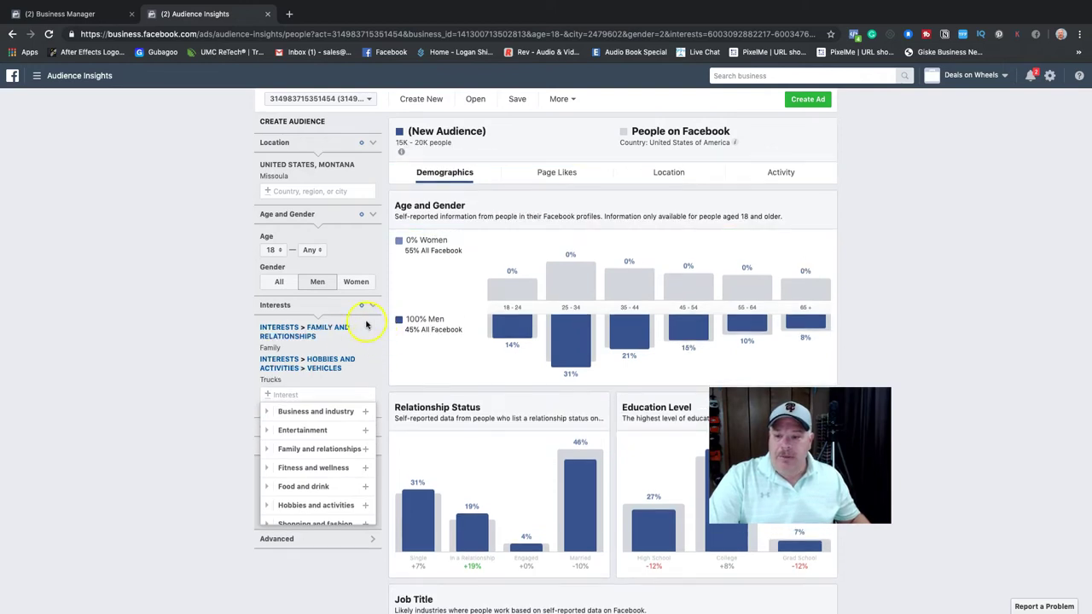
pyautogui.click(372, 329)
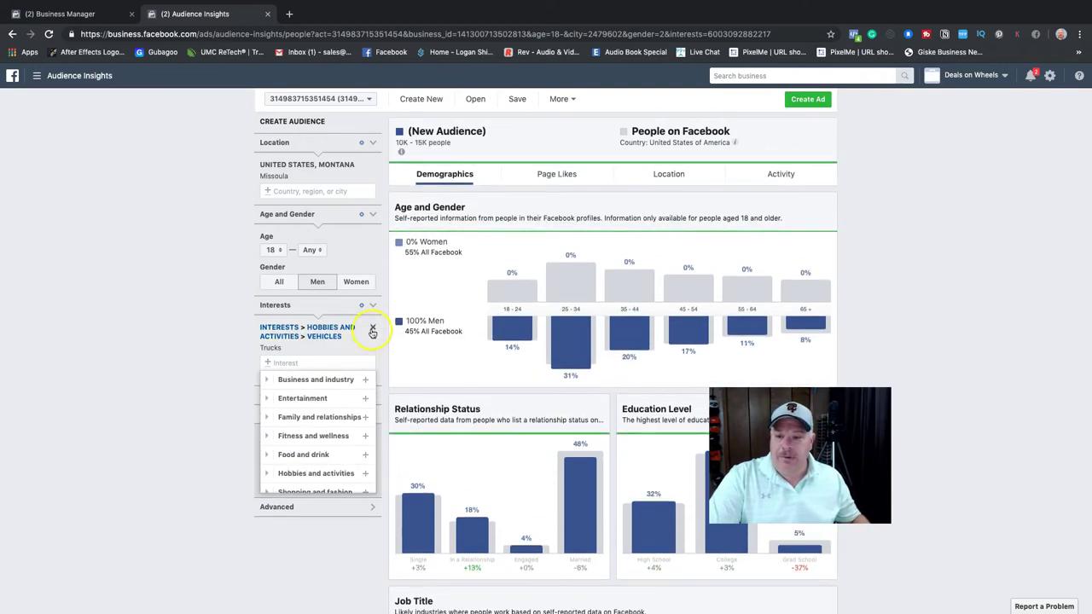
pyautogui.click(372, 329)
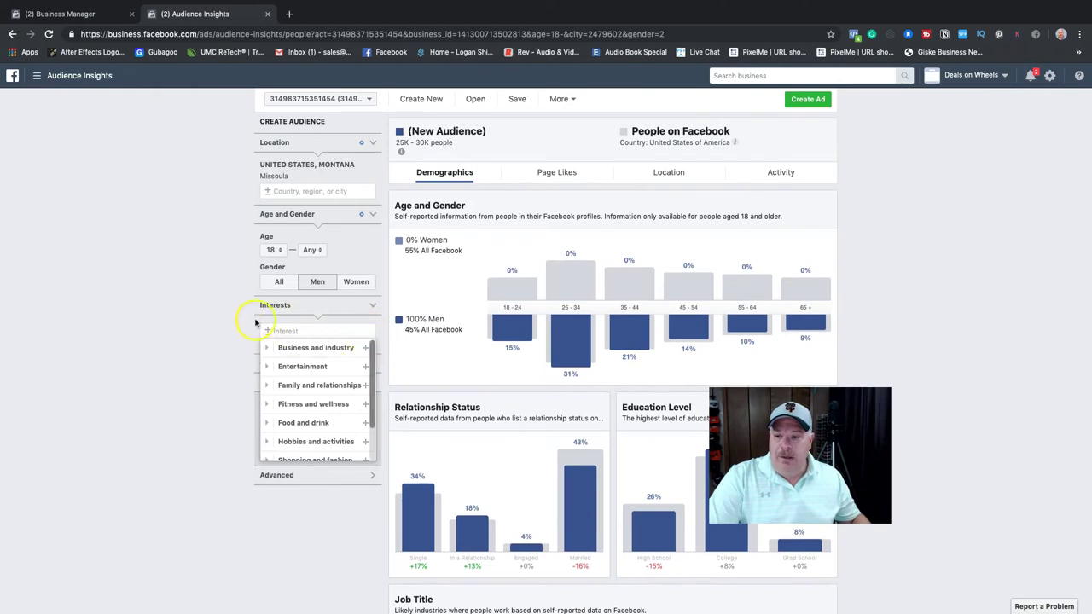
pyautogui.click(244, 324)
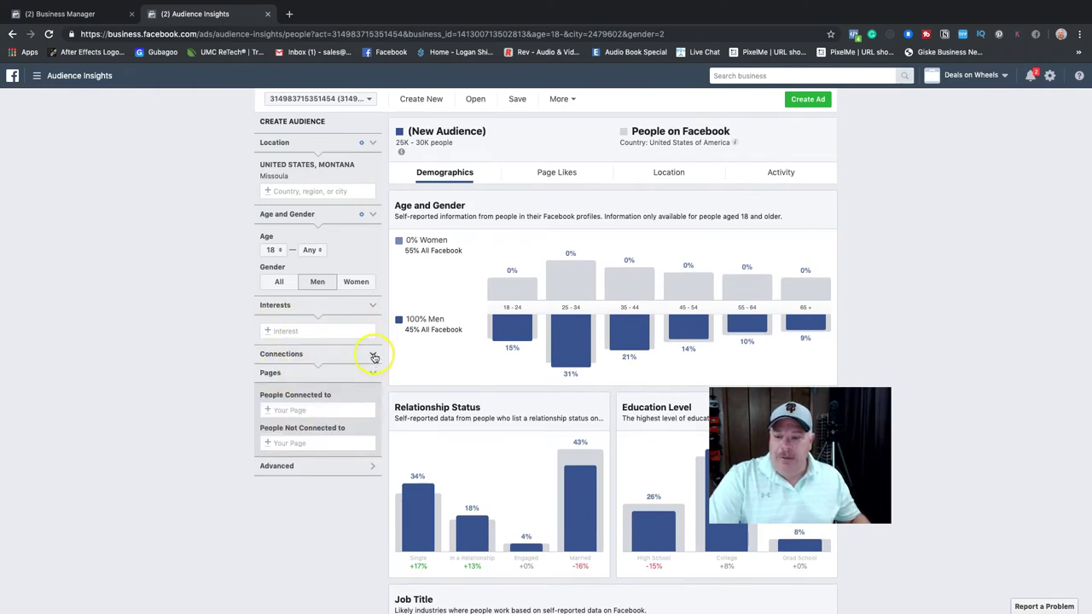
# Browse the Page and Place options for connected people and limit the men's audience to those connected to the Deals On Wheels place.
pyautogui.click(373, 354)
pyautogui.click(373, 355)
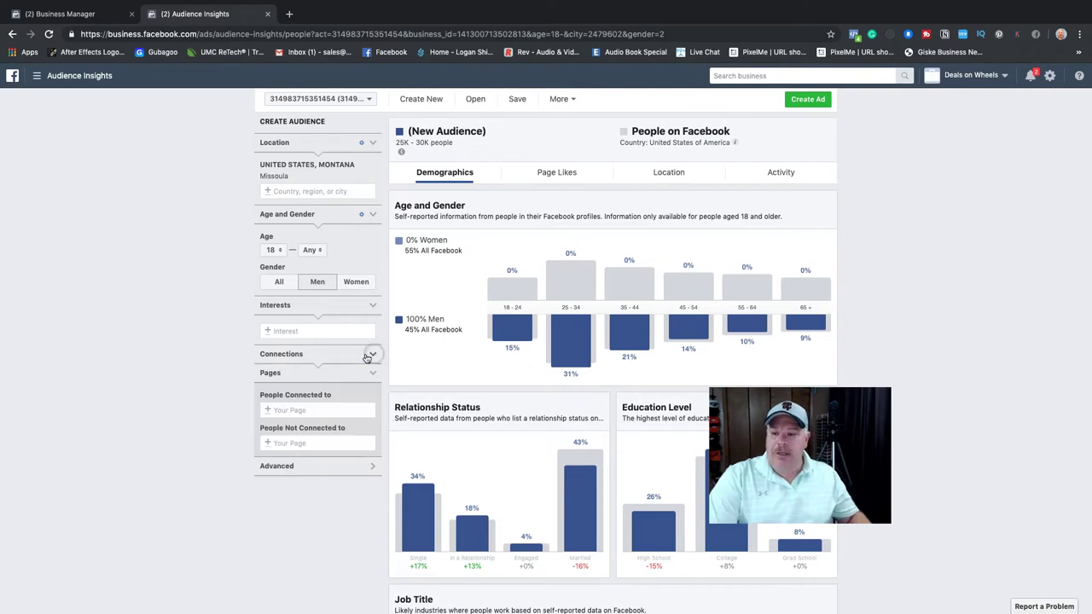
pyautogui.click(282, 410)
pyautogui.scroll(-3, 333, 502)
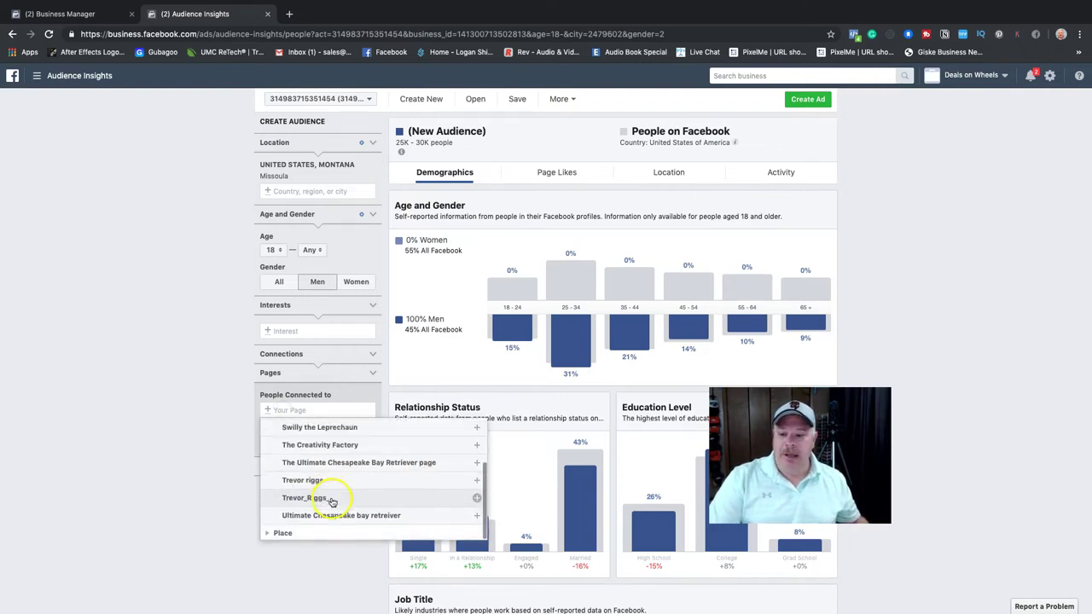
pyautogui.scroll(2, 386, 483)
pyautogui.scroll(1, 384, 486)
pyautogui.scroll(-3, 385, 485)
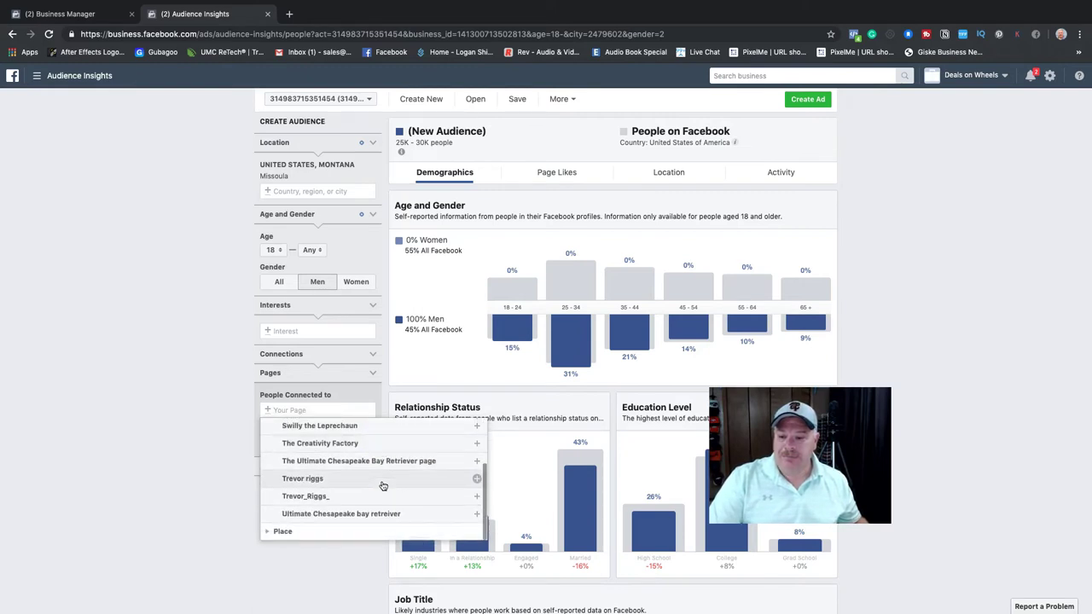
pyautogui.click(278, 531)
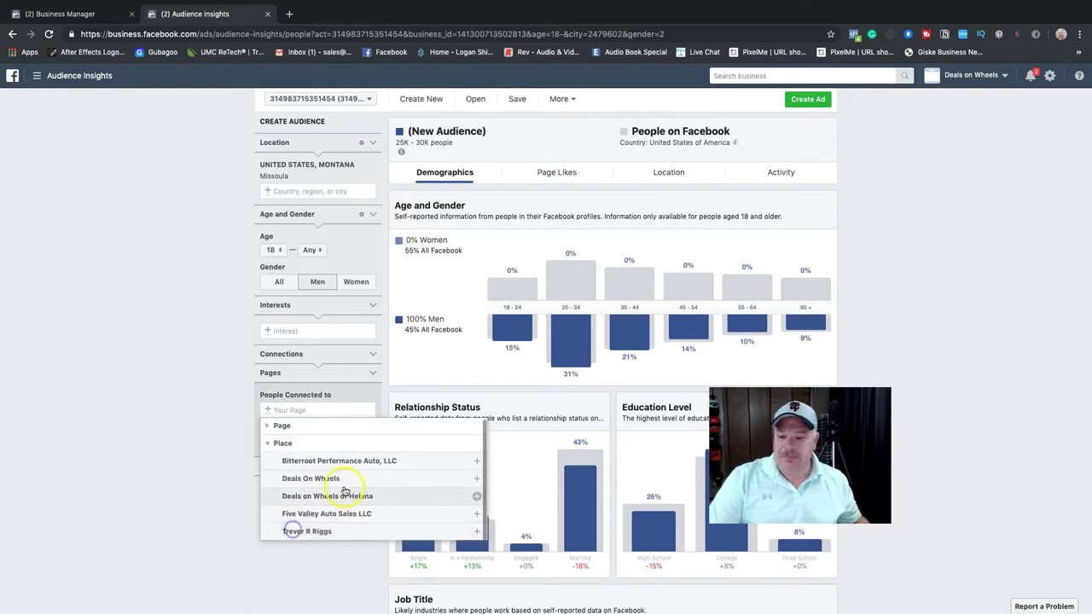
pyautogui.click(309, 478)
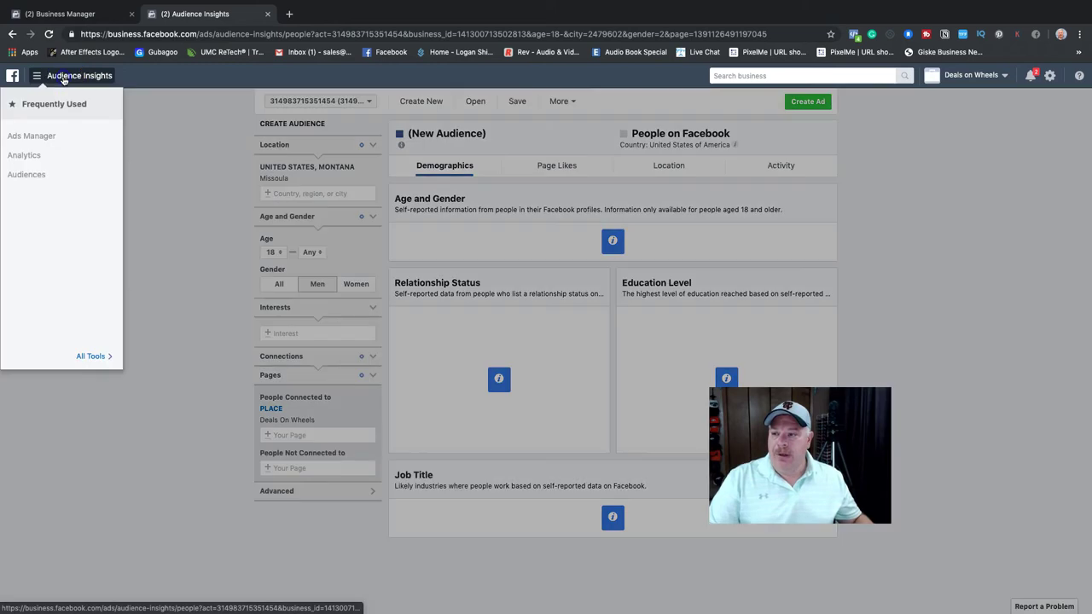
# Switch from Audience Insights to Ads Manager, leaving the current audience unsaved.
pyautogui.moveTo(61, 80)
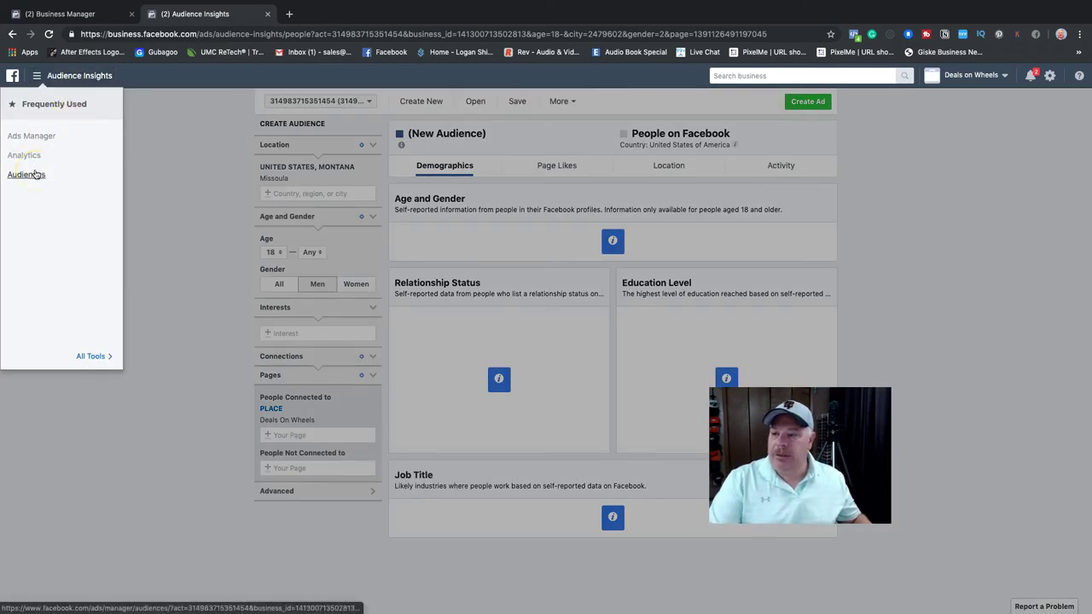
pyautogui.click(91, 357)
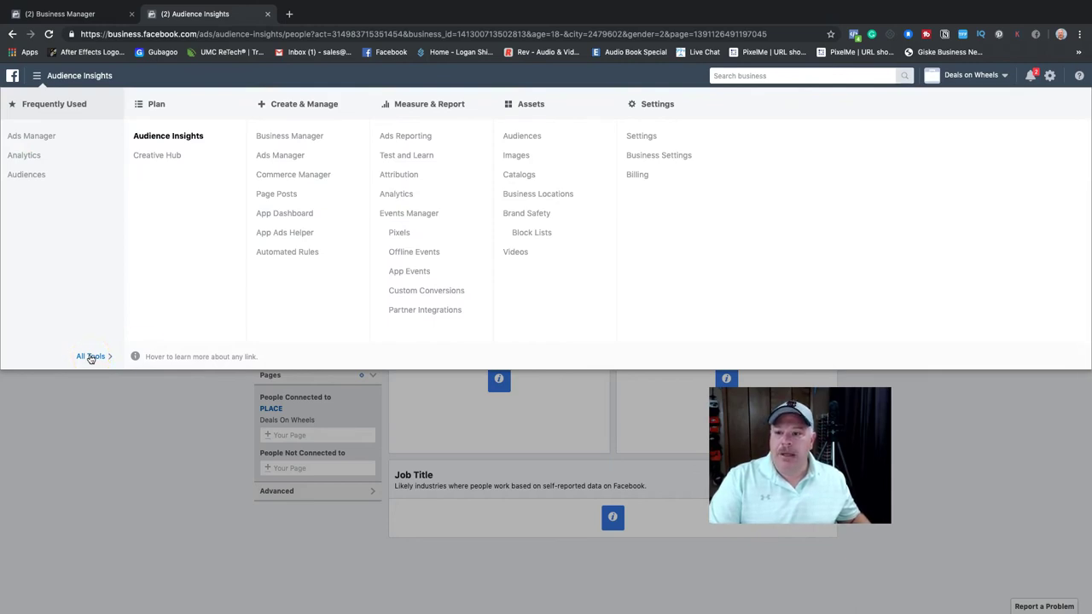
pyautogui.click(280, 158)
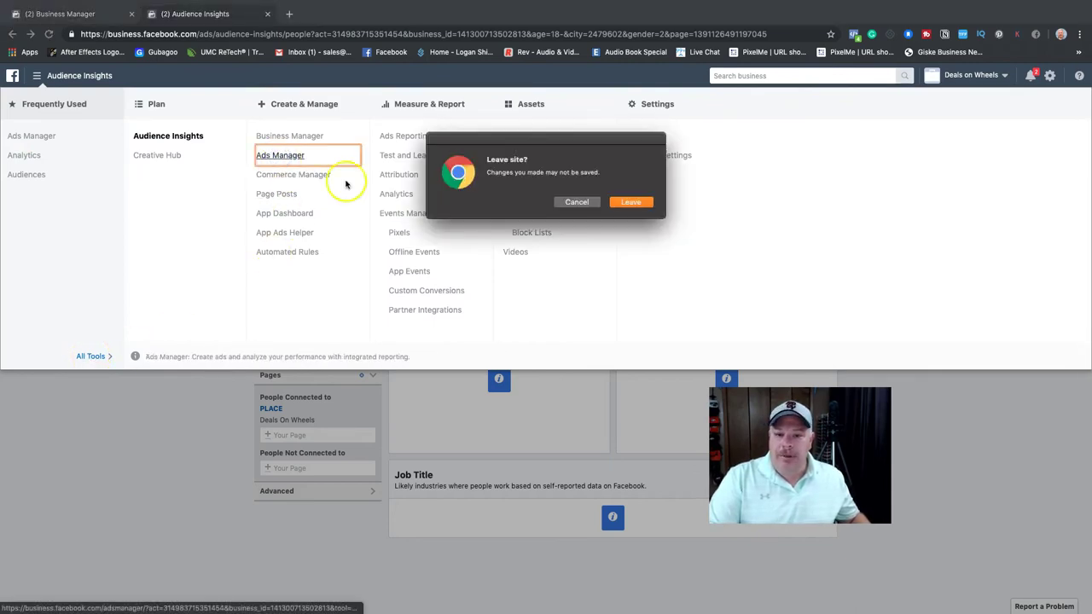
pyautogui.click(614, 203)
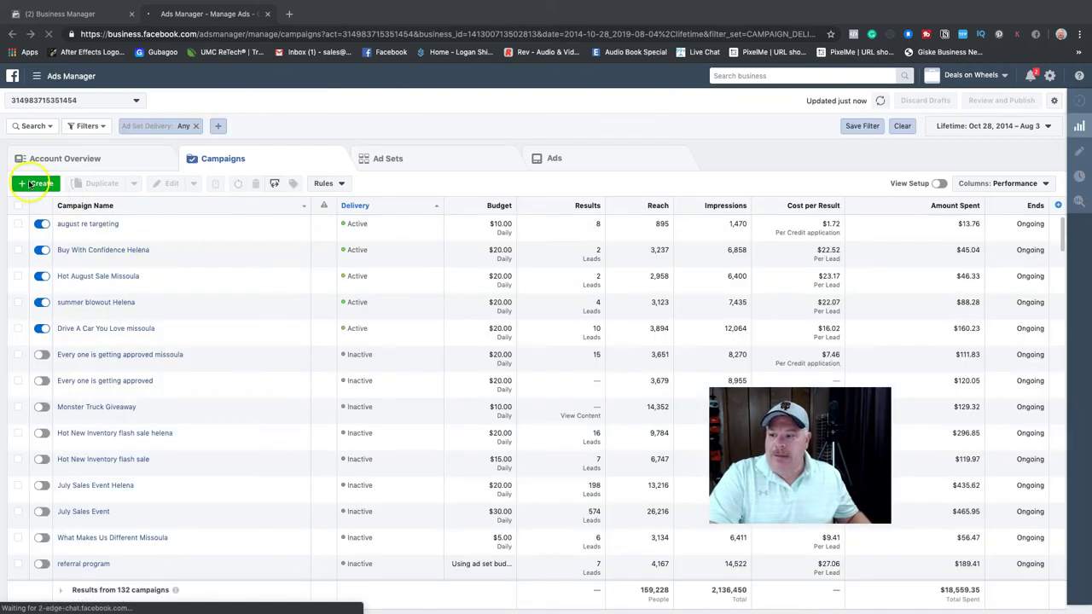
# Start a new campaign over instead of resuming the draft, choose the Engagement objective and continue to the ad set.
pyautogui.click(31, 183)
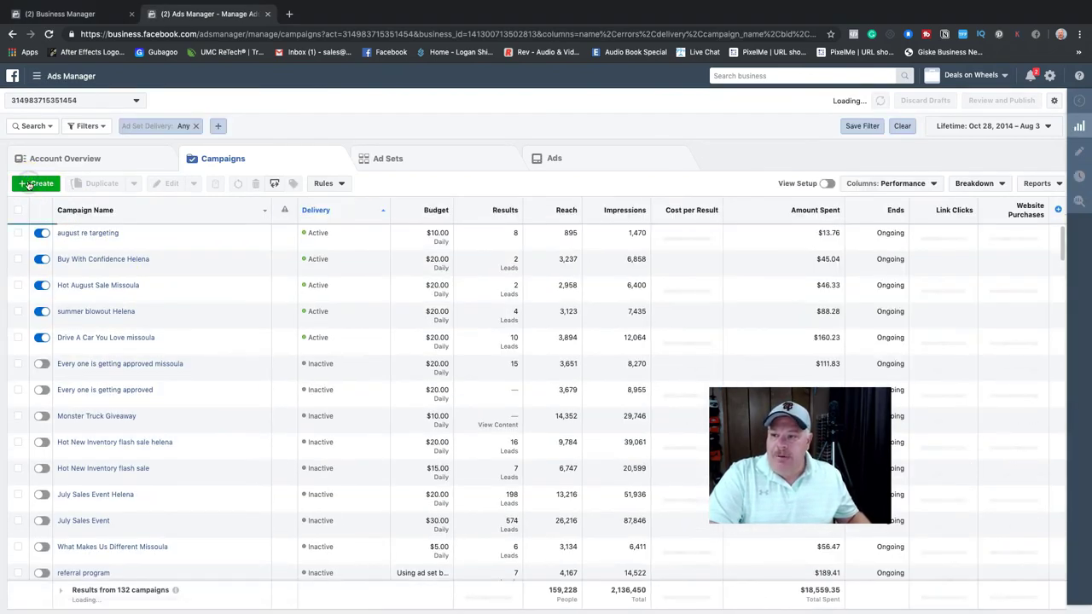
pyautogui.click(47, 187)
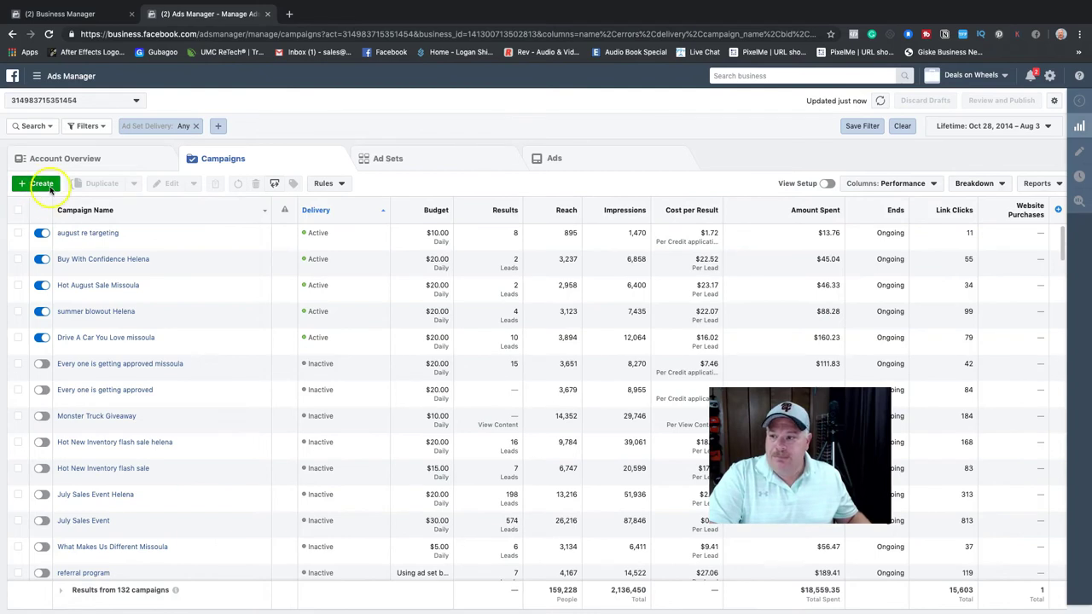
pyautogui.click(37, 186)
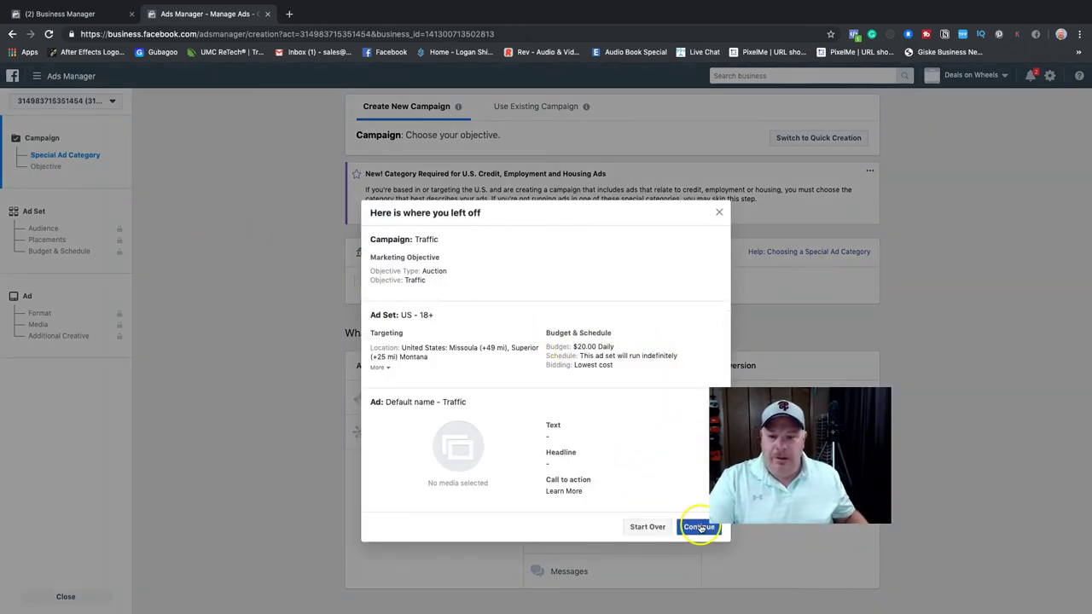
pyautogui.click(649, 526)
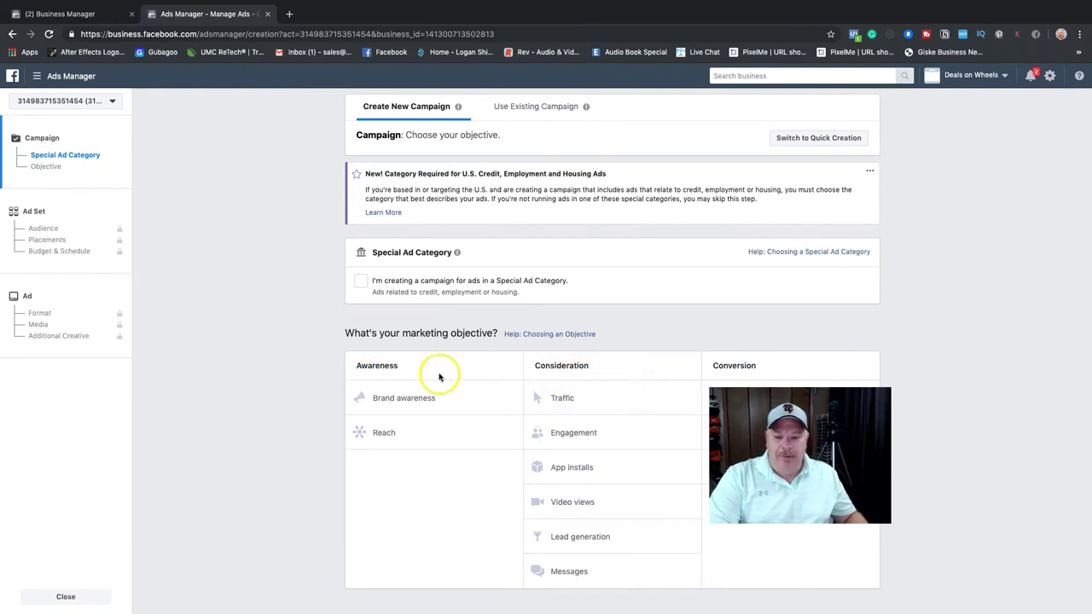
pyautogui.click(598, 434)
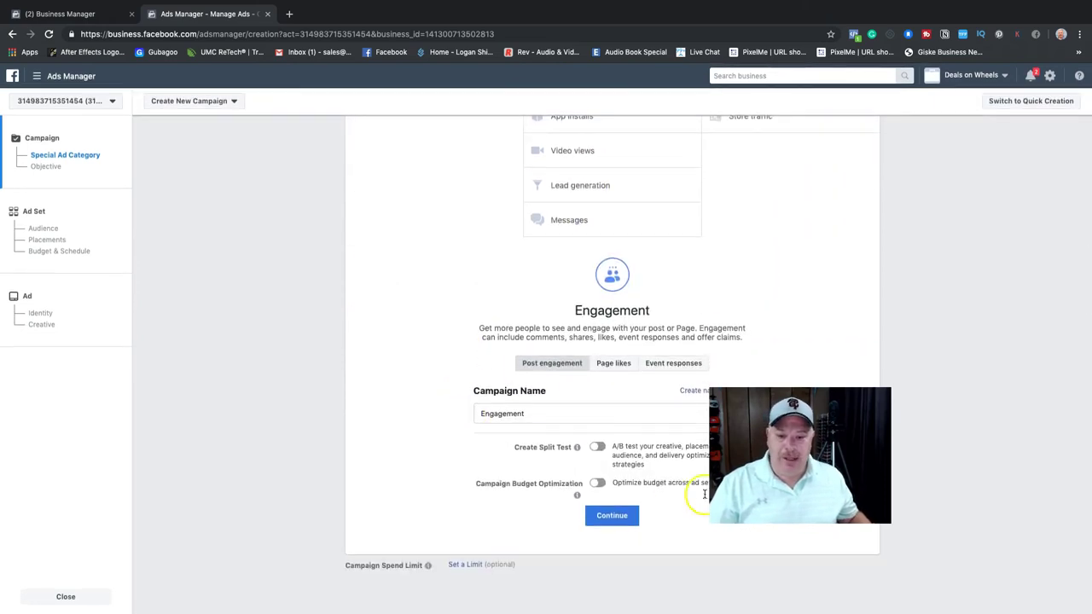
pyautogui.click(612, 516)
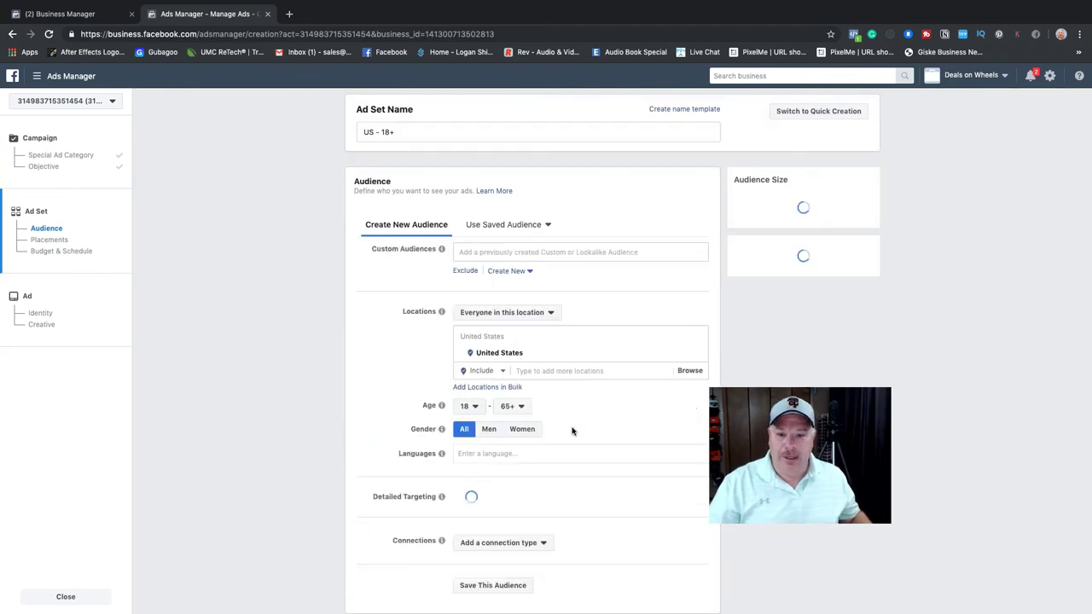
# Set the ad set's location to the city of Missoula, Montana, in place of the United States.
pyautogui.moveTo(409, 324)
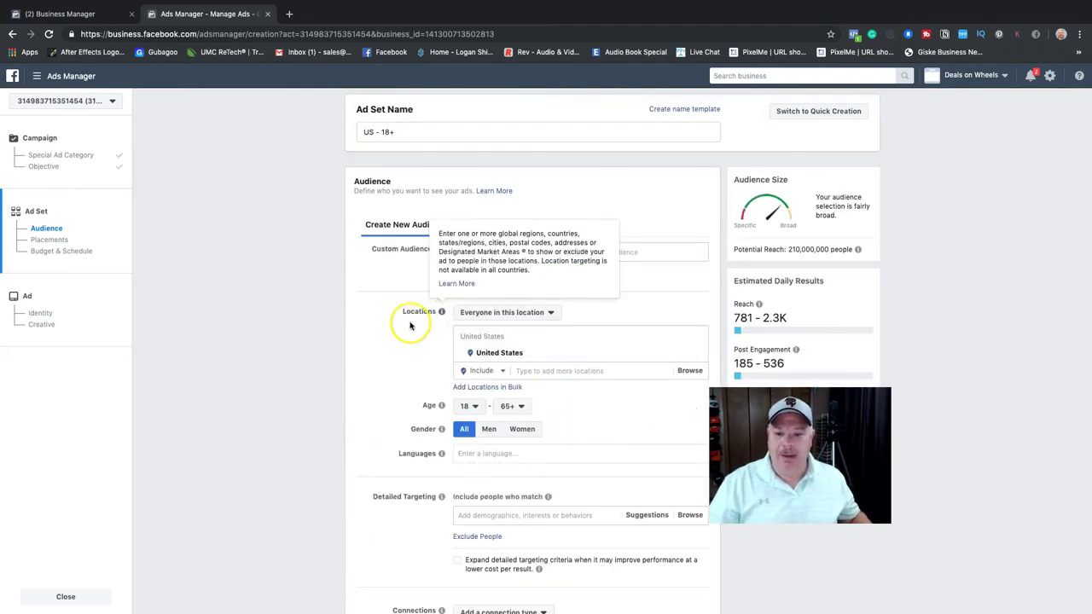
pyautogui.scroll(-1, 427, 333)
pyautogui.click(529, 312)
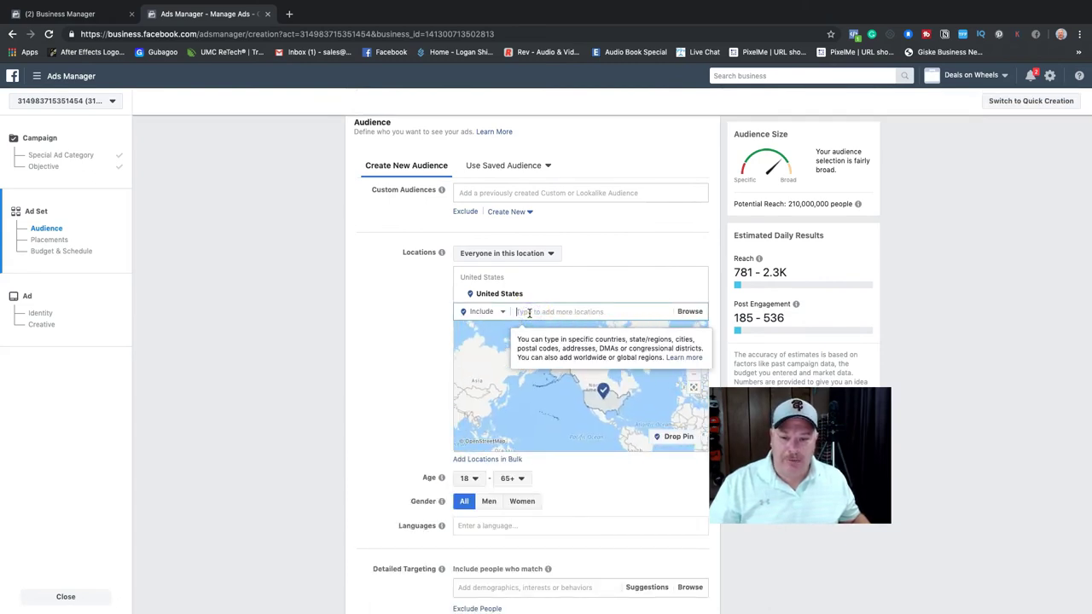
pyautogui.write('missoula')
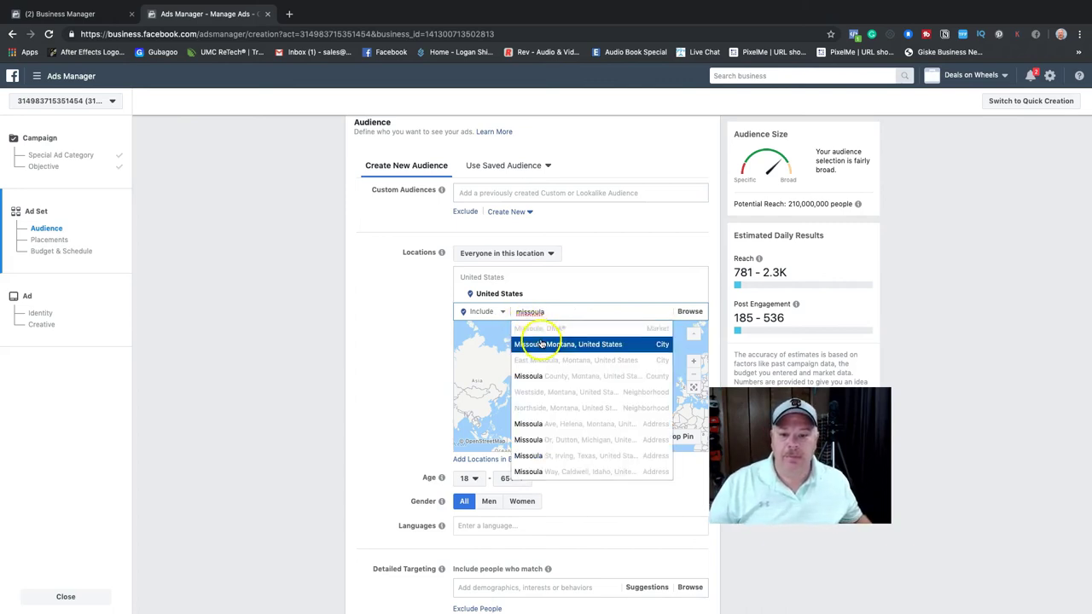
pyautogui.click(529, 344)
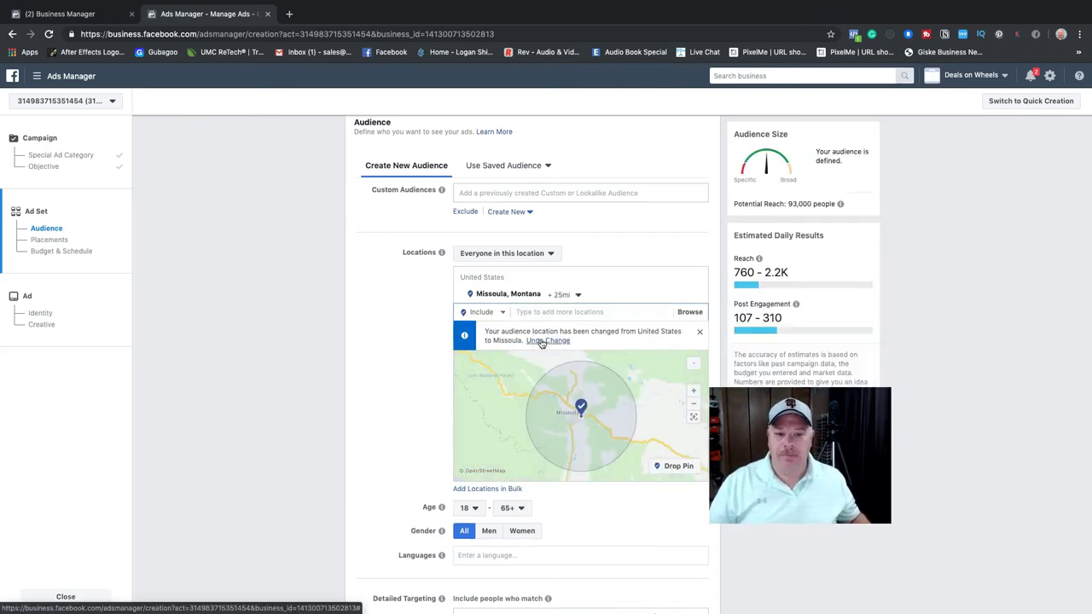
pyautogui.click(412, 343)
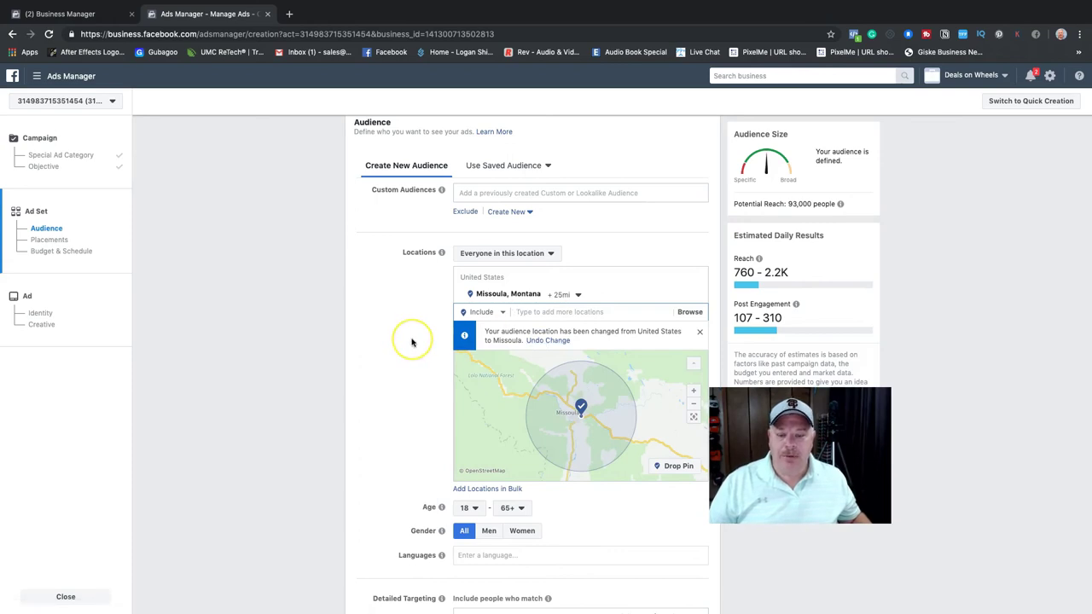
pyautogui.scroll(-1, 412, 342)
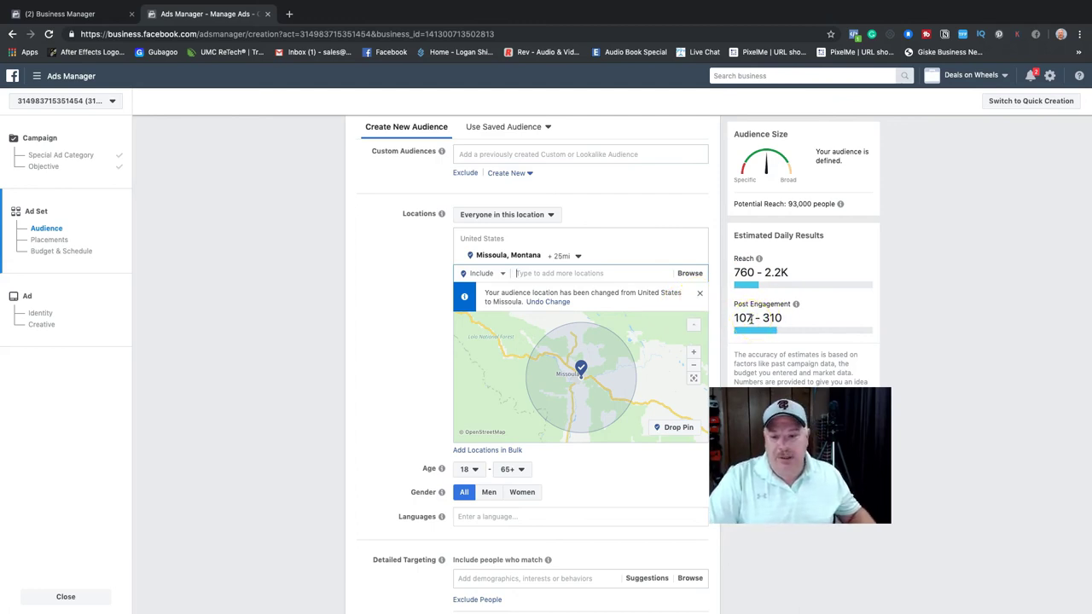
# Set the ad set's age range to 22 to 54.
pyautogui.click(474, 470)
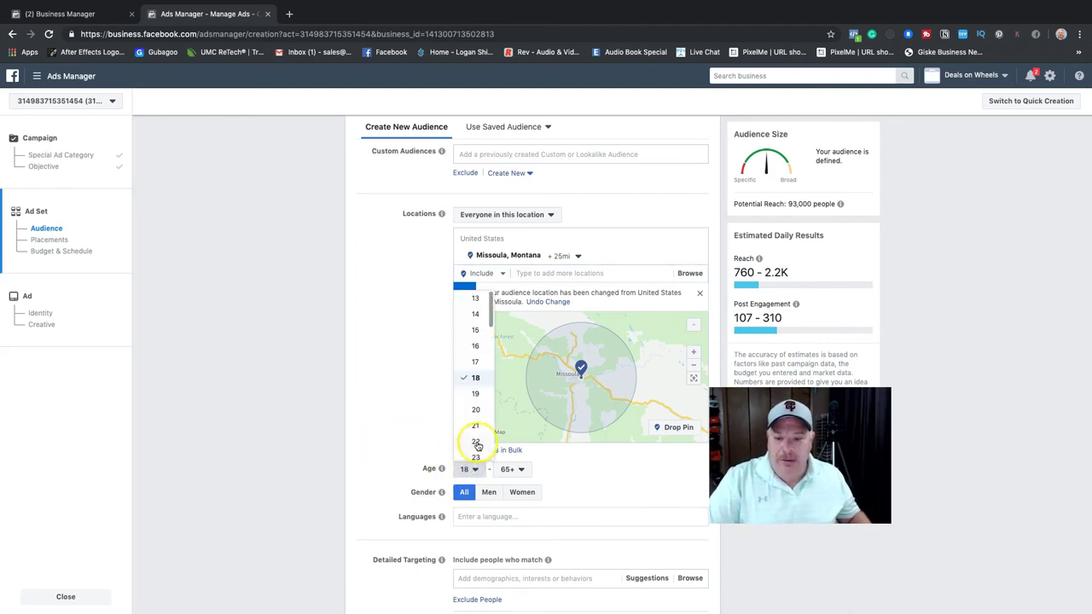
pyautogui.click(475, 441)
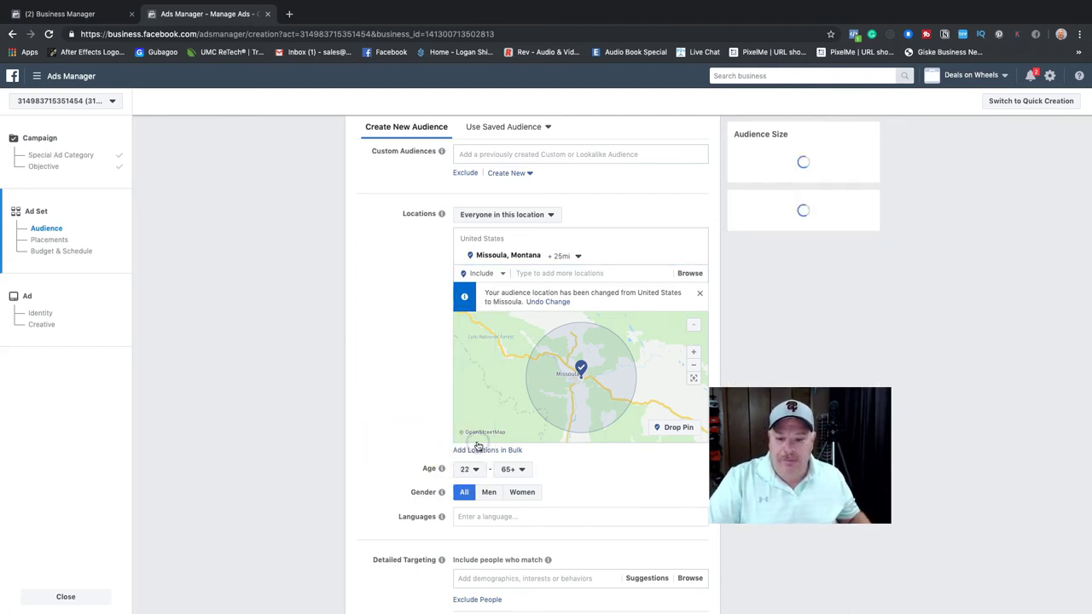
pyautogui.click(518, 470)
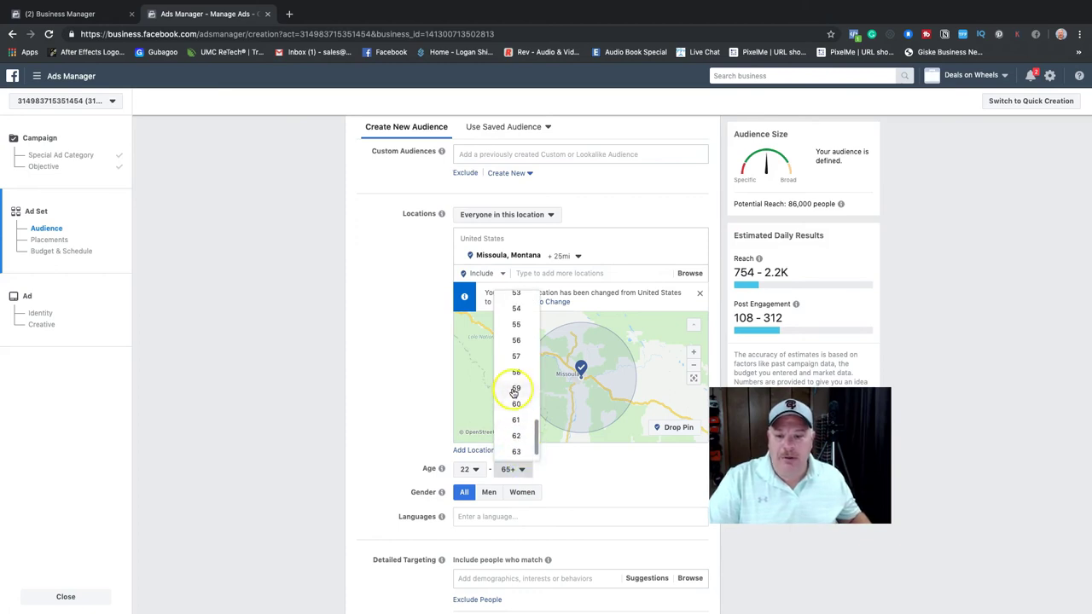
pyautogui.scroll(2, 517, 324)
pyautogui.click(517, 322)
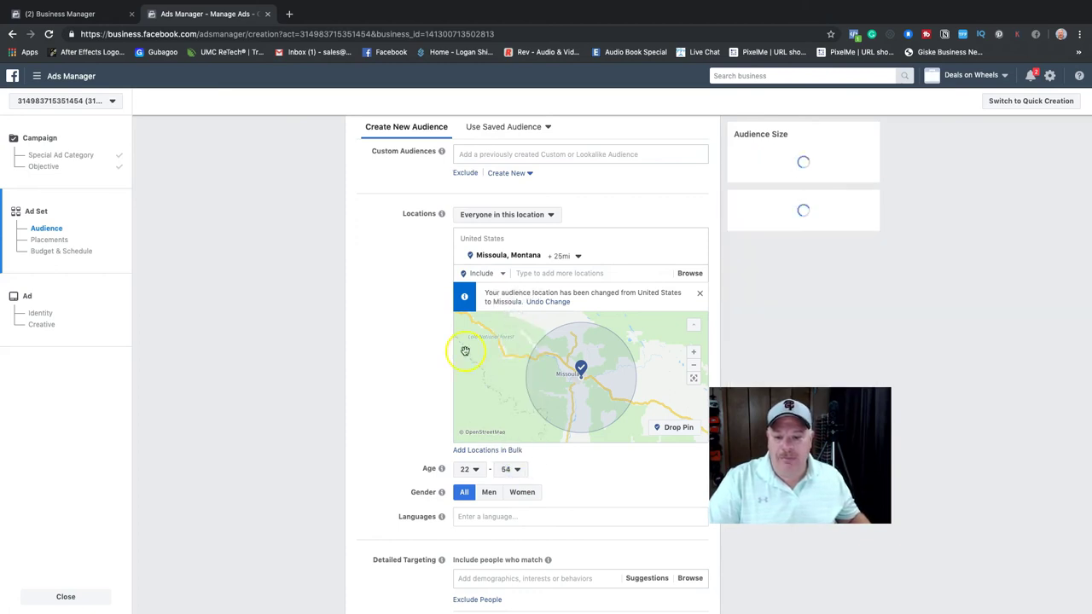
# Search the detailed targeting for "trucks" and add the Trucks interest from the Vehicles category.
pyautogui.scroll(-3, 415, 446)
pyautogui.scroll(-2, 415, 444)
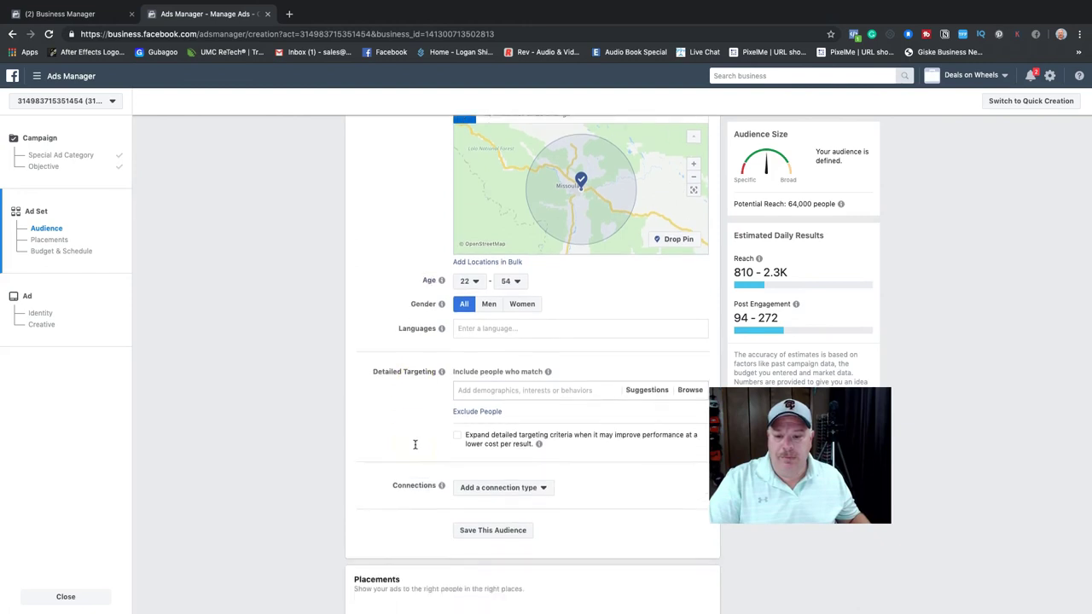
pyautogui.click(508, 371)
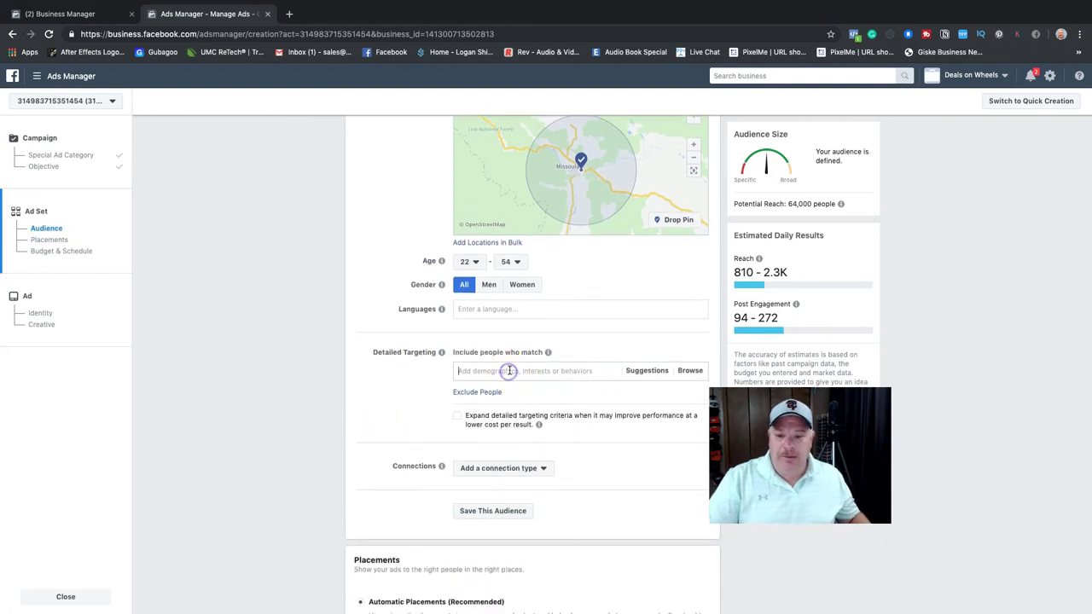
pyautogui.write('t')
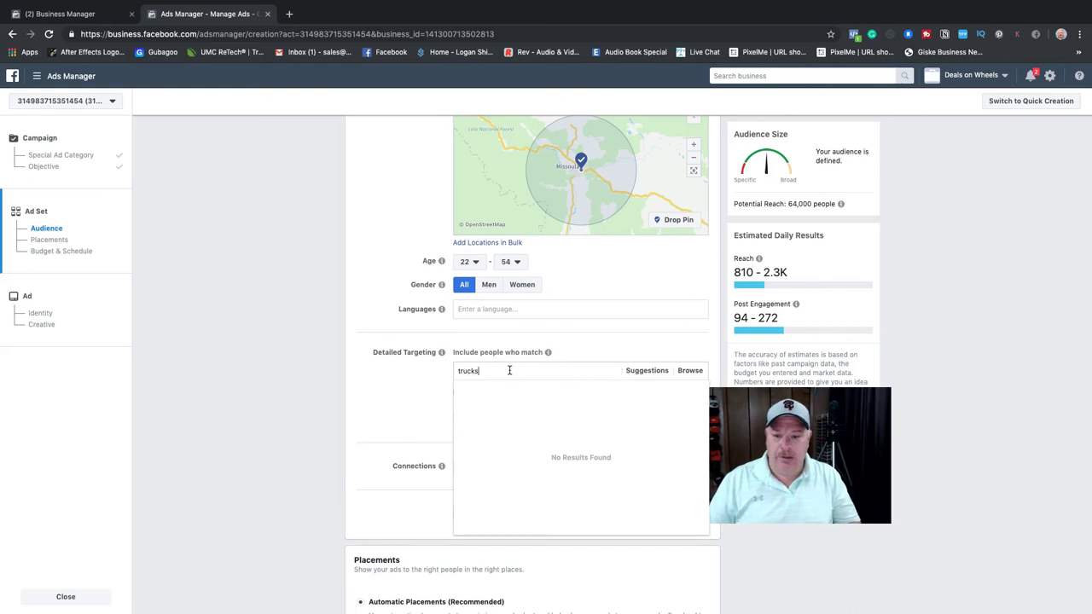
pyautogui.write('rucks')
pyautogui.click(476, 389)
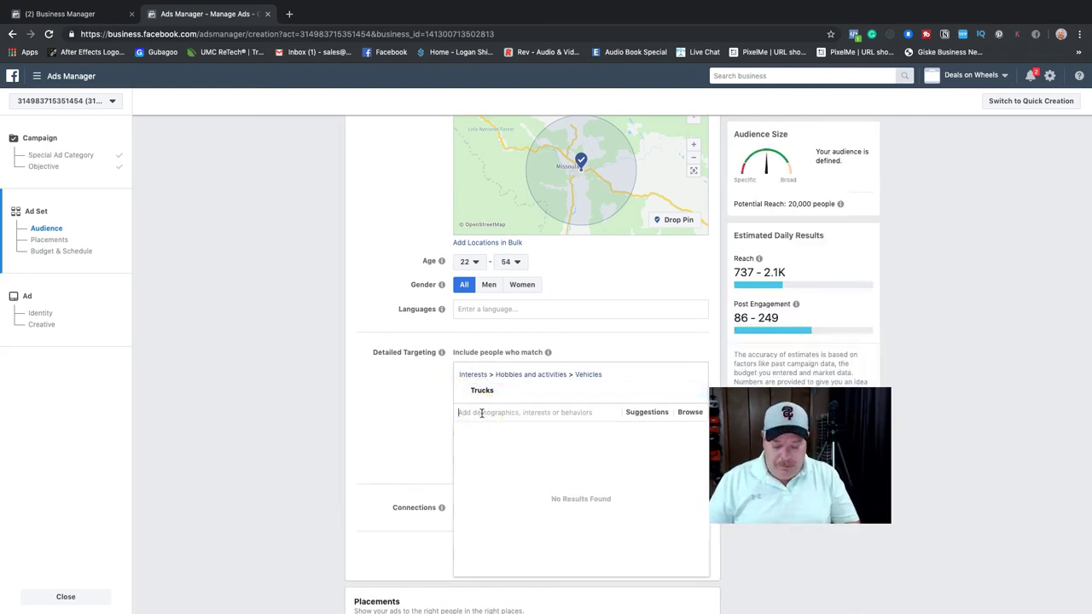
# Search the detailed targeting for "cabela" and add Cabela's from the Employers category.
pyautogui.write('cabe')
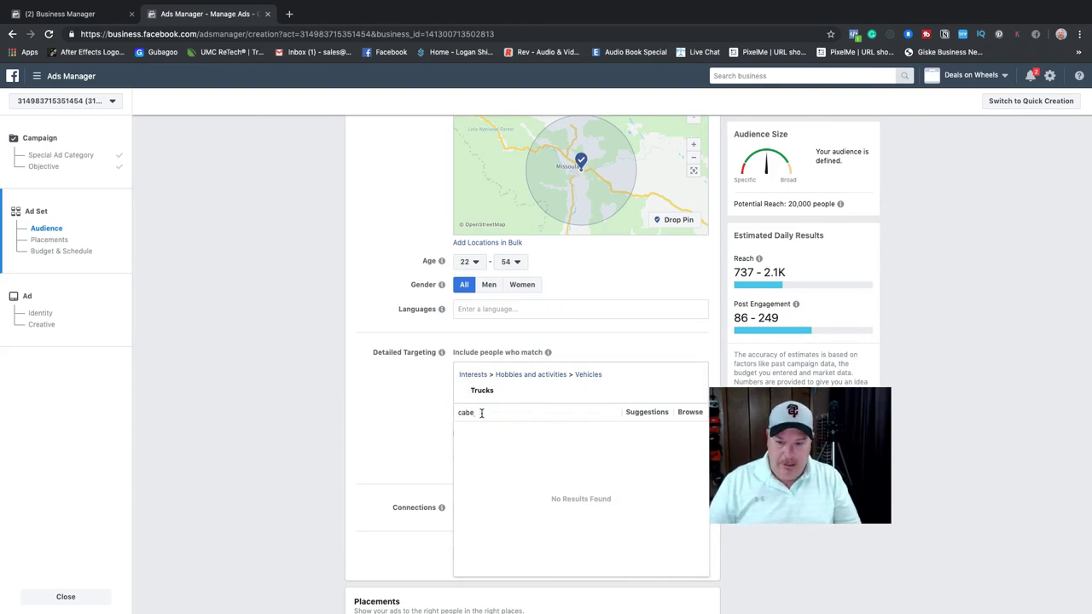
pyautogui.write('la')
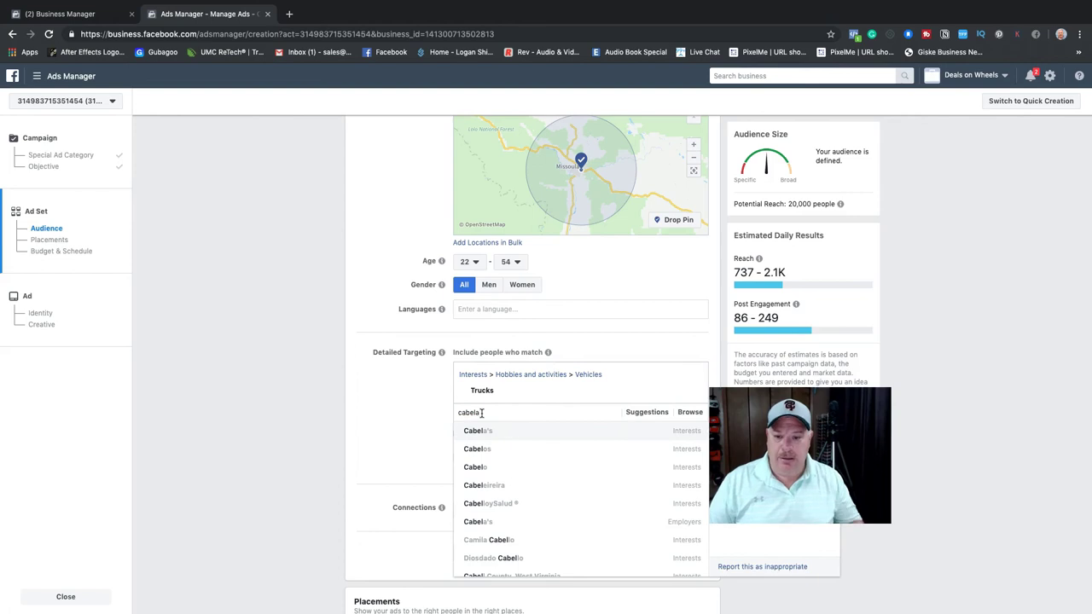
pyautogui.click(483, 431)
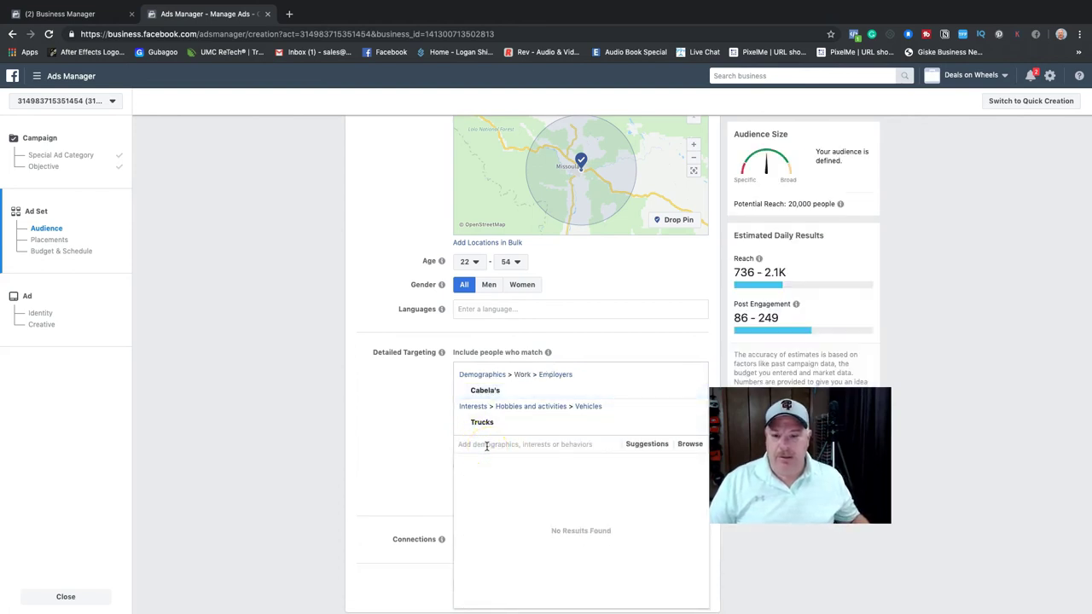
# Restrict the ad set's gender targeting to men.
pyautogui.click(490, 284)
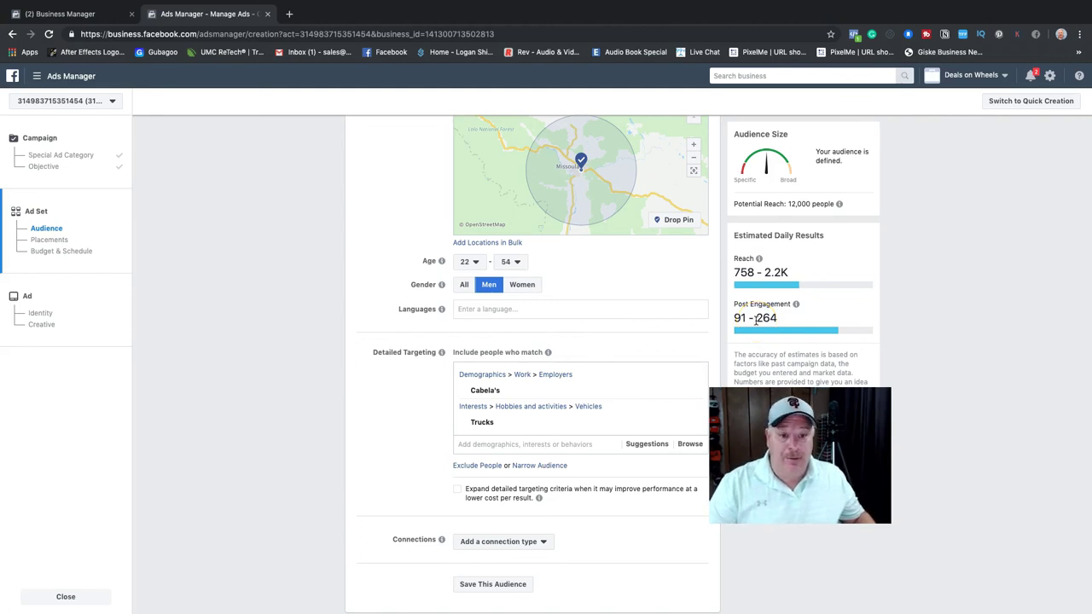
pyautogui.scroll(-5, 701, 333)
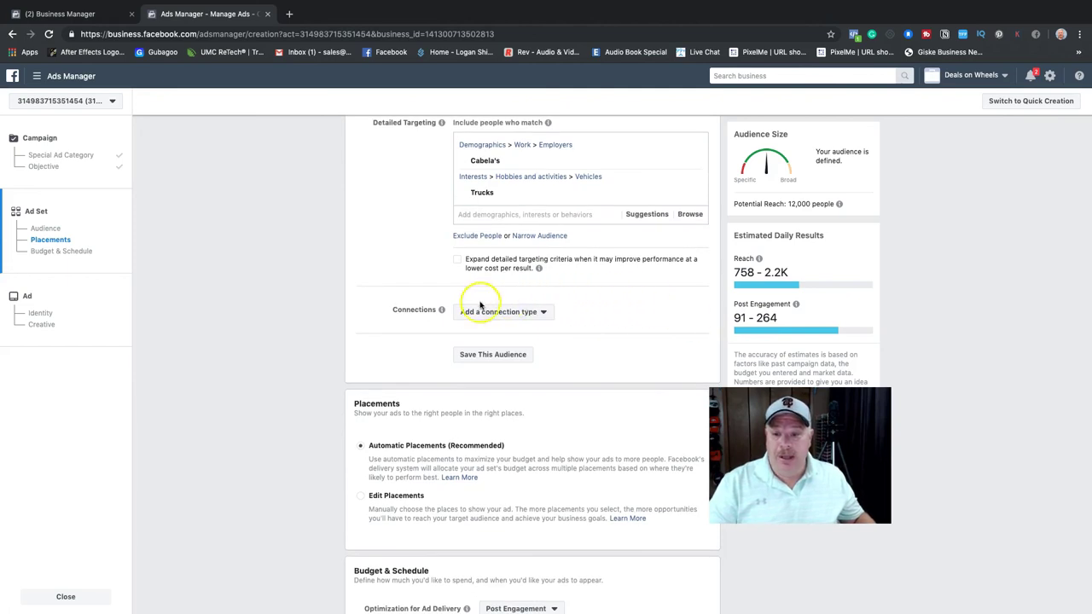
pyautogui.click(542, 314)
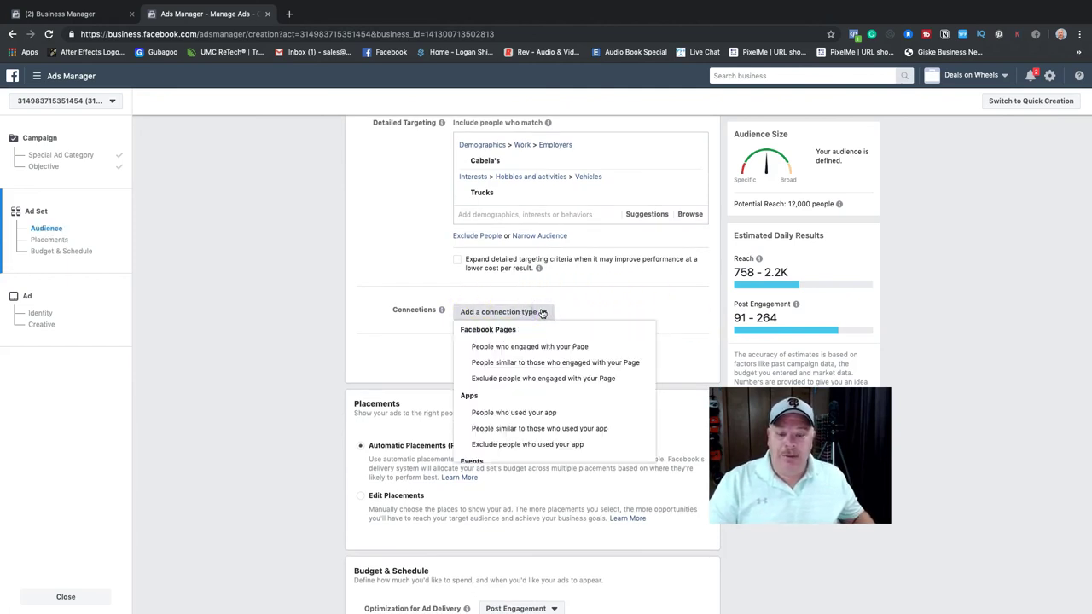
pyautogui.click(527, 362)
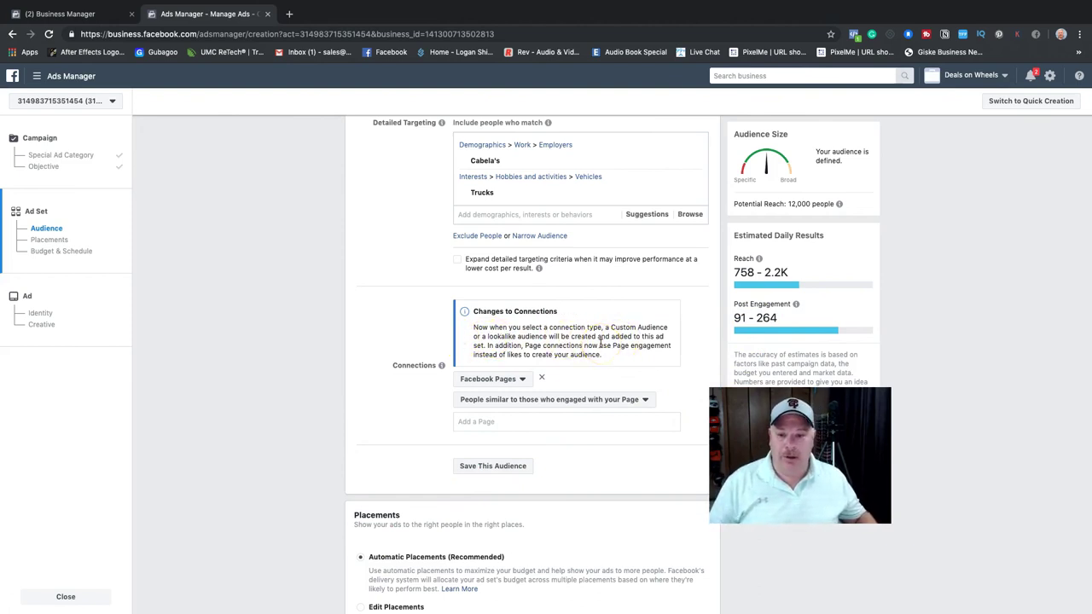
# Allow the detailed targeting criteria to expand when it may improve performance at a lower cost per result.
pyautogui.click(458, 261)
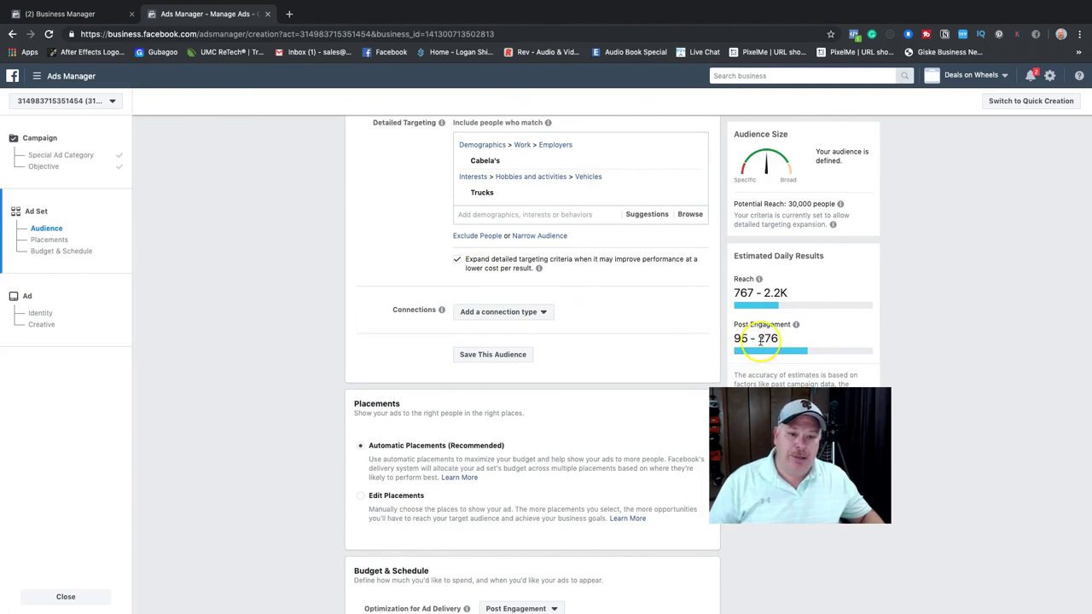
# Set the ad set's daily budget to $20.00 in the Budget & Schedule section.
pyautogui.scroll(-3, 699, 339)
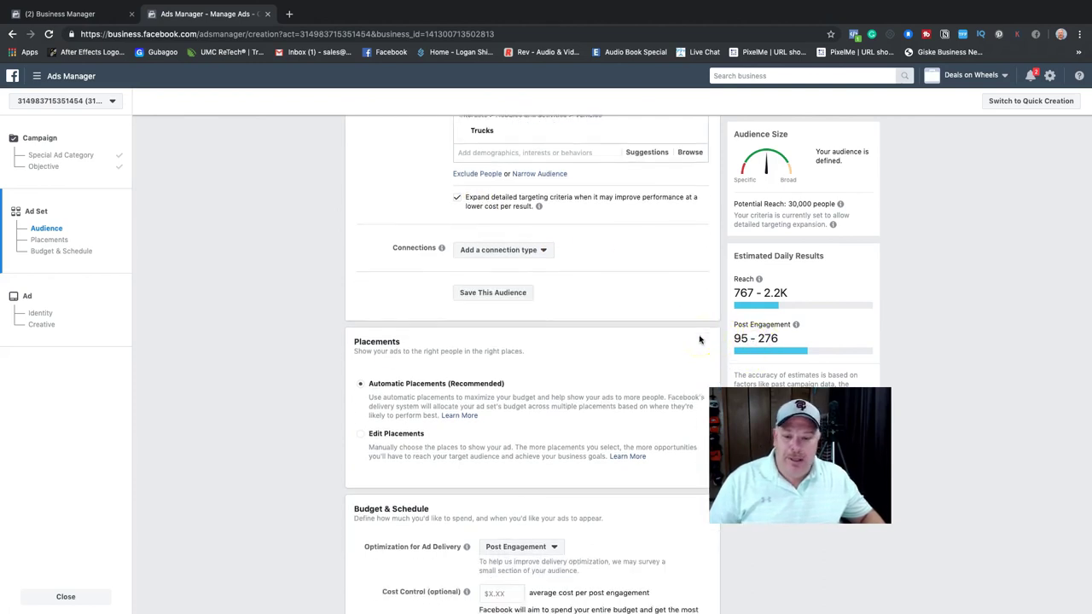
pyautogui.scroll(-5, 700, 338)
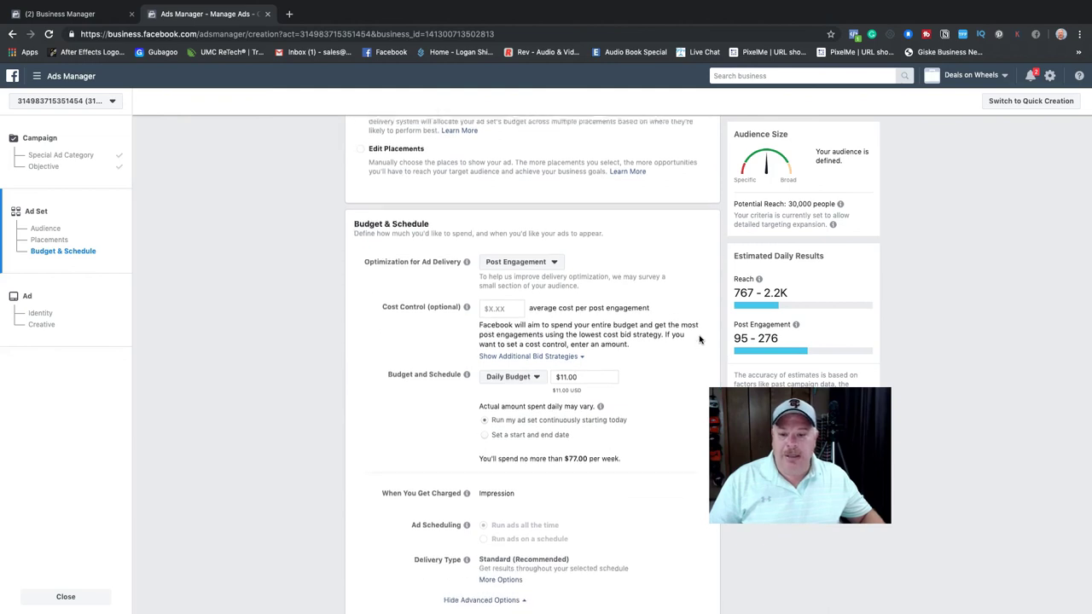
pyautogui.click(577, 364)
pyautogui.moveTo(577, 365); pyautogui.dragTo(554, 364)
pyautogui.write('20')
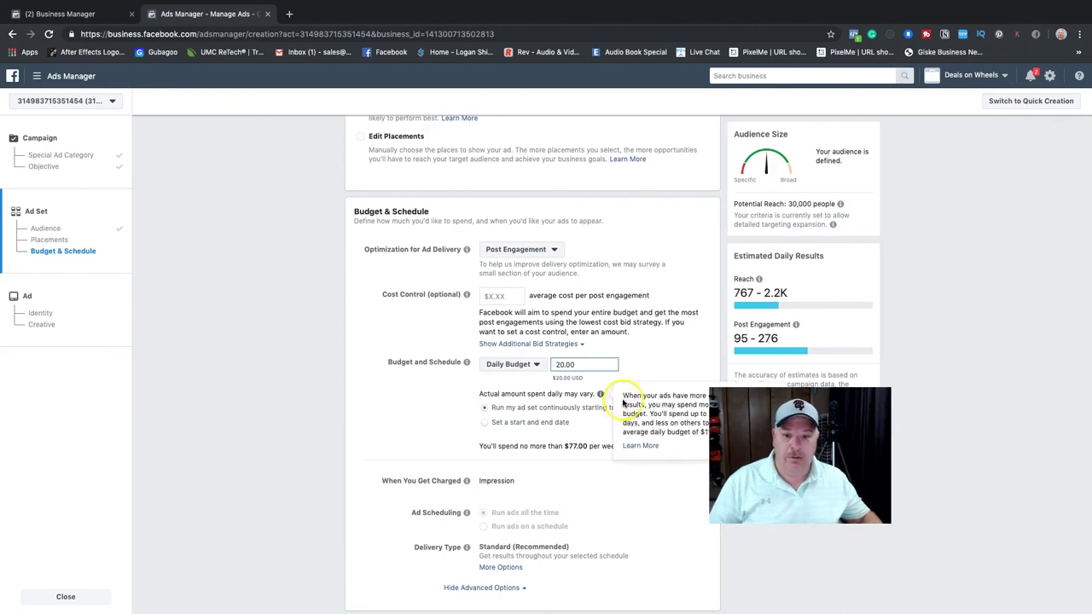
pyautogui.click(629, 386)
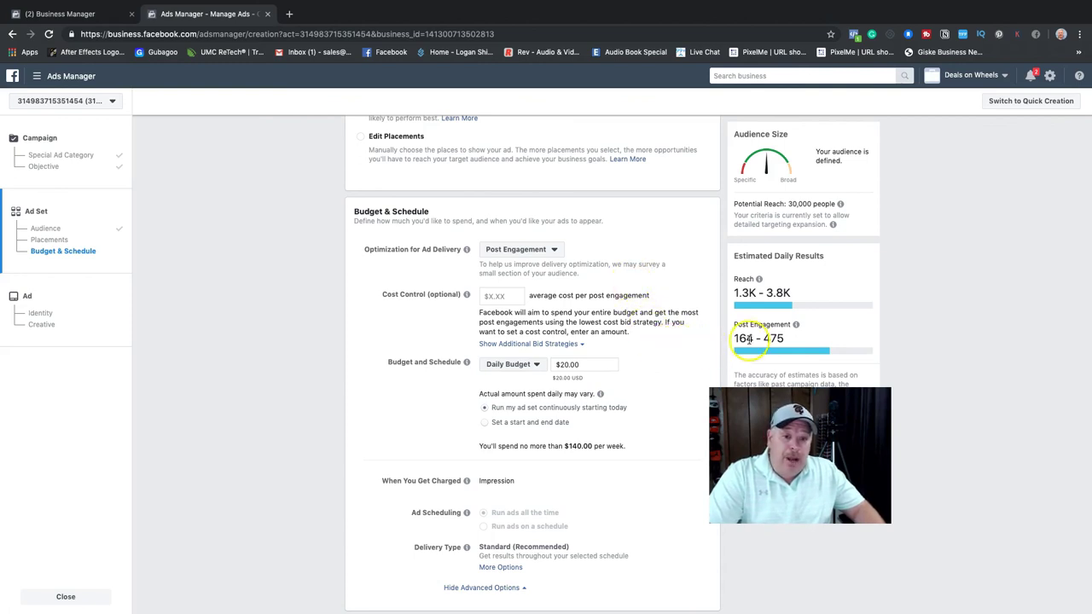
pyautogui.scroll(-1, 705, 345)
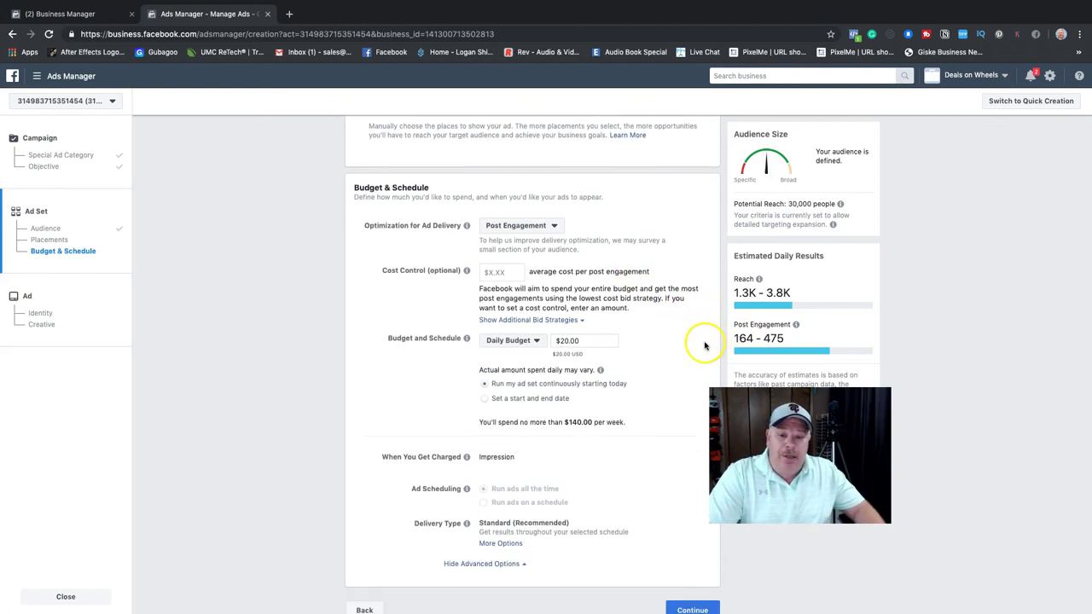